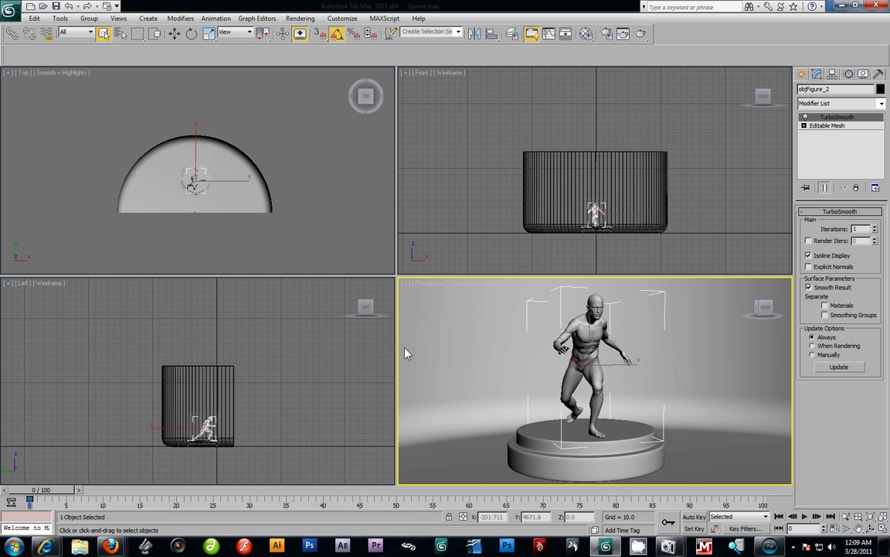
Step: Switch to Firefox, maximize the image The Interview, and examine the character's lighting and the artwork's notes
mouse_move(116, 547)
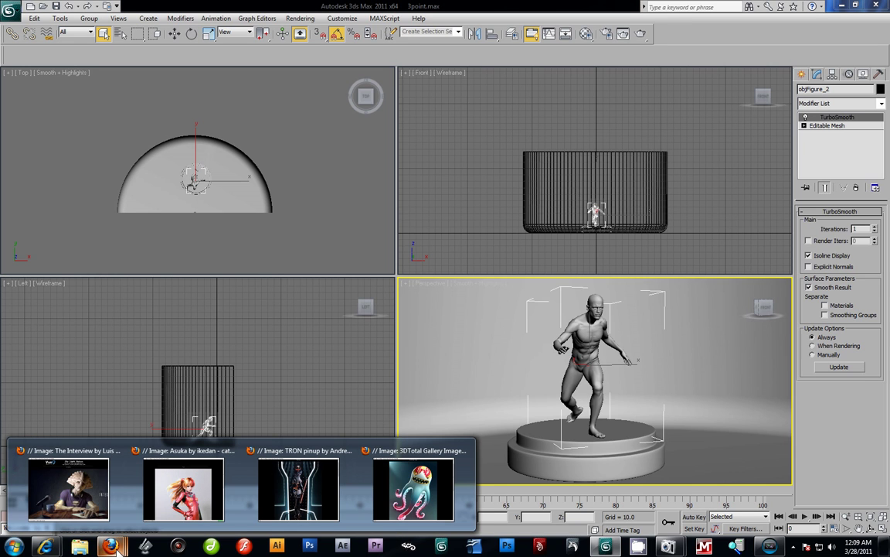
mouse_move(104, 500)
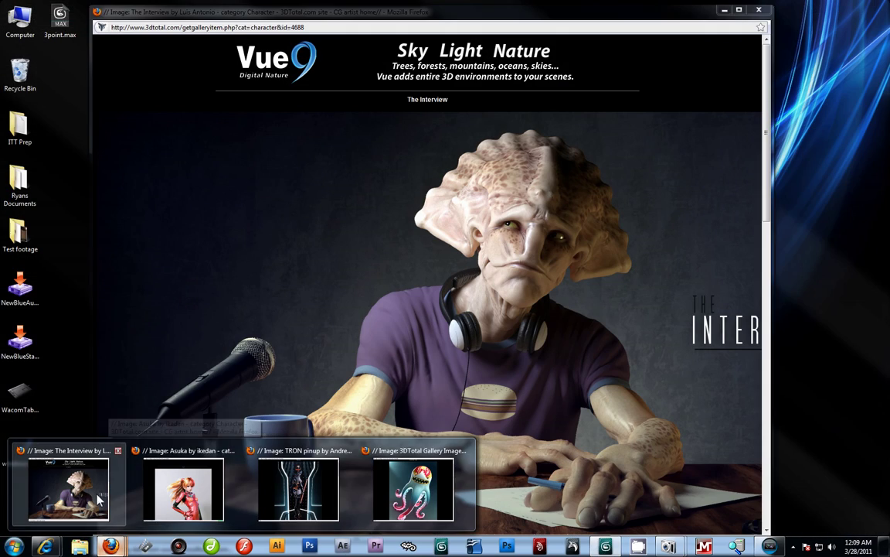
click(68, 489)
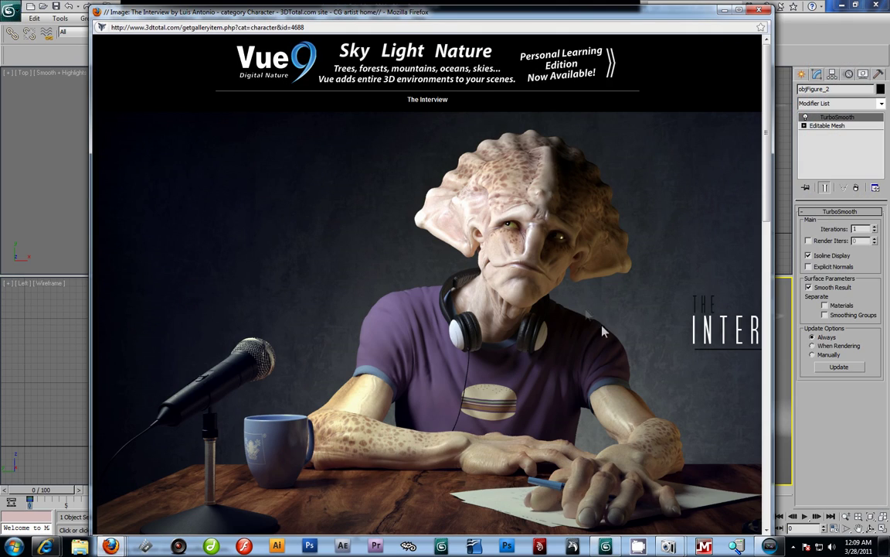
drag(697, 11, 694, 0)
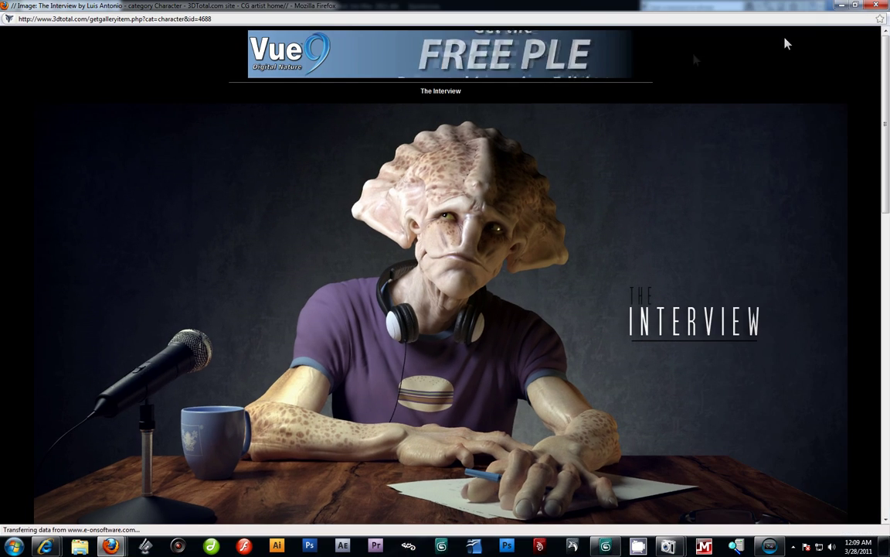
drag(888, 73, 886, 163)
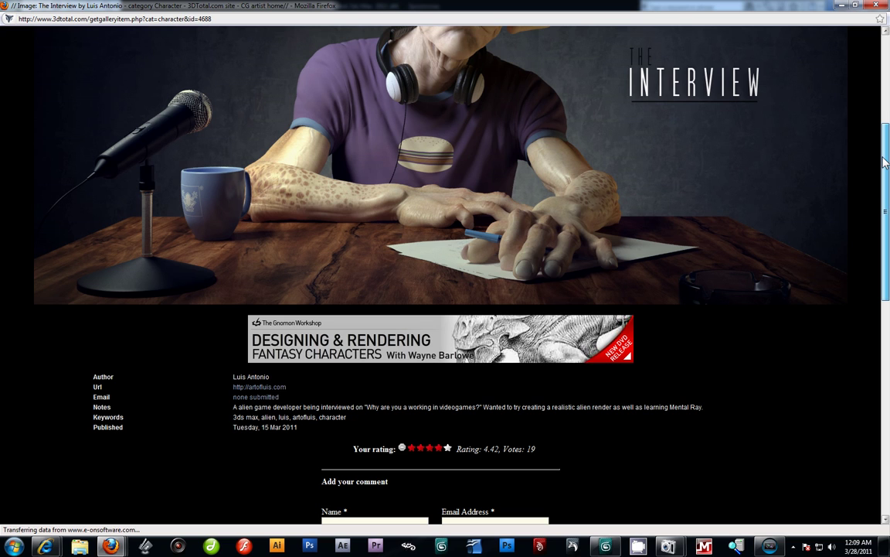
scroll(695, 170, up, 1)
scroll(618, 174, down, 1)
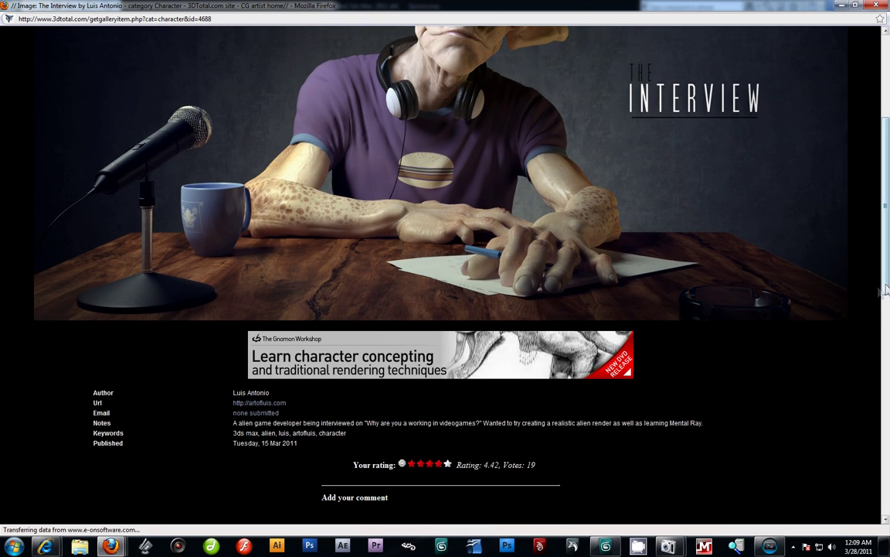
drag(886, 290, 886, 227)
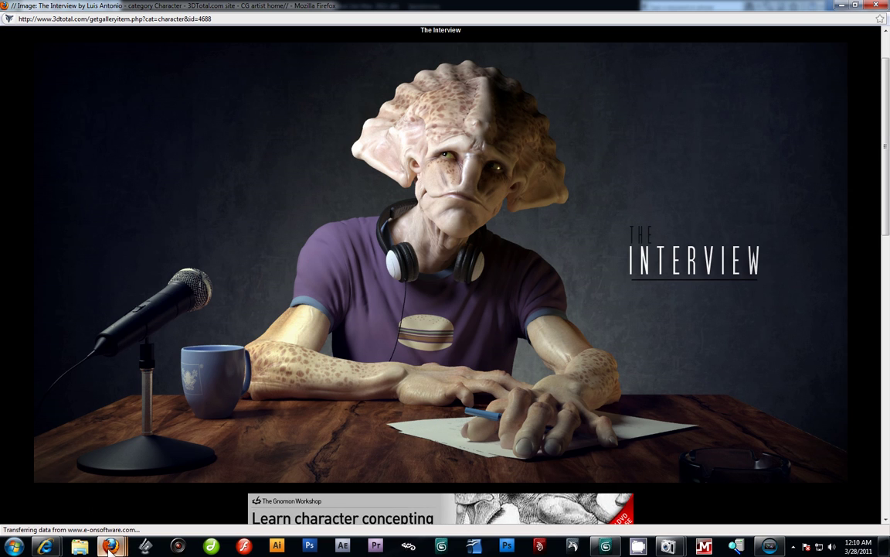
Step: Bring up the Asuka image at full window size and examine the lighting, highlights and shadows from head to feet, plus its credits
mouse_move(110, 547)
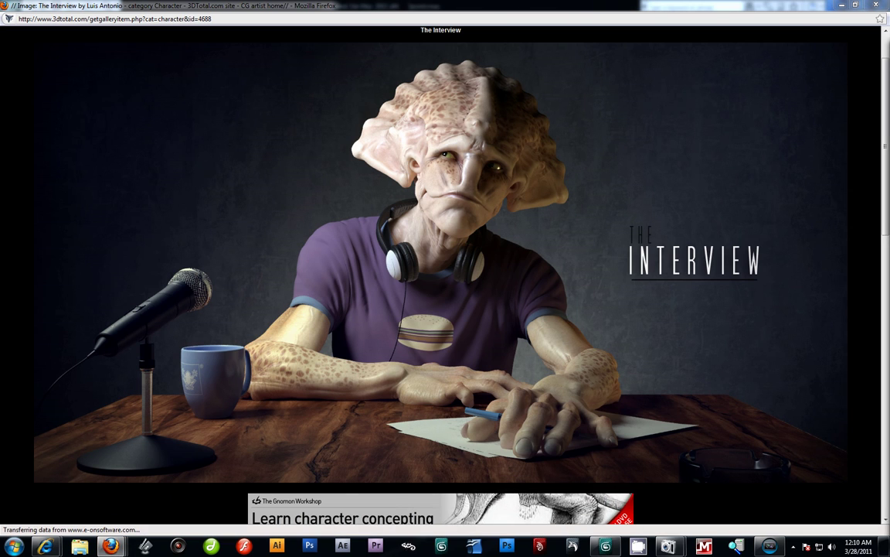
key(alt+Tab)
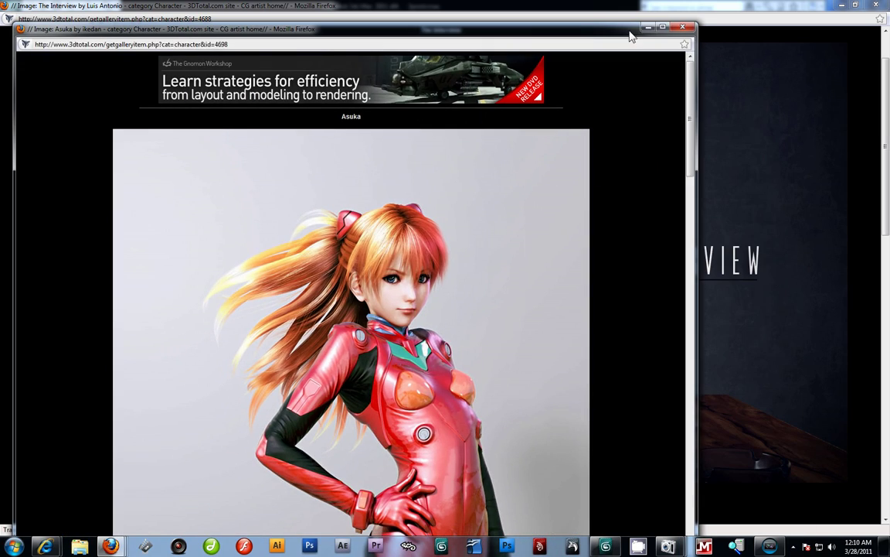
click(661, 31)
scroll(560, 147, down, 4)
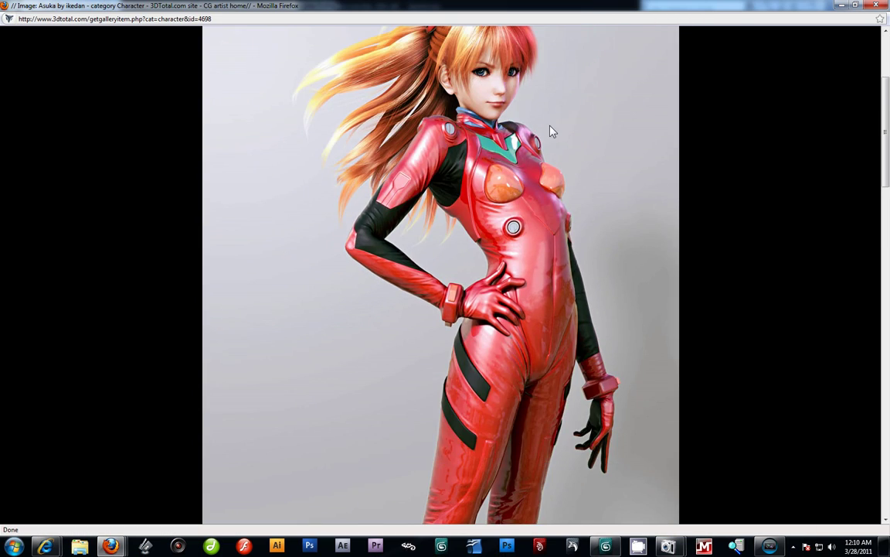
scroll(551, 133, up, 4)
scroll(547, 134, down, 10)
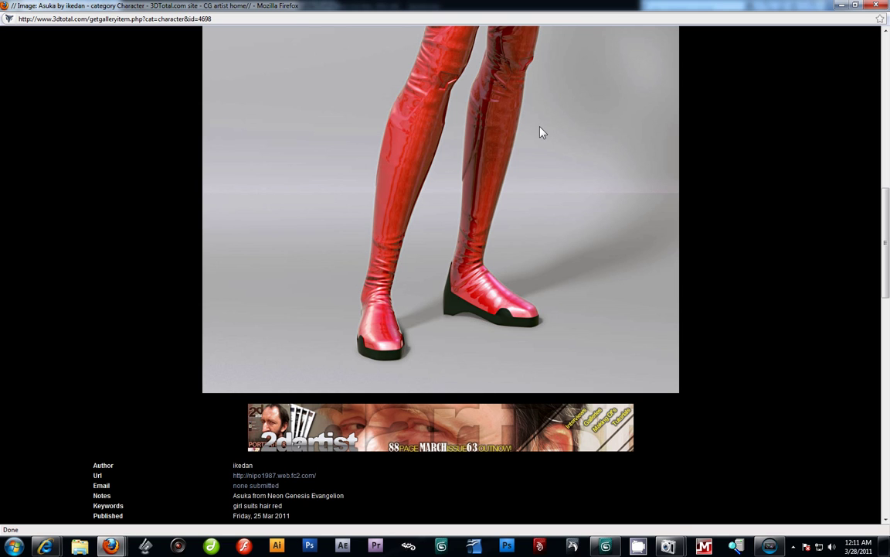
scroll(541, 132, up, 10)
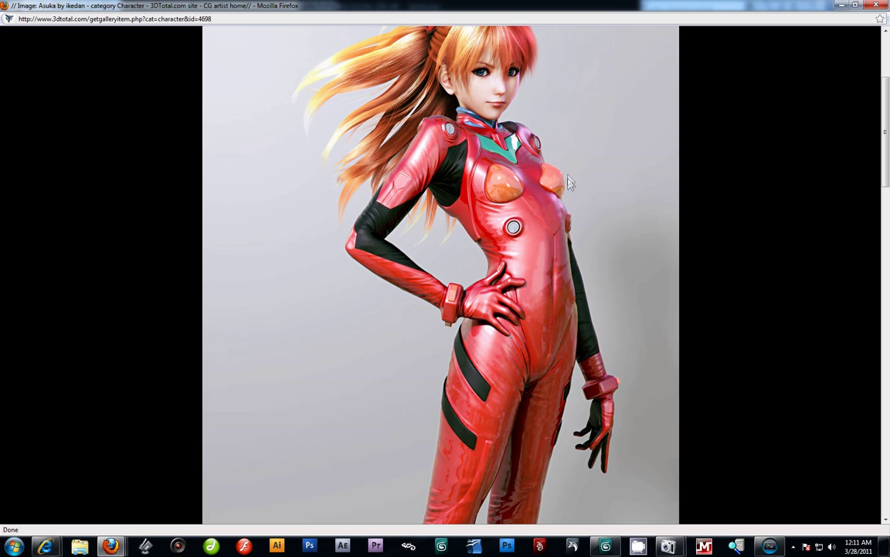
scroll(580, 177, up, 2)
scroll(587, 172, down, 10)
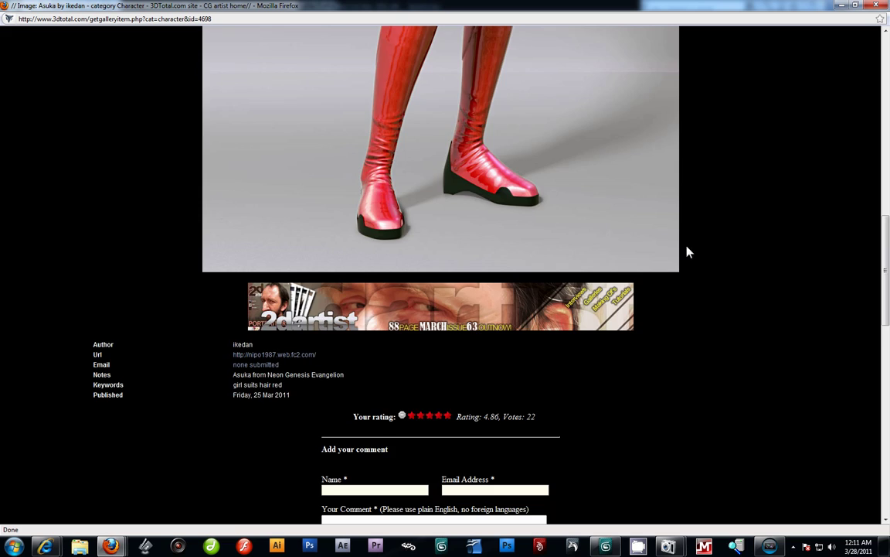
scroll(665, 239, up, 10)
scroll(649, 236, up, 2)
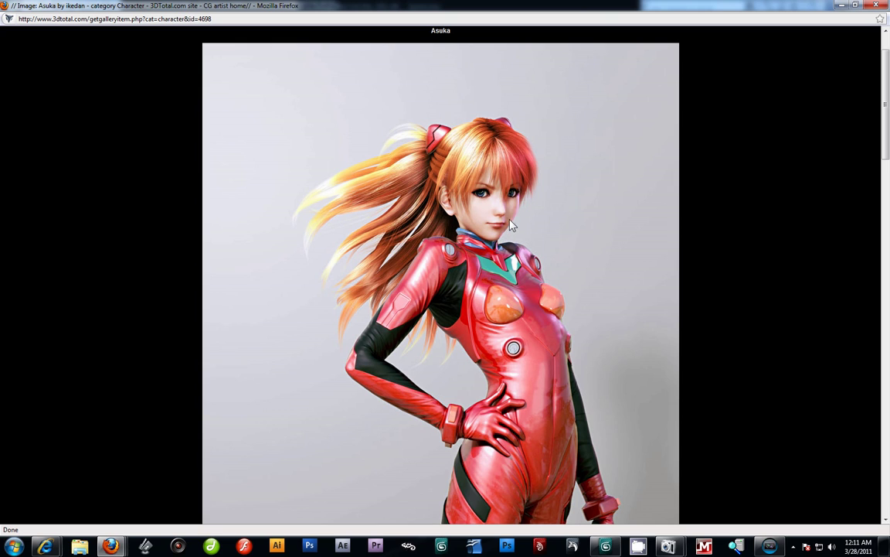
scroll(522, 208, down, 3)
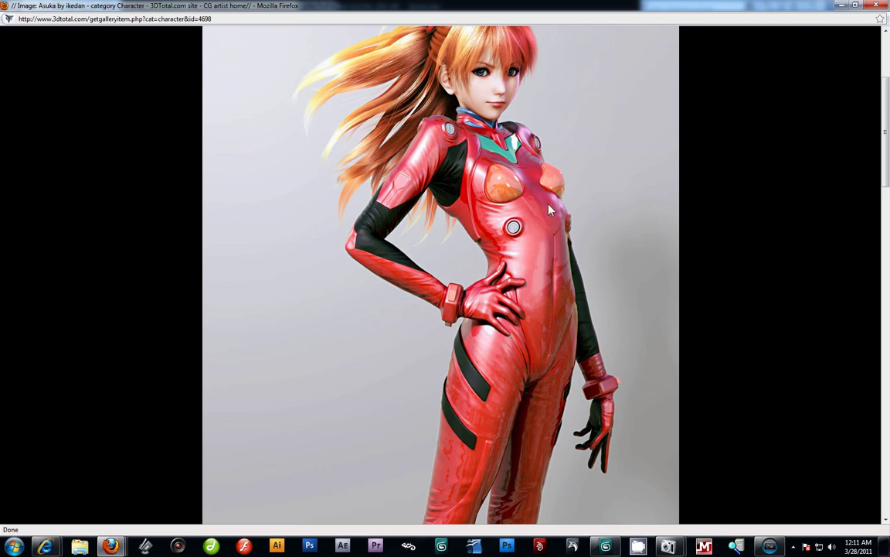
scroll(566, 88, up, 2)
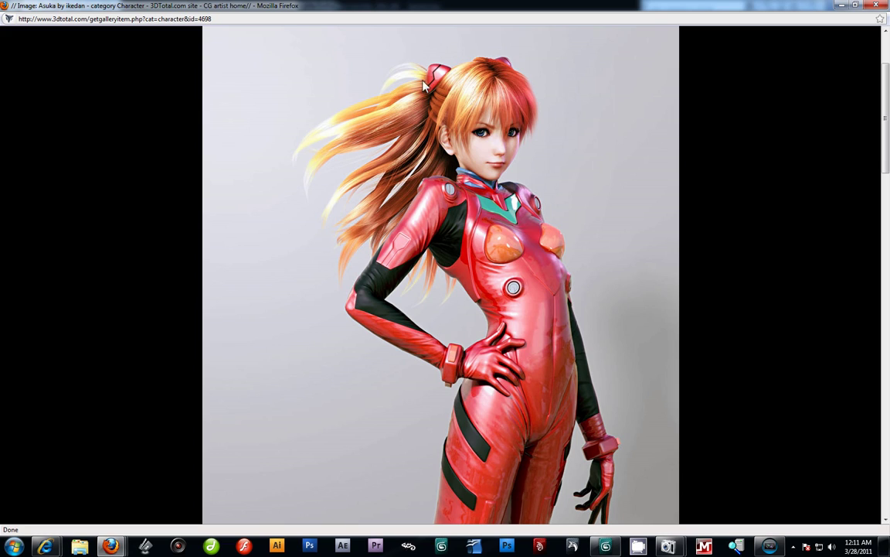
scroll(419, 72, down, 15)
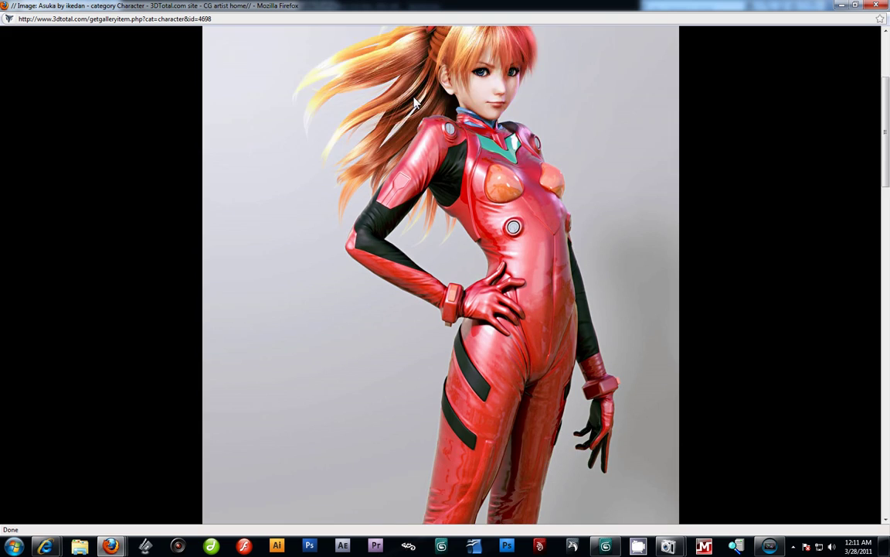
scroll(415, 114, up, 20)
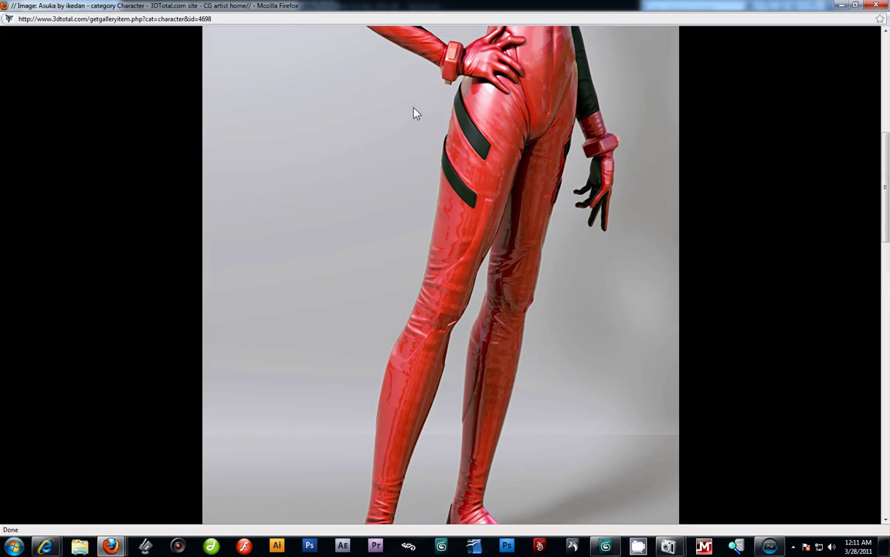
scroll(415, 118, down, 5)
scroll(415, 118, down, 8)
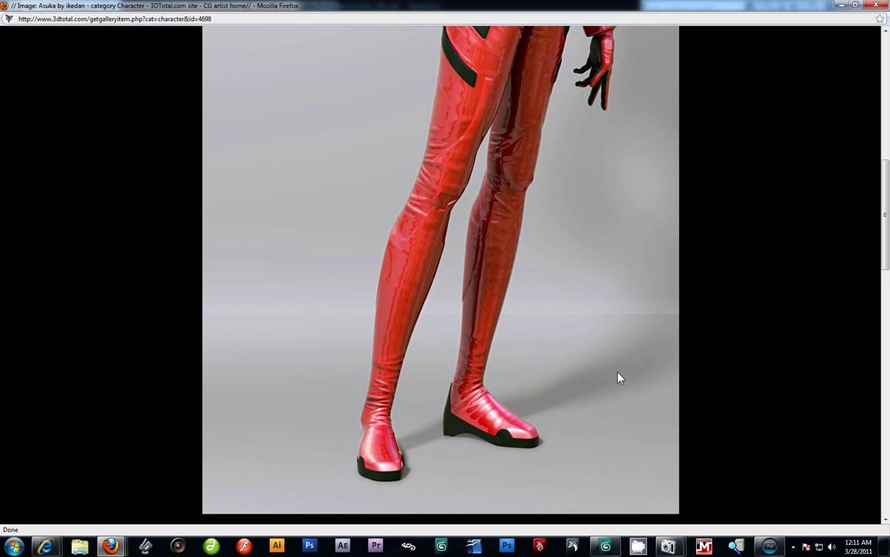
scroll(567, 368, up, 10)
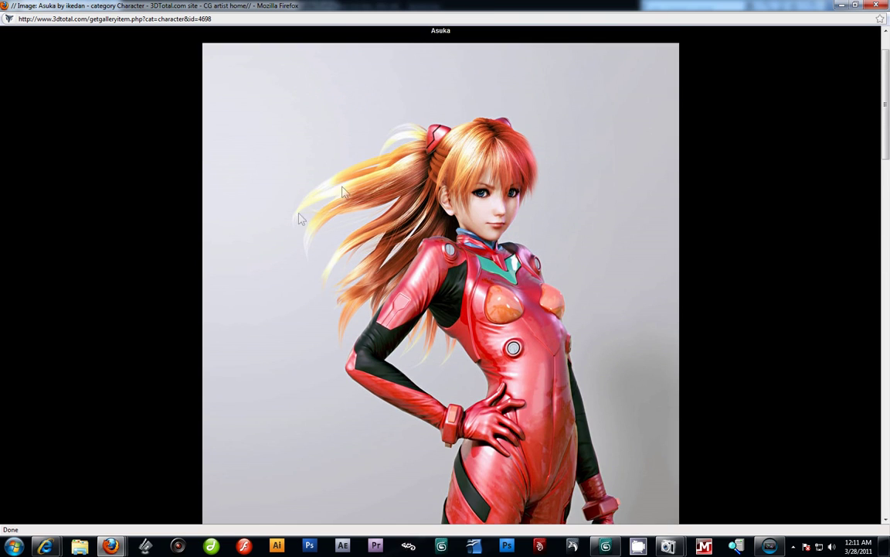
scroll(293, 164, down, 7)
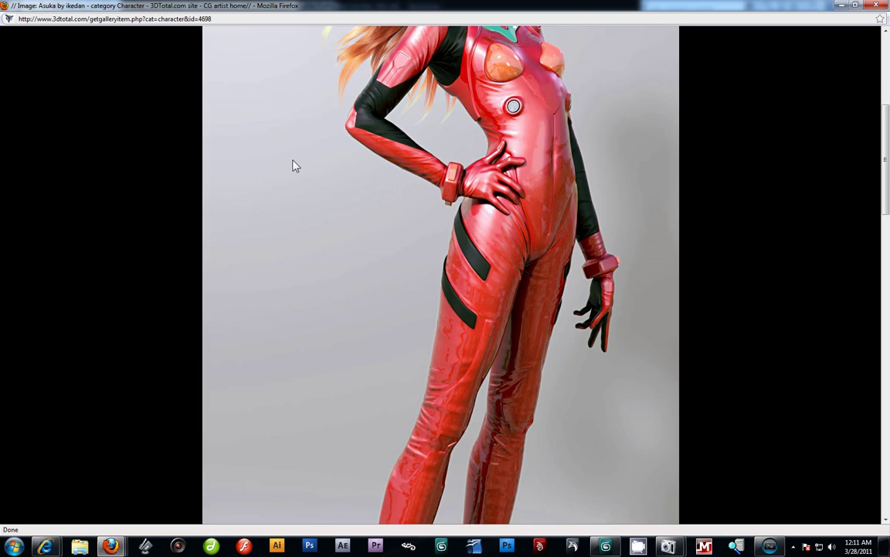
scroll(294, 164, up, 5)
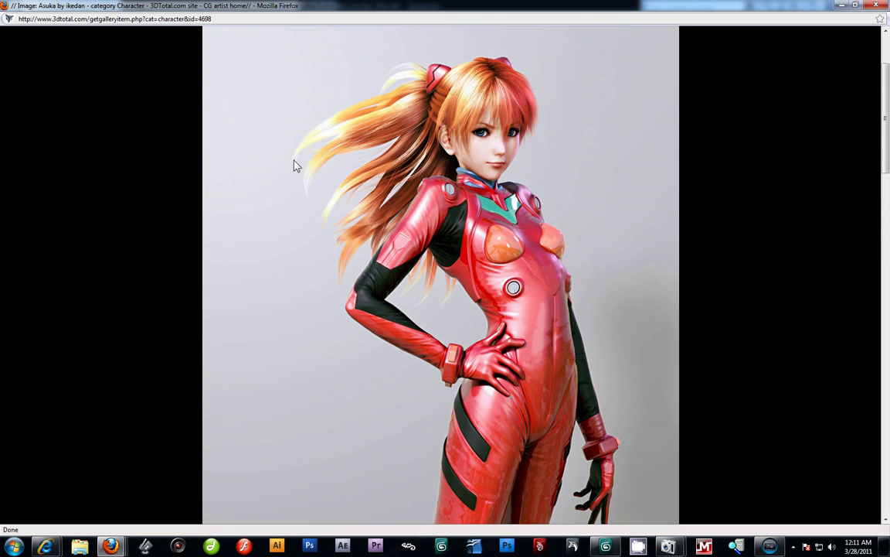
scroll(514, 216, down, 10)
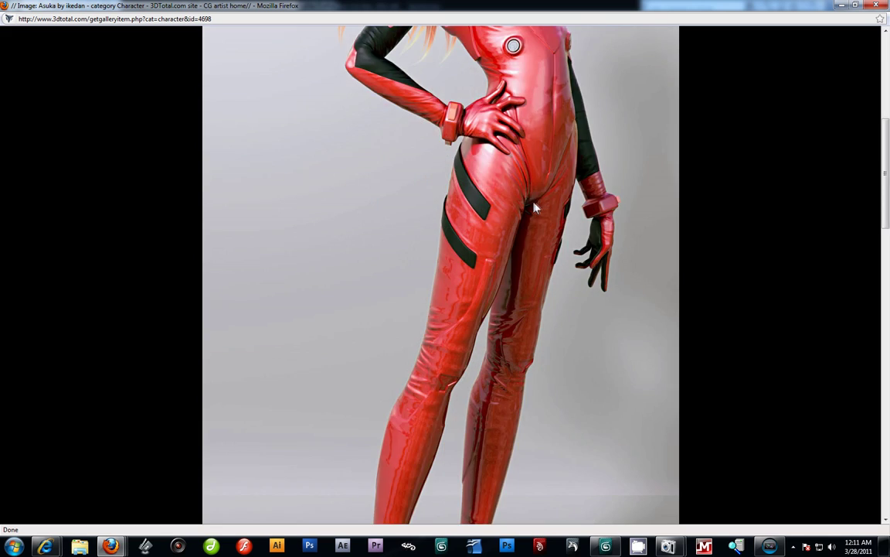
scroll(512, 213, up, 12)
scroll(578, 216, down, 2)
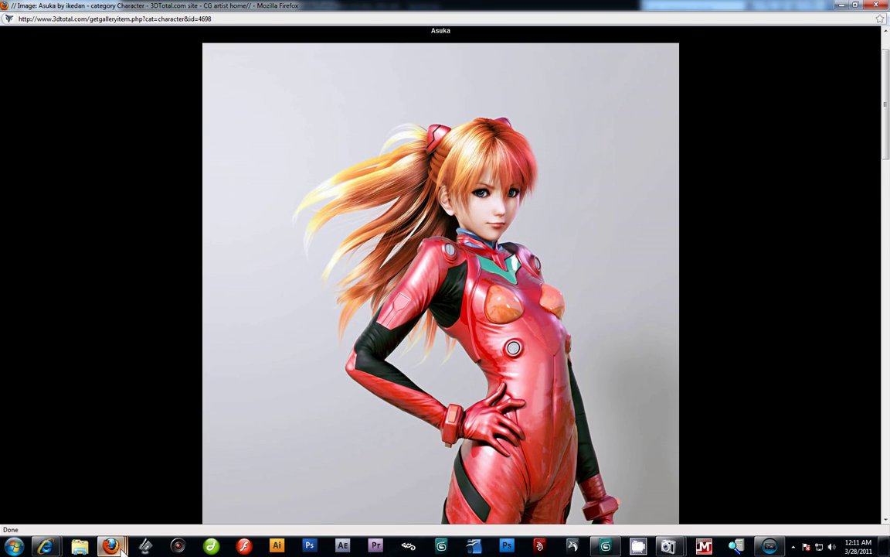
Step: Bring up the octopus gallery image at full window size and examine its lighting, shadows and the artwork's notes
mouse_move(111, 546)
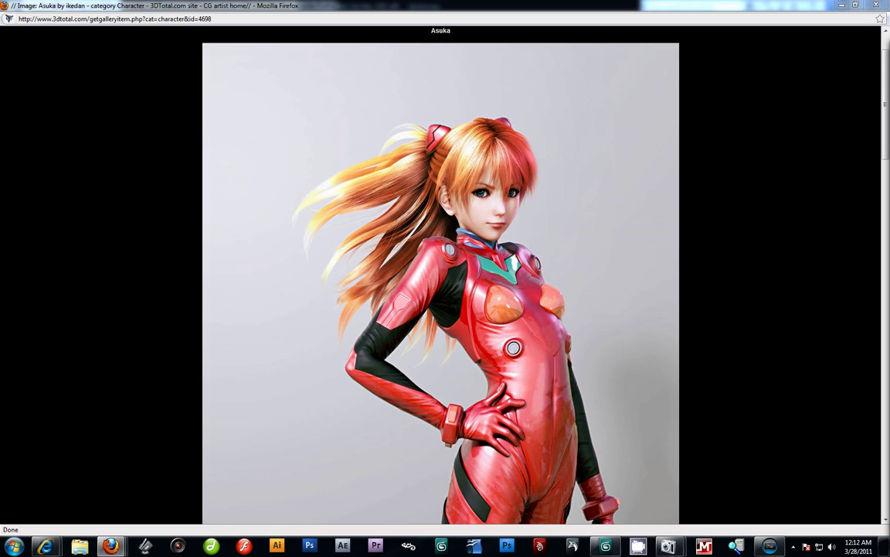
drag(889, 48, 482, 68)
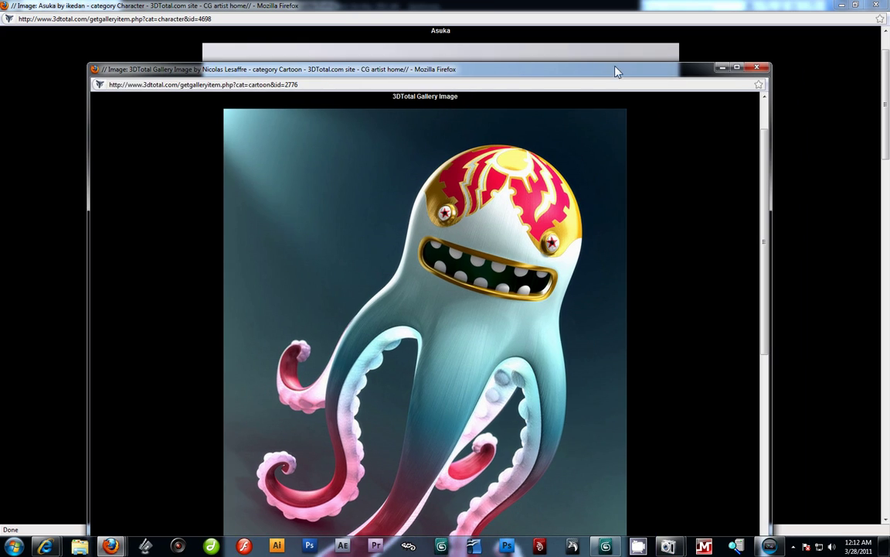
click(736, 68)
scroll(496, 206, down, 2)
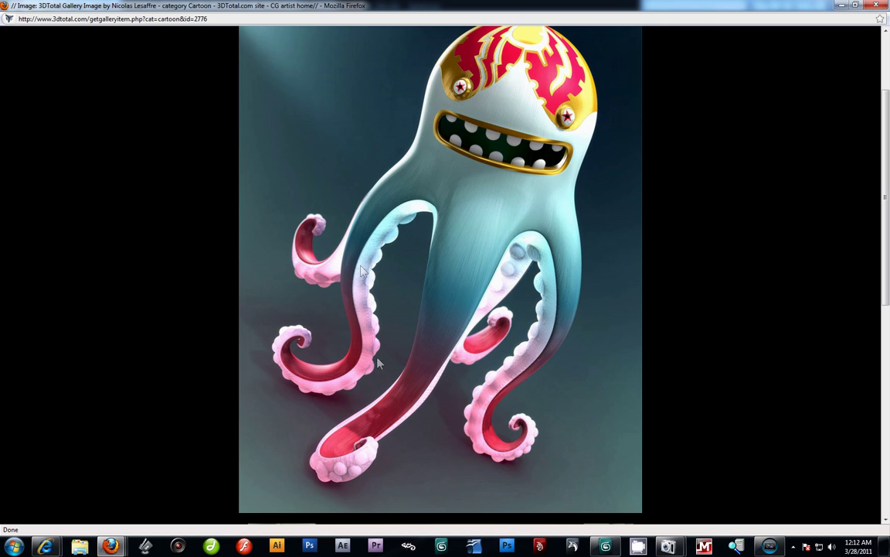
scroll(388, 292, up, 3)
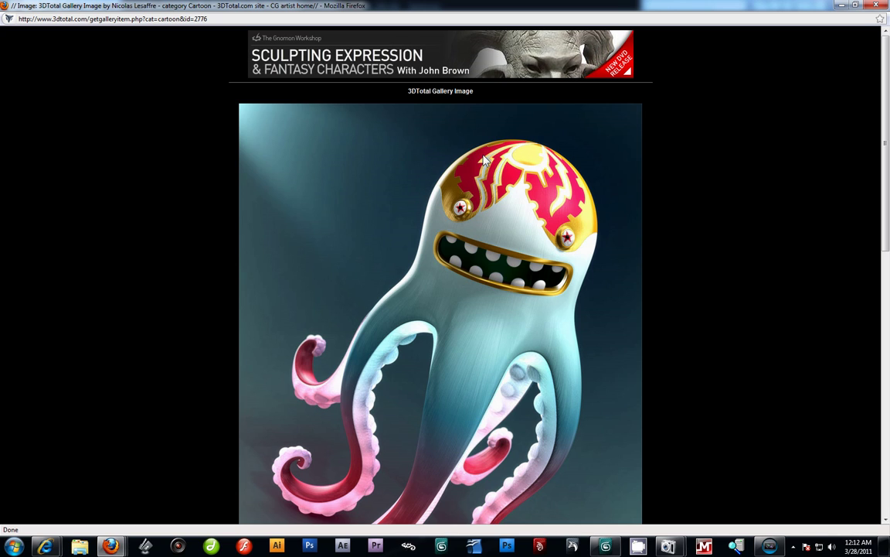
scroll(428, 191, down, 10)
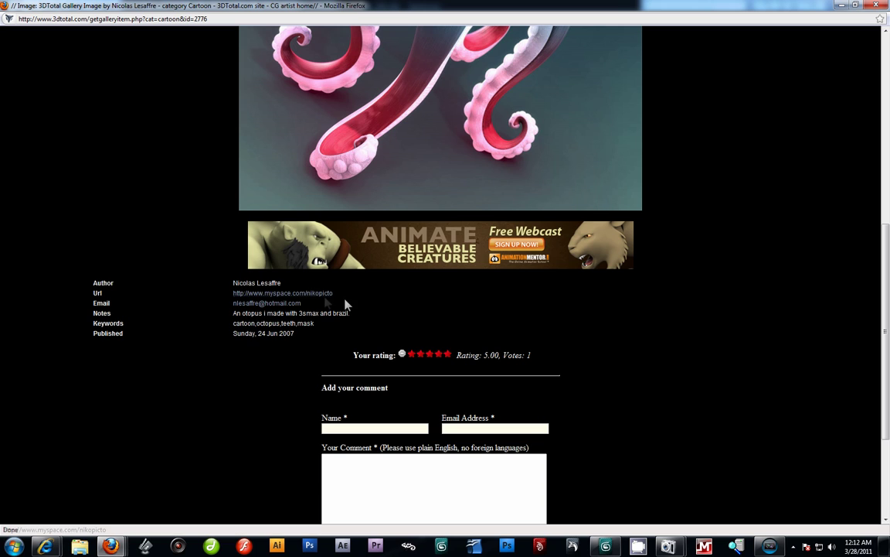
scroll(377, 299, up, 1)
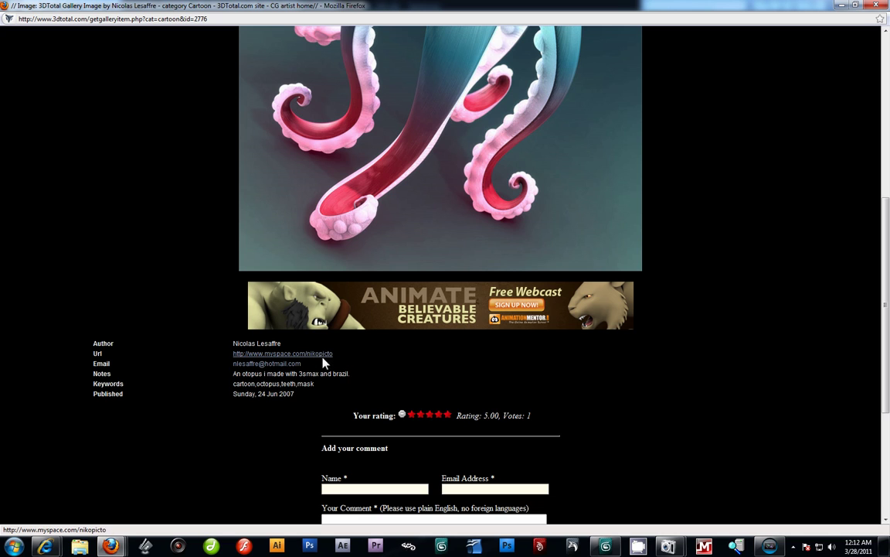
scroll(396, 371, up, 5)
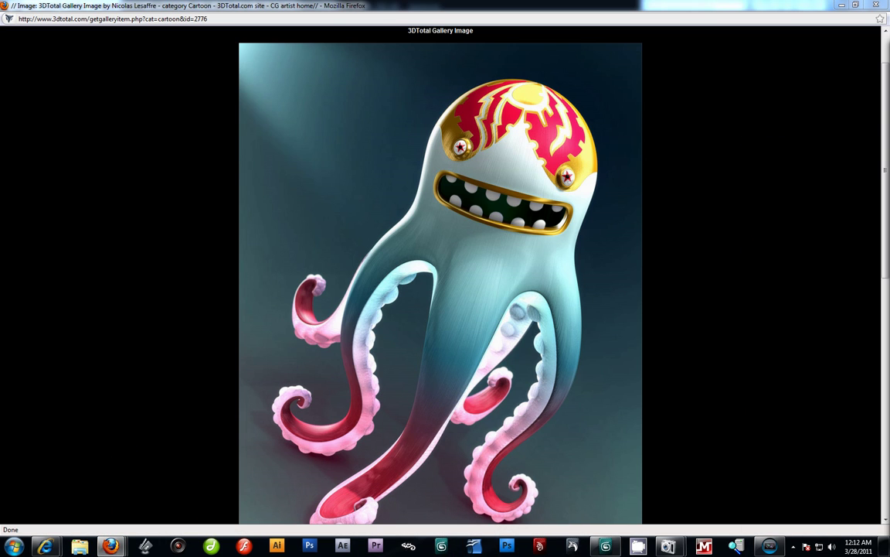
Step: Bring up the TRON pinup image at full window size and examine its glowing lights, reflections and the artwork's details
key(alt+Tab)
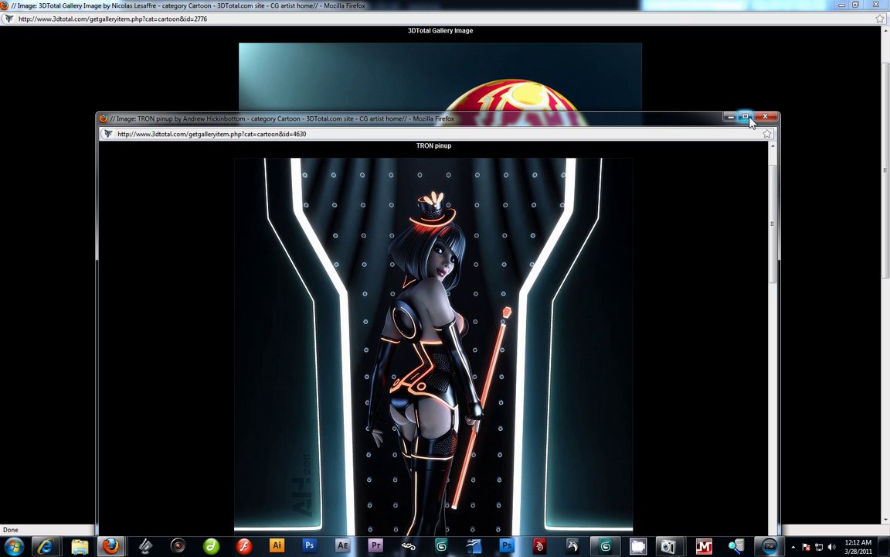
double_click(669, 107)
scroll(514, 202, down, 5)
scroll(514, 203, up, 5)
scroll(514, 202, down, 3)
scroll(514, 203, up, 3)
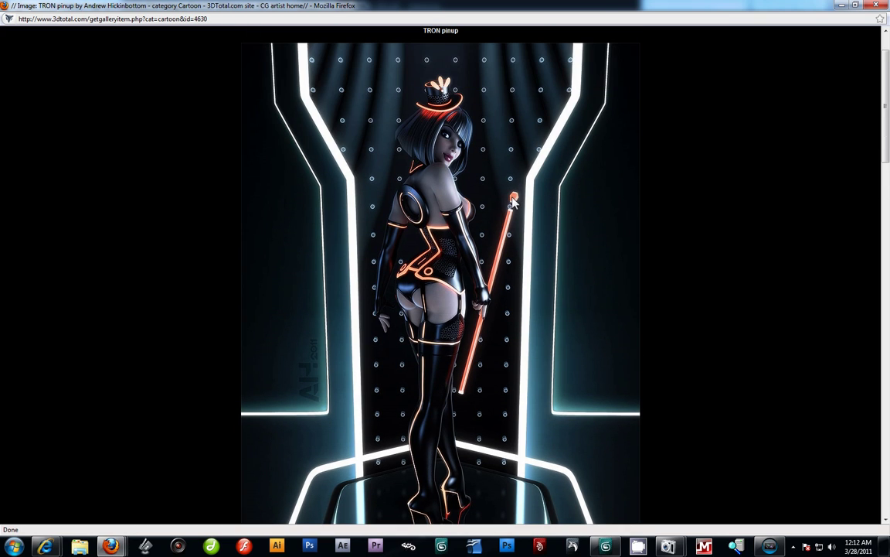
scroll(512, 200, down, 2)
scroll(513, 200, down, 4)
scroll(513, 200, up, 6)
scroll(507, 182, down, 5)
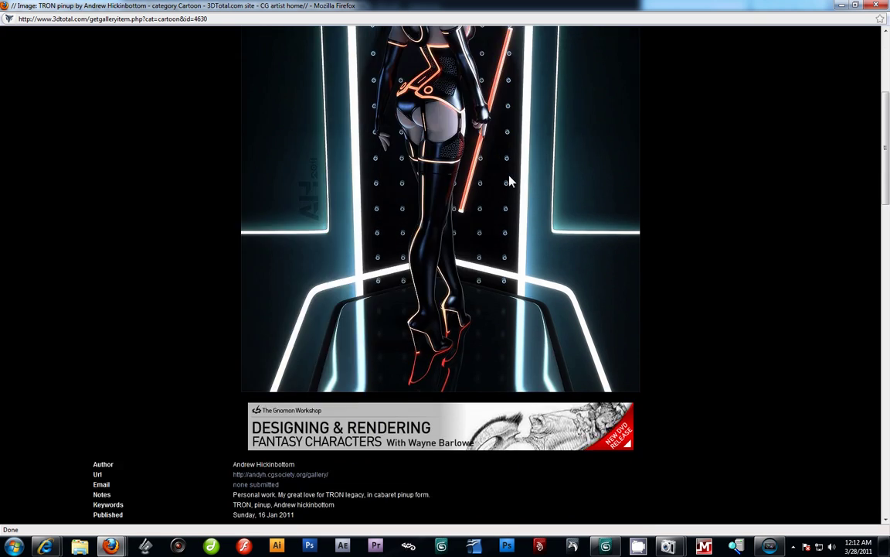
scroll(507, 180, down, 2)
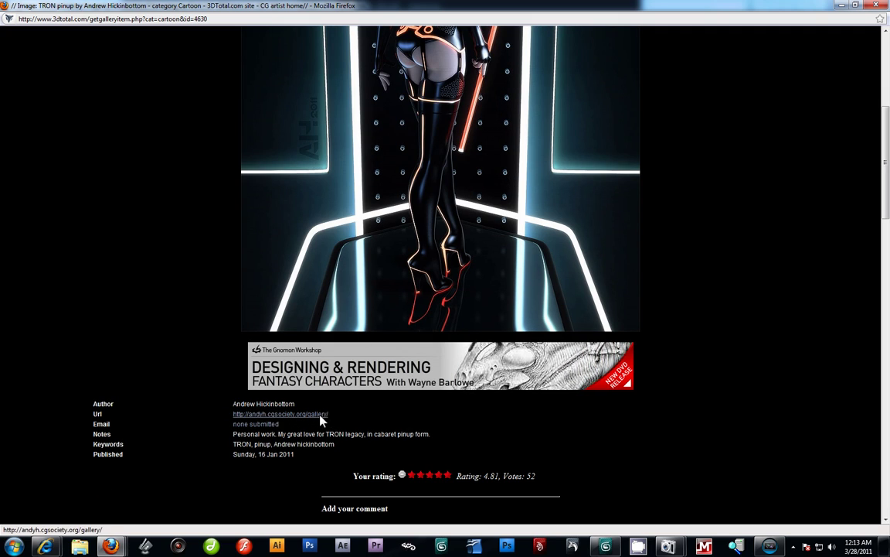
Step: Compare the lighting of the TRON pinup, The Interview and Asuka images, and return to the figure scene in 3ds Max
scroll(615, 315, up, 7)
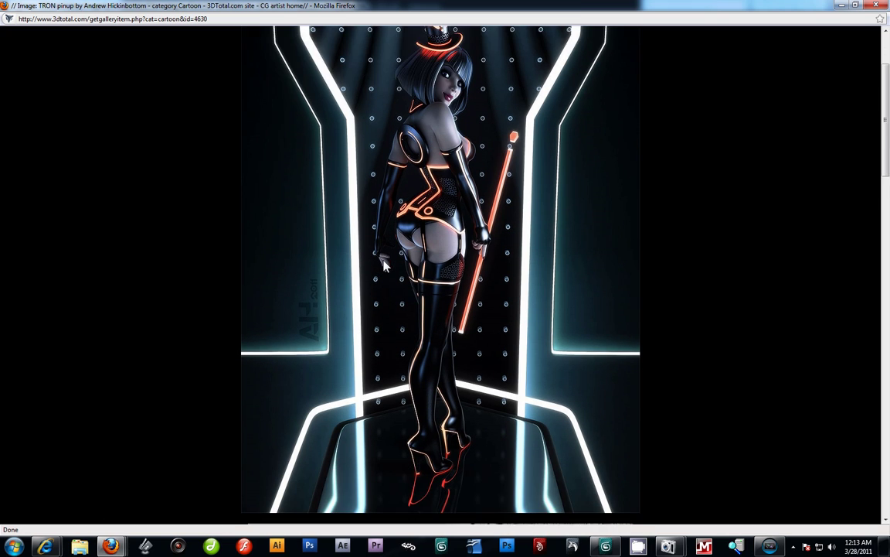
scroll(384, 267, down, 3)
scroll(384, 263, down, 3)
scroll(402, 267, up, 6)
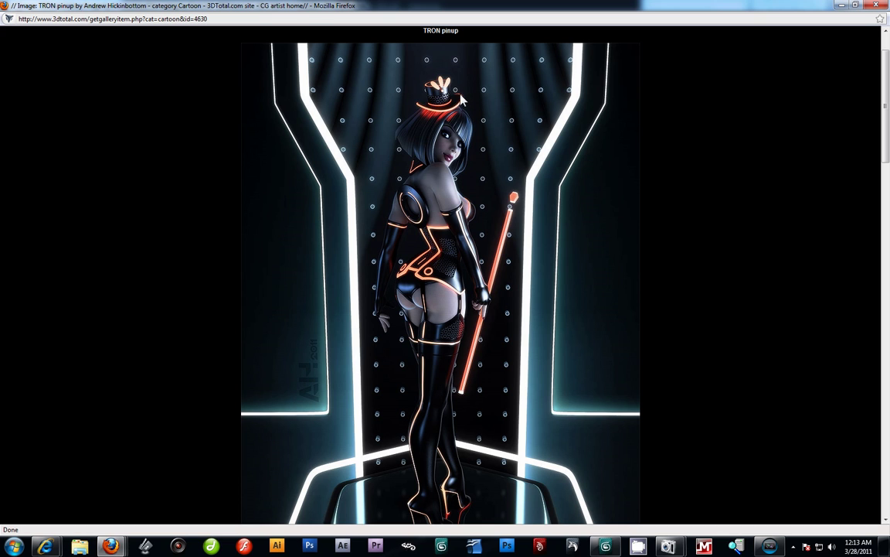
mouse_move(110, 545)
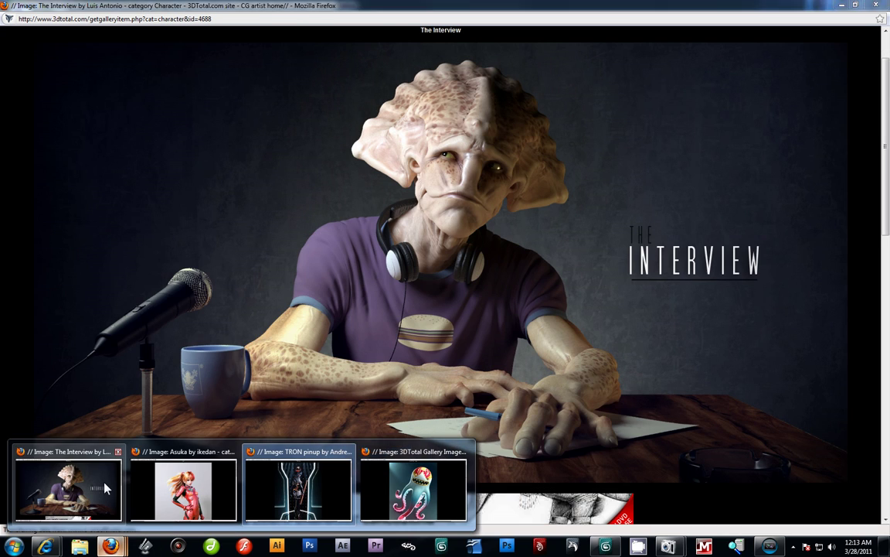
click(106, 487)
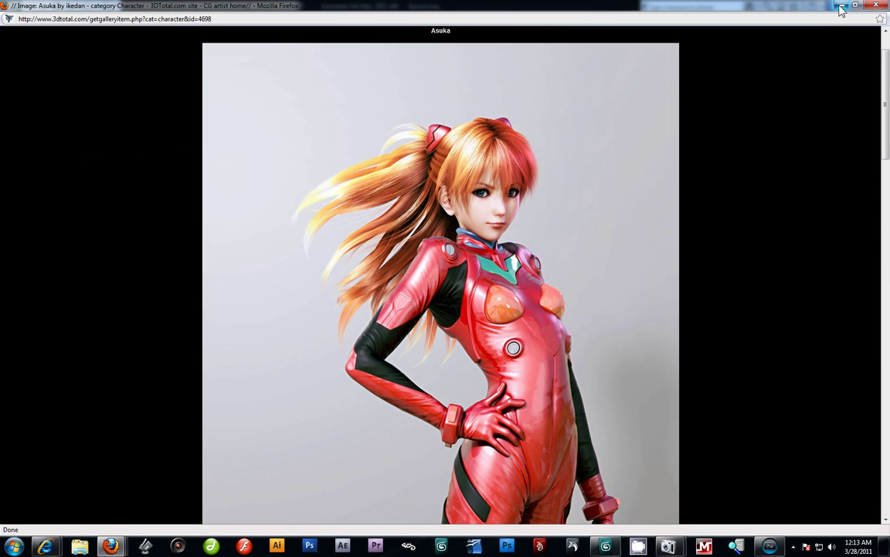
click(841, 7)
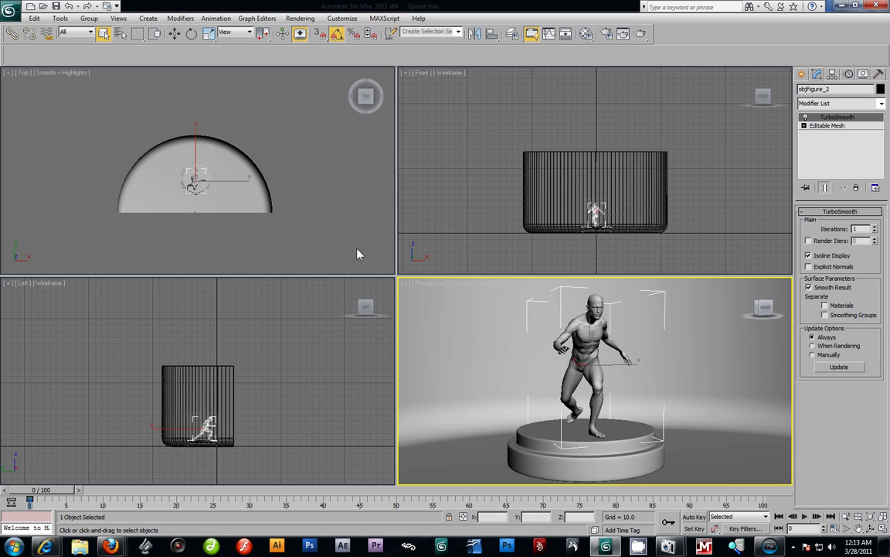
Step: Deselect the figure and create a standard Target Spot in the Top view, from outside the backdrop's front right corner, aimed at the figure
click(346, 209)
click(345, 209)
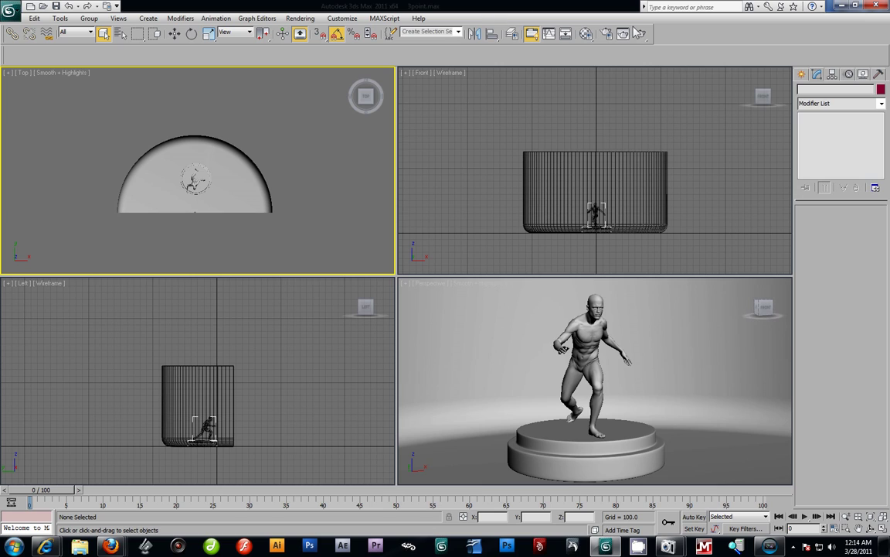
click(803, 77)
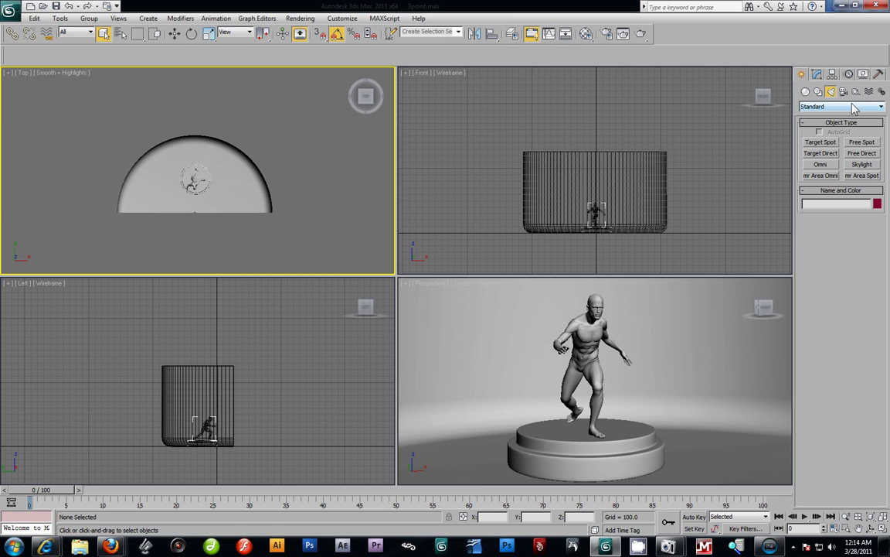
click(839, 106)
click(824, 122)
click(822, 142)
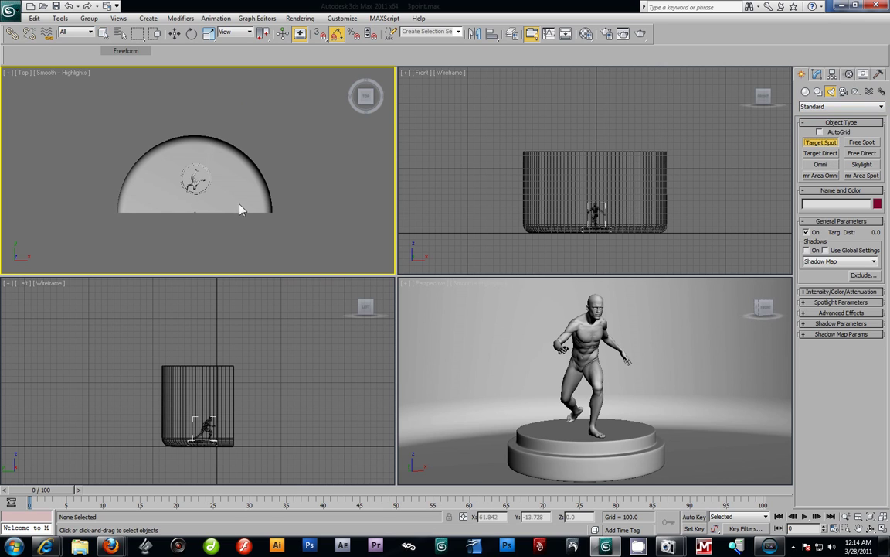
scroll(239, 209, up, 4)
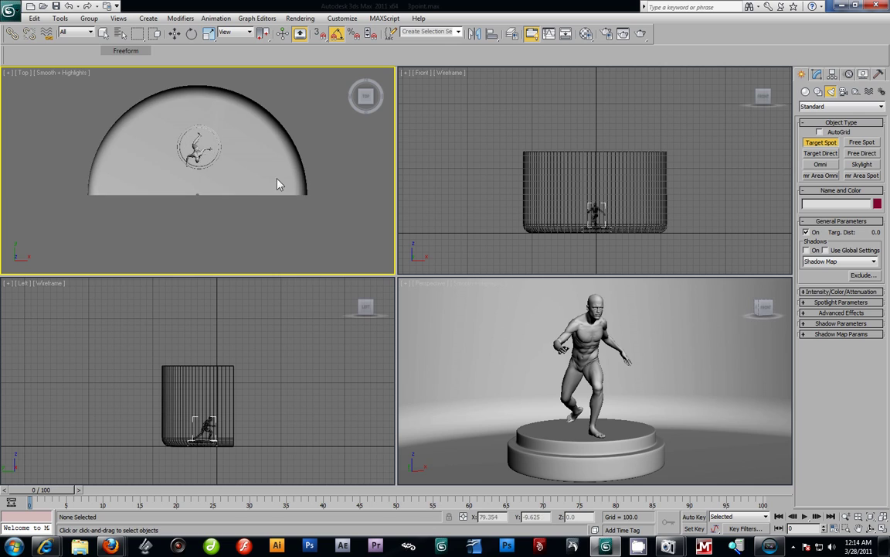
scroll(258, 187, up, 2)
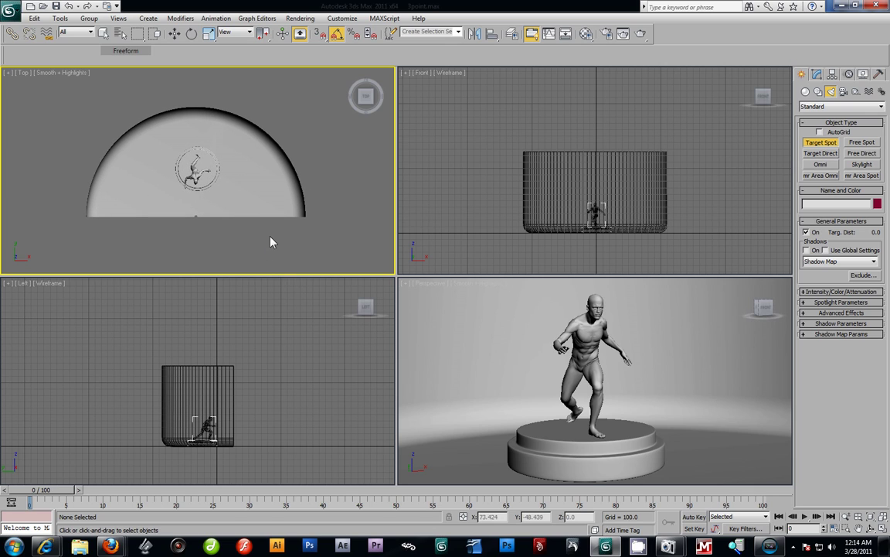
scroll(271, 243, down, 4)
drag(274, 251, 194, 180)
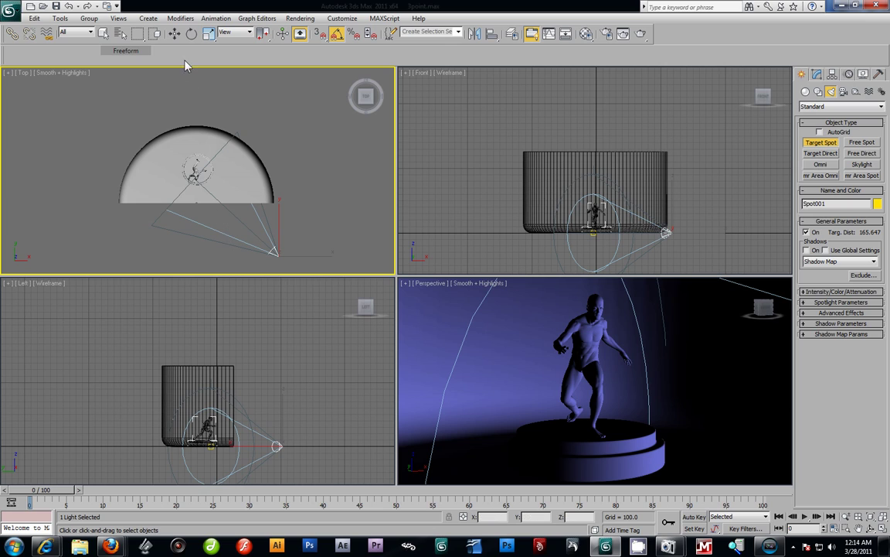
Step: Raise the spotlight about 96 units above the ground and shift it in the Top view to about X 94, Y -113
click(175, 34)
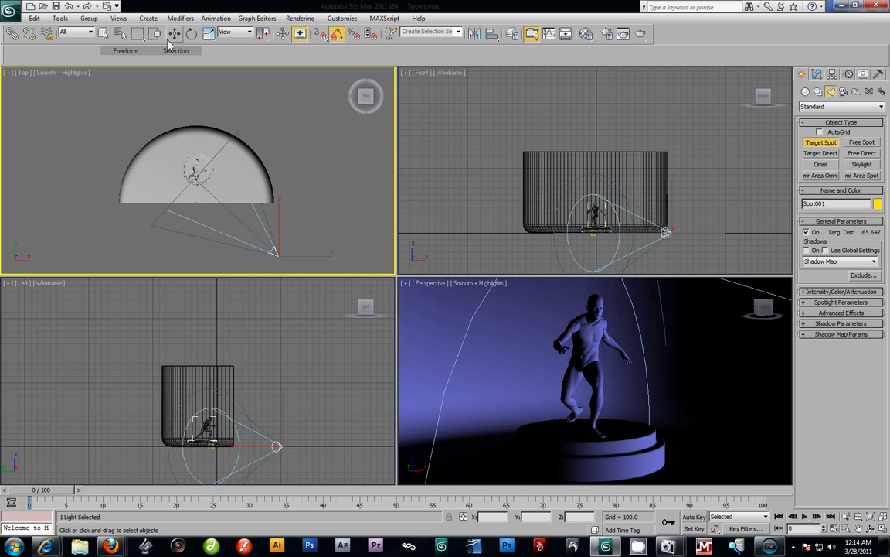
right_click(691, 201)
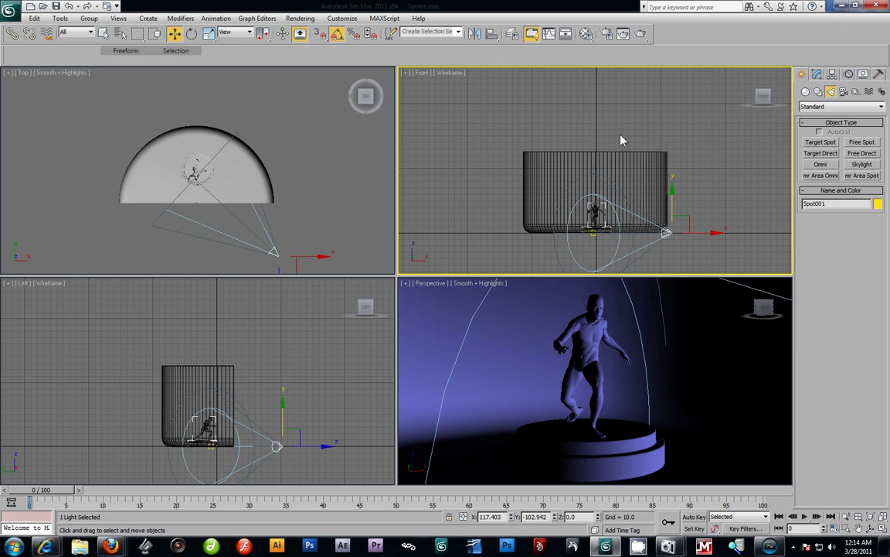
drag(671, 190, 672, 142)
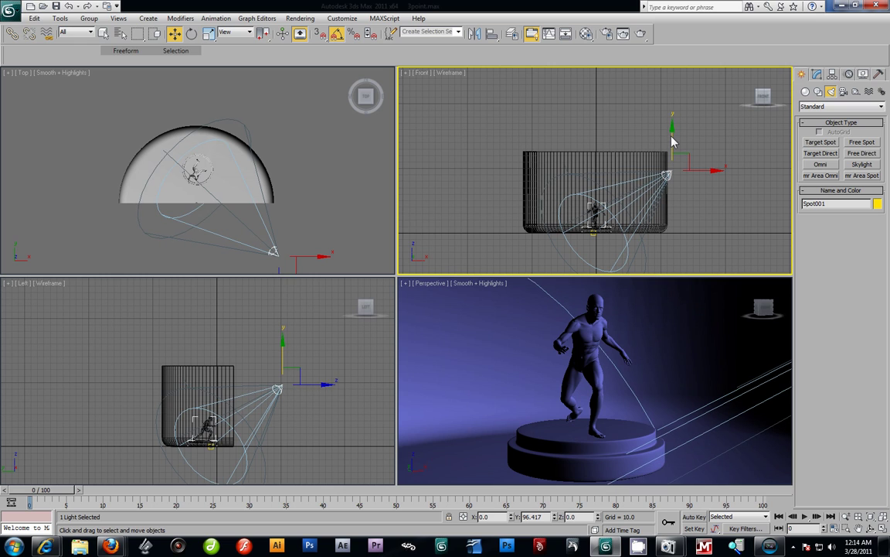
middle_drag(296, 250, 298, 225)
drag(298, 225, 280, 233)
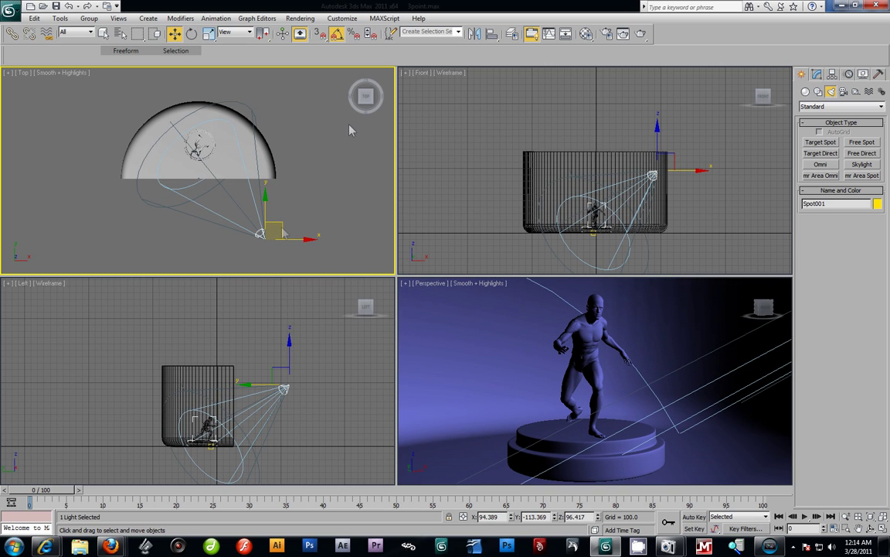
right_click(477, 337)
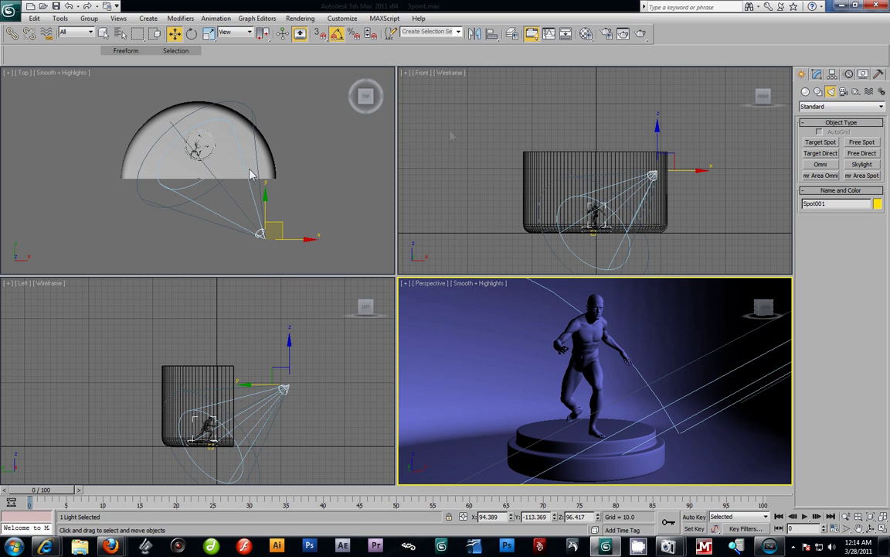
click(284, 232)
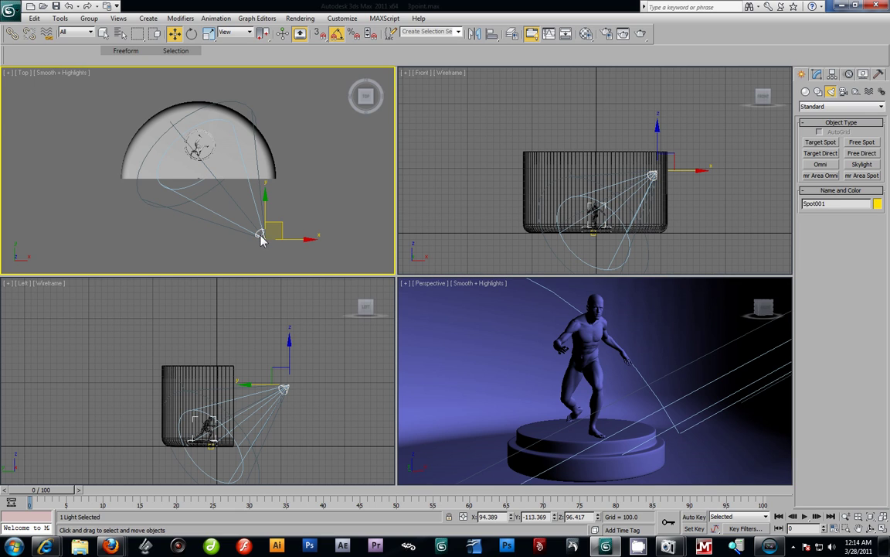
Step: Turn on Shadow Map shadows for the spotlight and change its light color to pure white
click(817, 73)
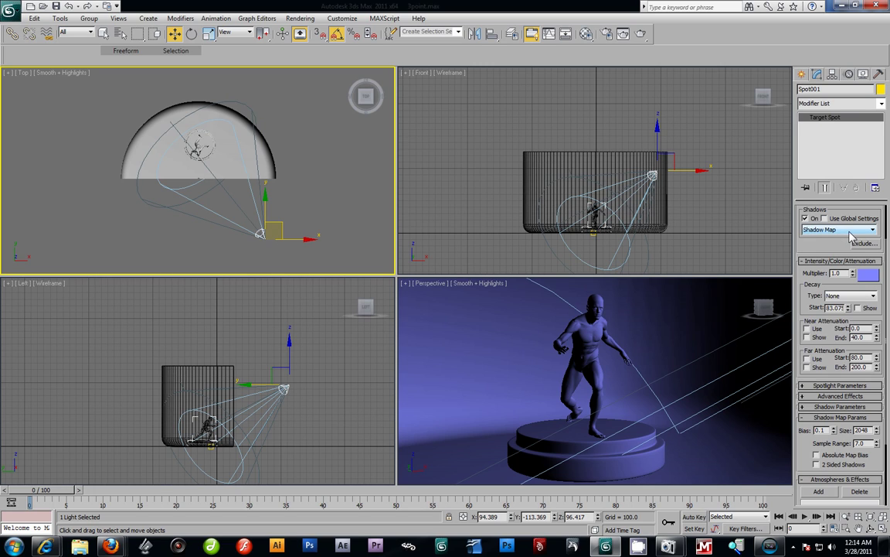
click(846, 297)
click(868, 277)
drag(313, 114, 309, 146)
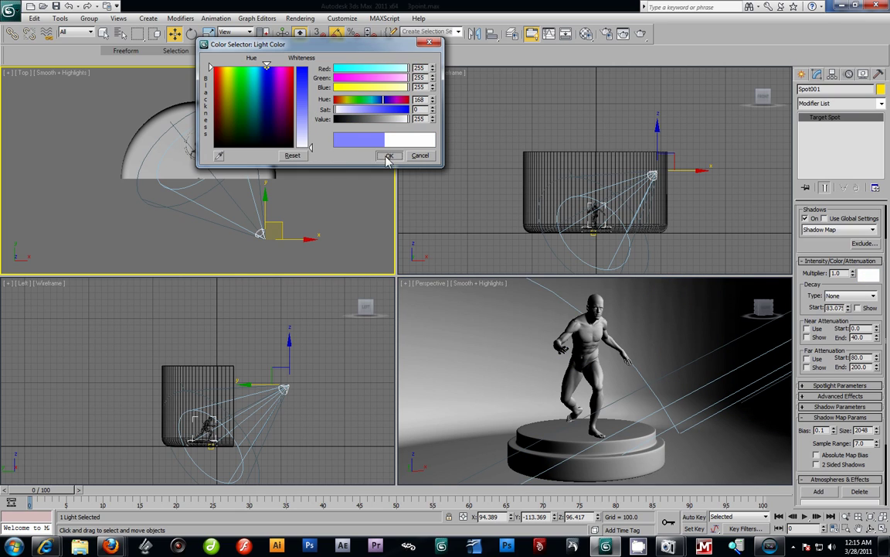
click(389, 155)
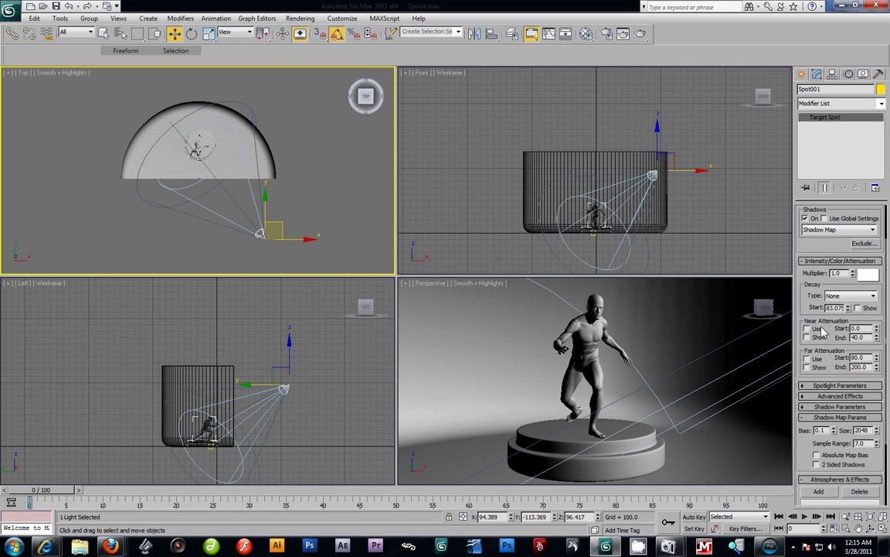
Step: Try a hard-edged spotlight cone with Hotspot/Beam 50.7 and Falloff/Field 52.9, and inspect the cone from above
click(833, 385)
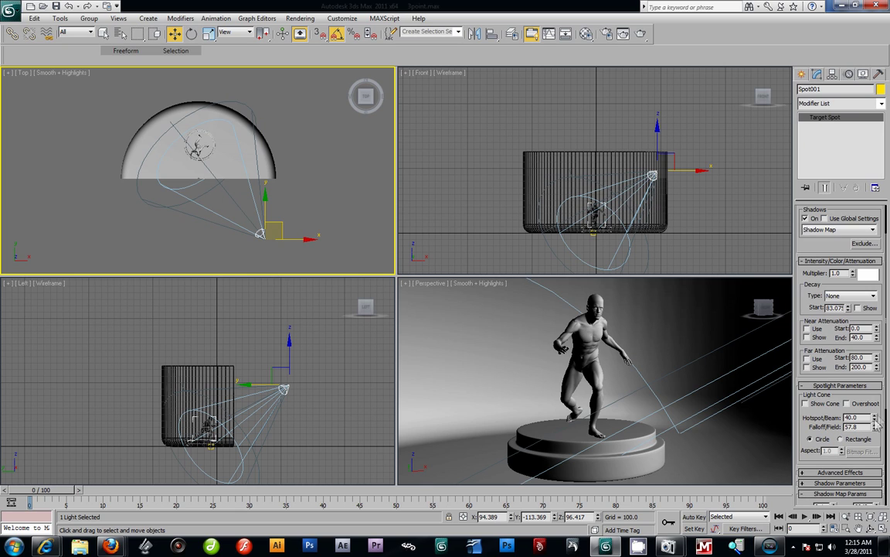
drag(875, 422, 877, 335)
drag(876, 430, 868, 462)
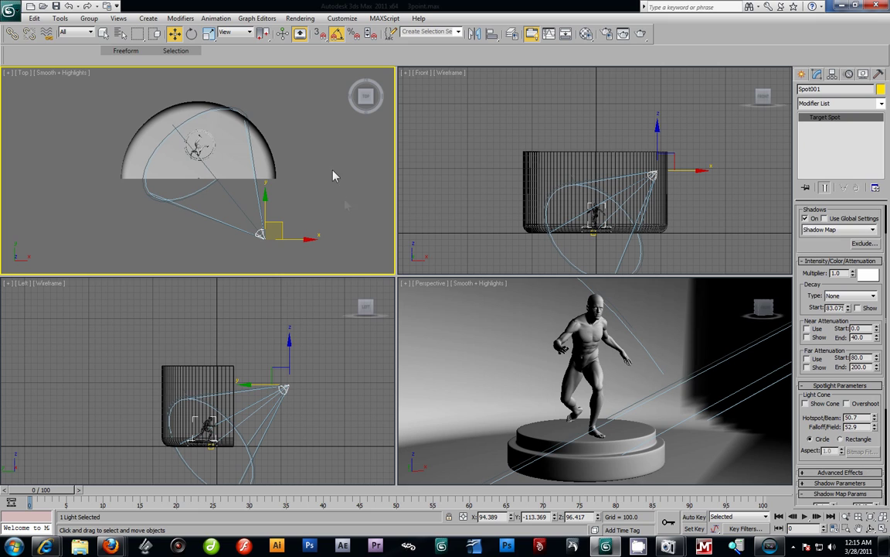
scroll(309, 193, up, 3)
scroll(310, 197, down, 2)
scroll(310, 197, up, 3)
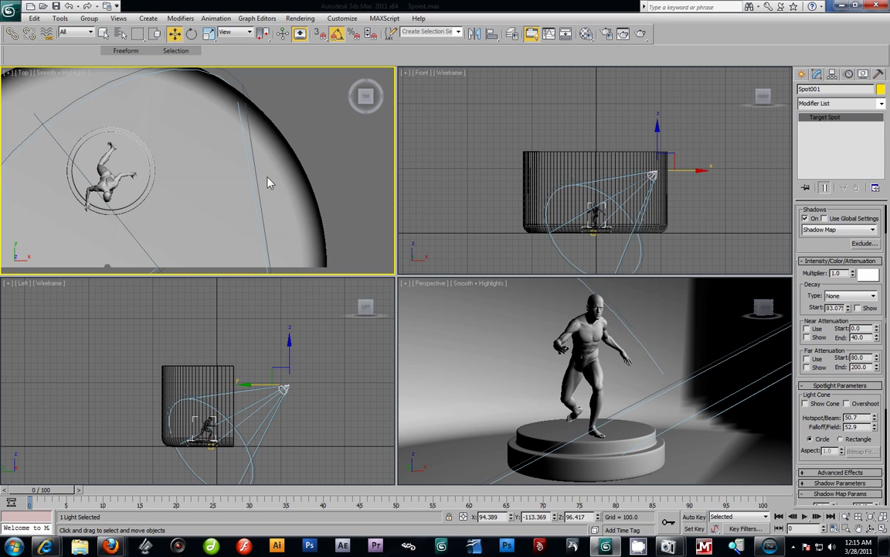
Step: Soften the edge of the spotlight cone with Hotspot/Beam 39.7 and Falloff/Field 56.1
right_click(497, 316)
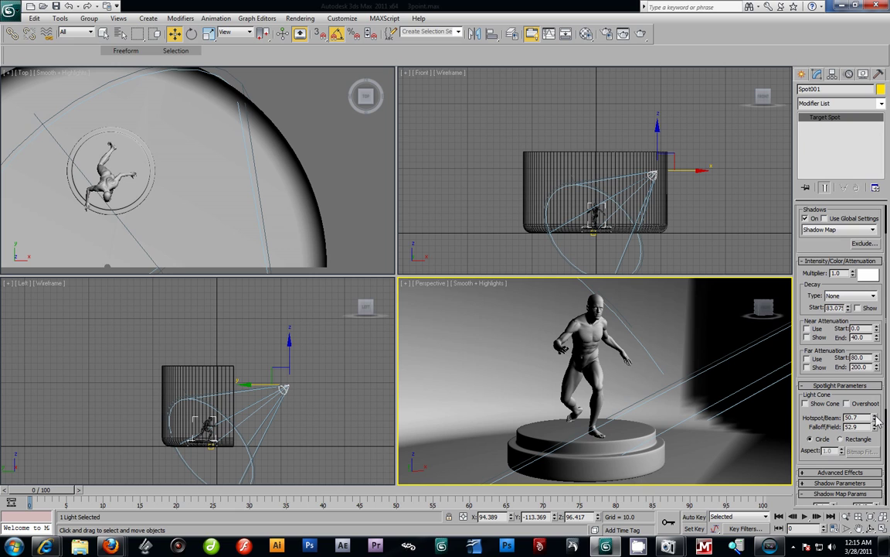
drag(877, 415, 879, 435)
drag(880, 439, 878, 482)
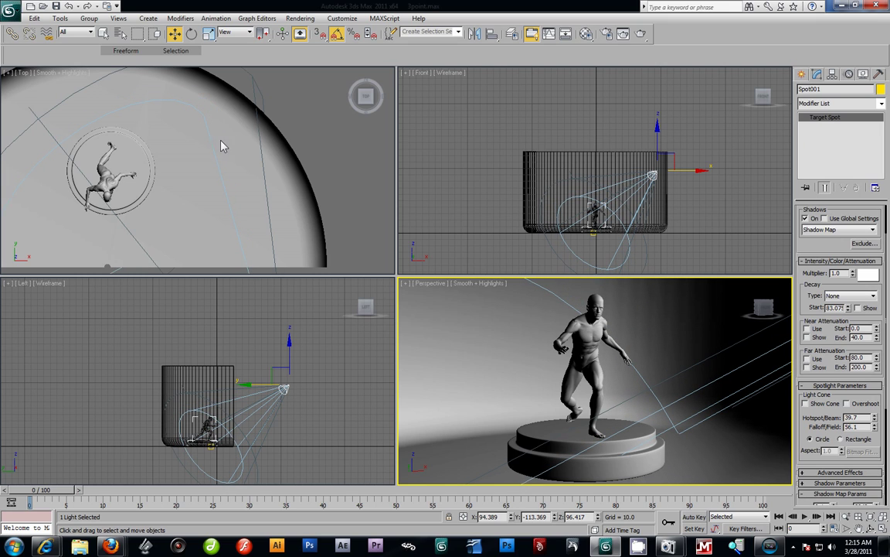
right_click(465, 347)
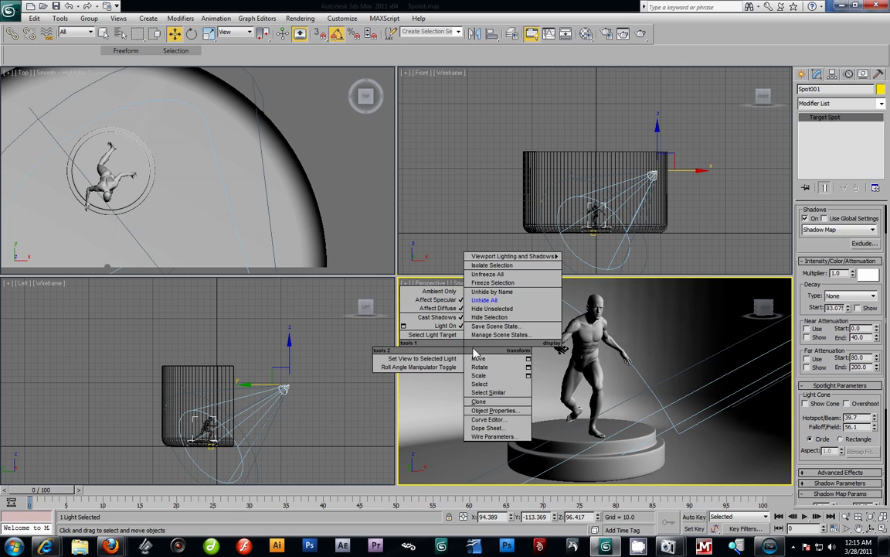
click(738, 306)
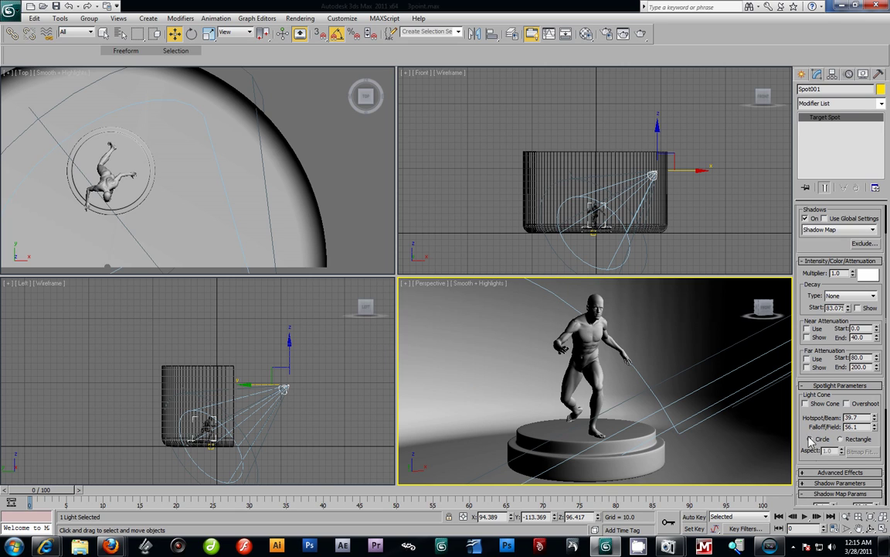
Step: Set the spotlight's object shadow density to 0.7 and review its shadow map parameters
click(812, 483)
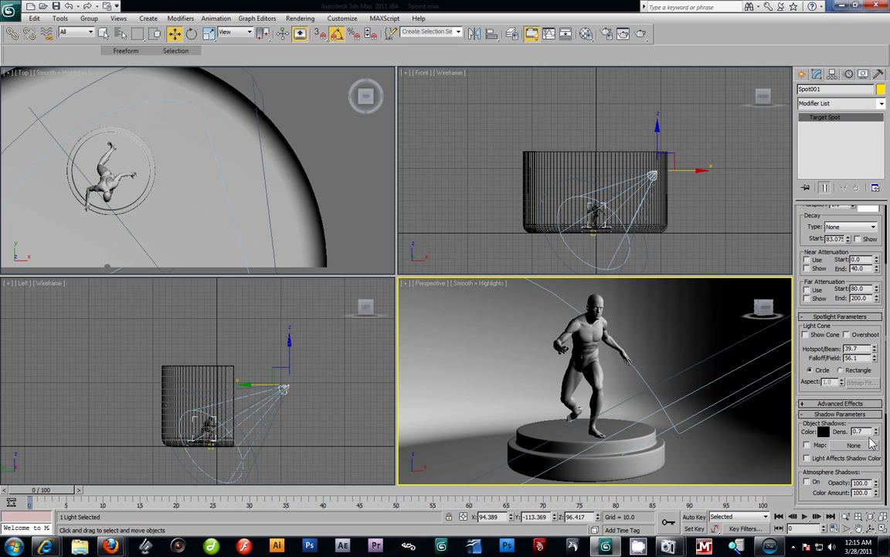
double_click(858, 432)
text(0.7)
scroll(808, 317, down, 4)
key(Tab)
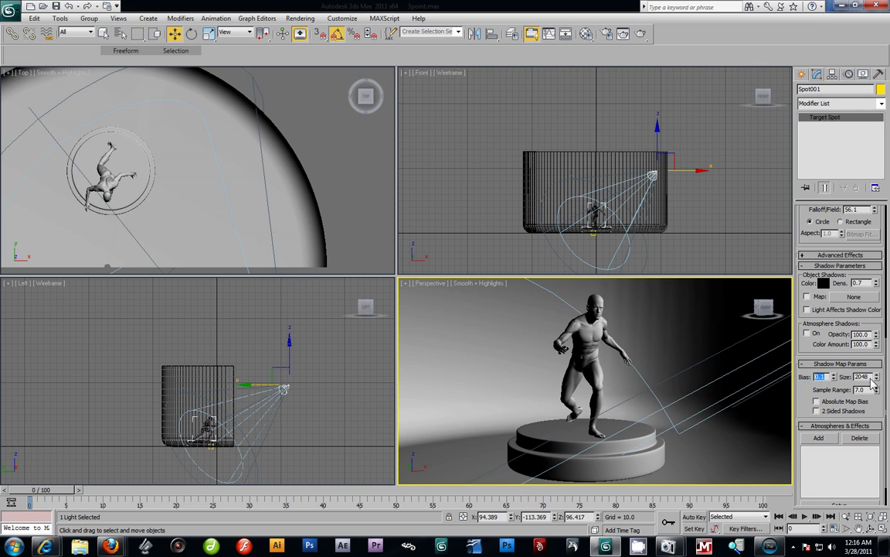
key(Tab)
Step: Maximize the Perspective viewport, render a test frame of the figure lit by the single spotlight, and close the rendered frame
right_click(693, 335)
key(alt+w)
key(alt+w)
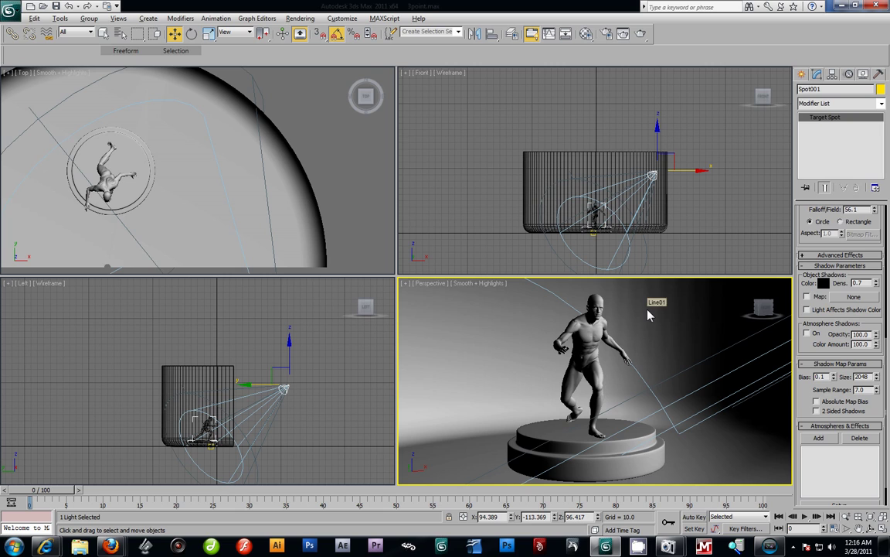
key(alt+w)
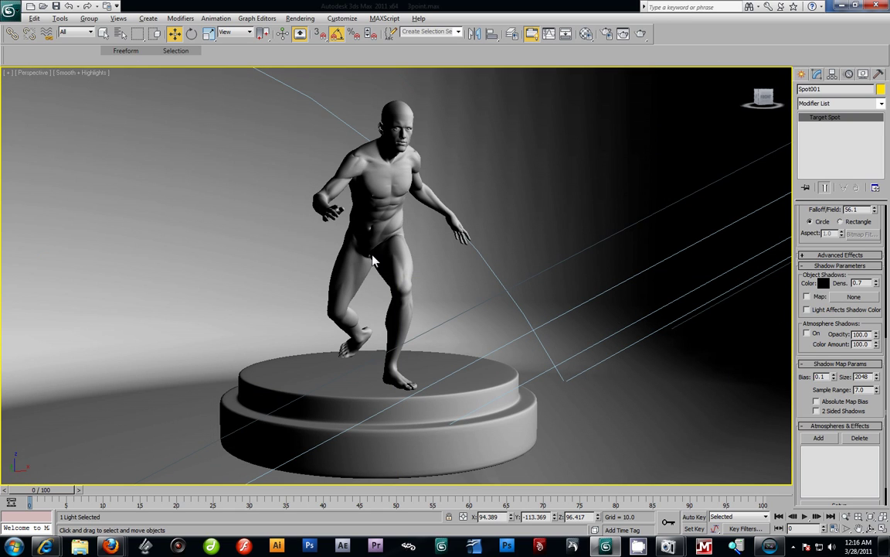
click(640, 37)
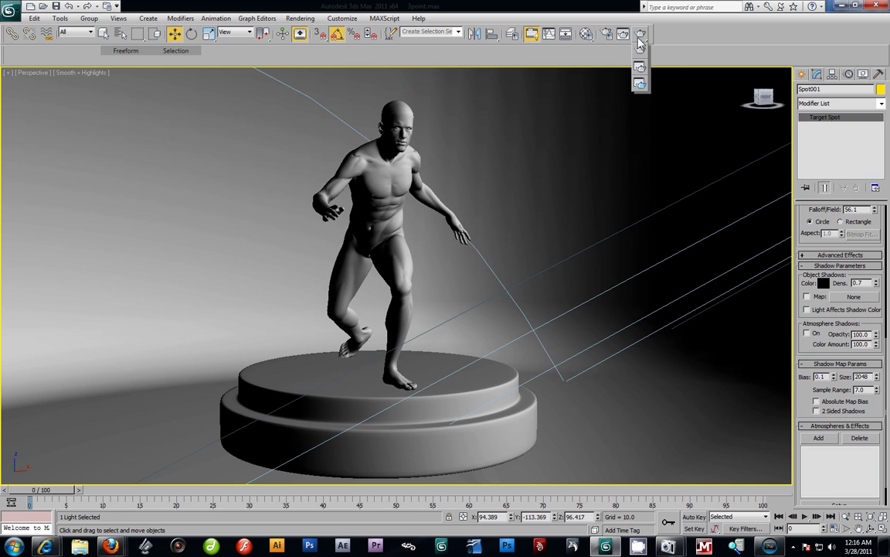
click(640, 67)
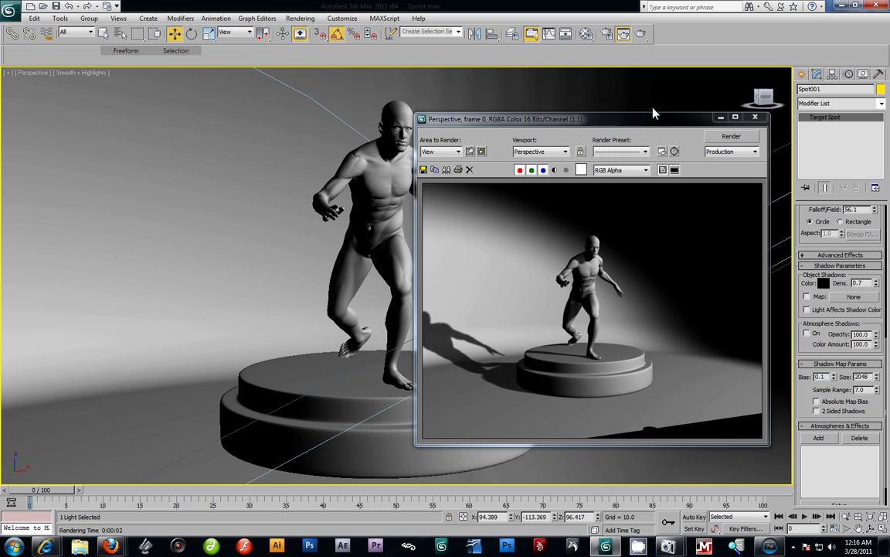
drag(657, 124, 354, 117)
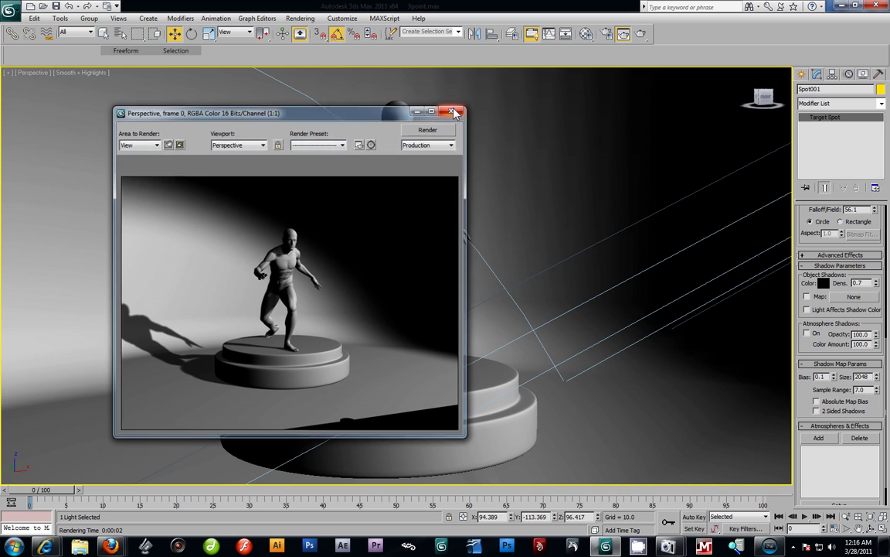
click(455, 112)
alt+middle_drag(514, 371, 320, 286)
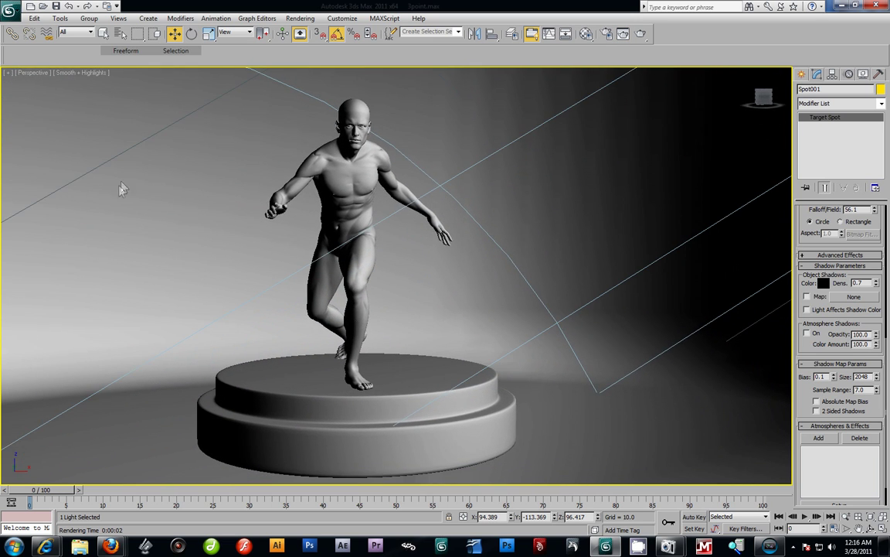
Step: Show safe frames in the Perspective viewport and frame the figure and its pedestal within them
right_click(36, 74)
key(Escape)
click(33, 73)
click(85, 228)
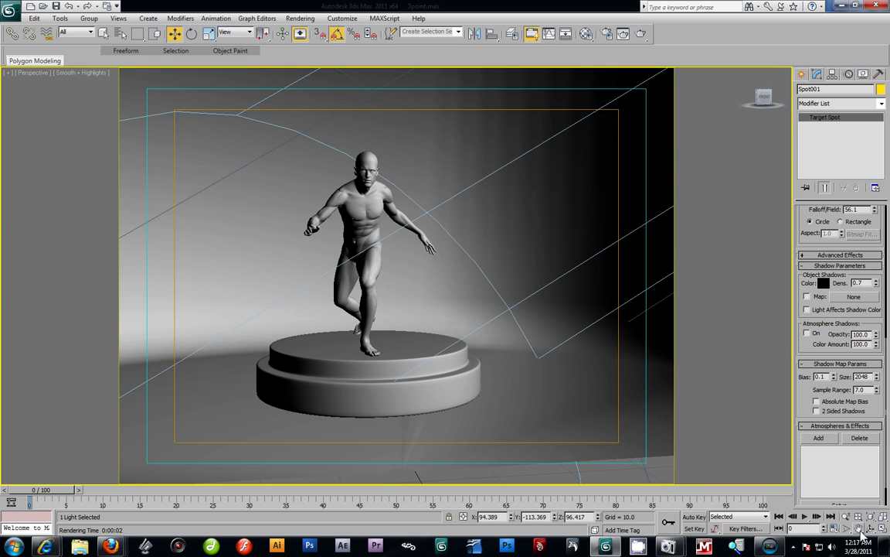
key(alt+z)
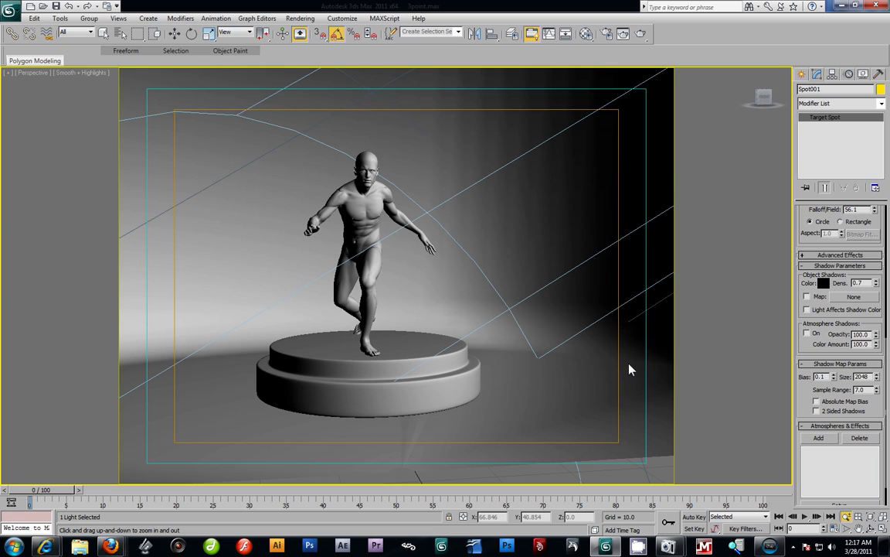
drag(624, 372, 616, 359)
alt+middle_drag(616, 359, 568, 334)
drag(568, 333, 574, 343)
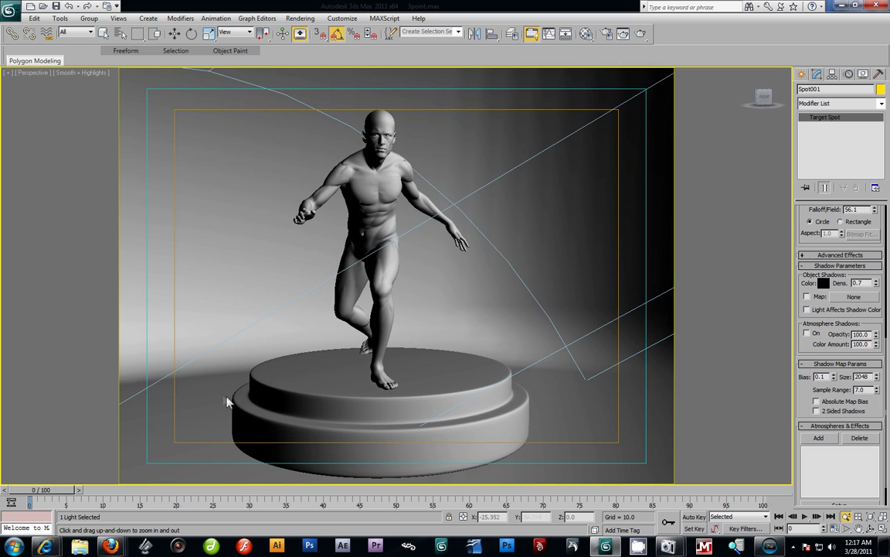
Step: Render a test frame of the reframed Perspective view, close it, and restore the four-viewport layout
click(641, 33)
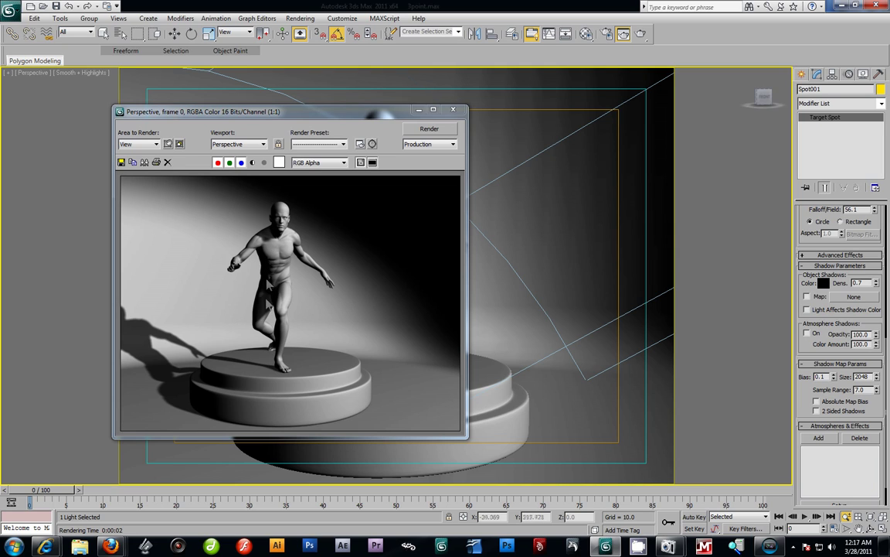
click(453, 109)
key(alt+w)
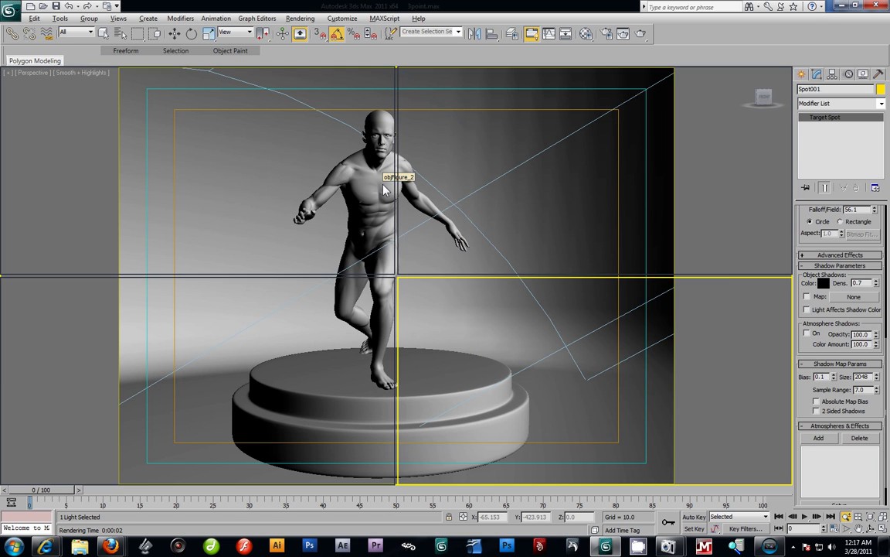
Step: Clone the key spotlight in the Top view to the opposite front side of the figure, about X -114.4, Y -79.2
scroll(193, 189, down, 8)
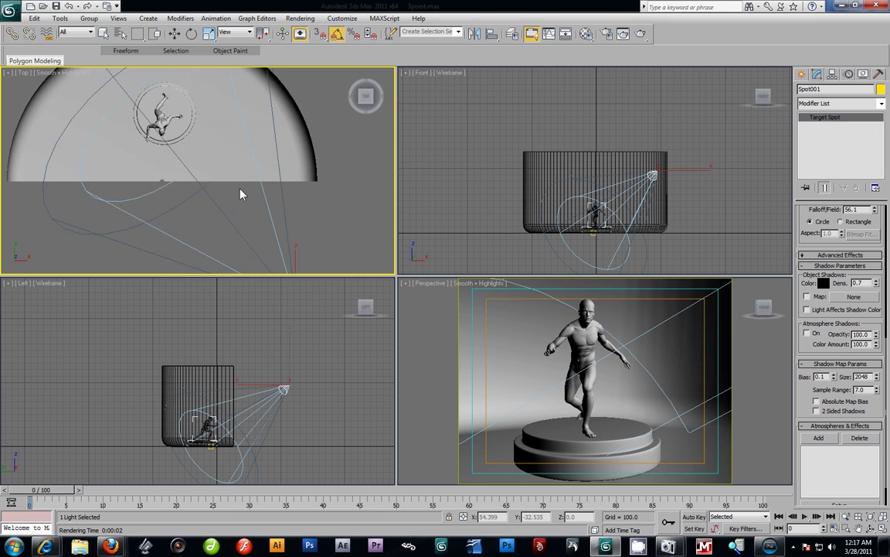
key(w)
middle_drag(248, 209, 288, 207)
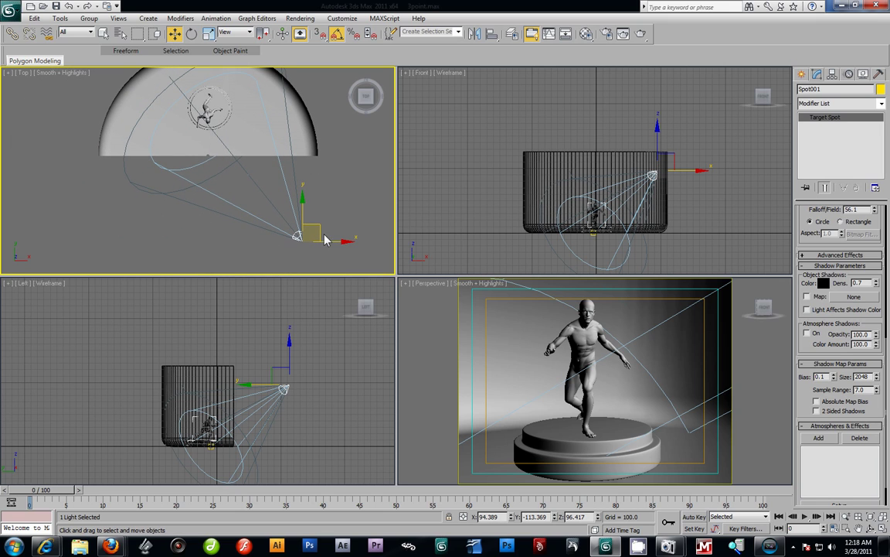
click(293, 215)
mouse_move(199, 224)
mouse_down()
mouse_move(78, 195)
mouse_move(118, 203)
mouse_up()
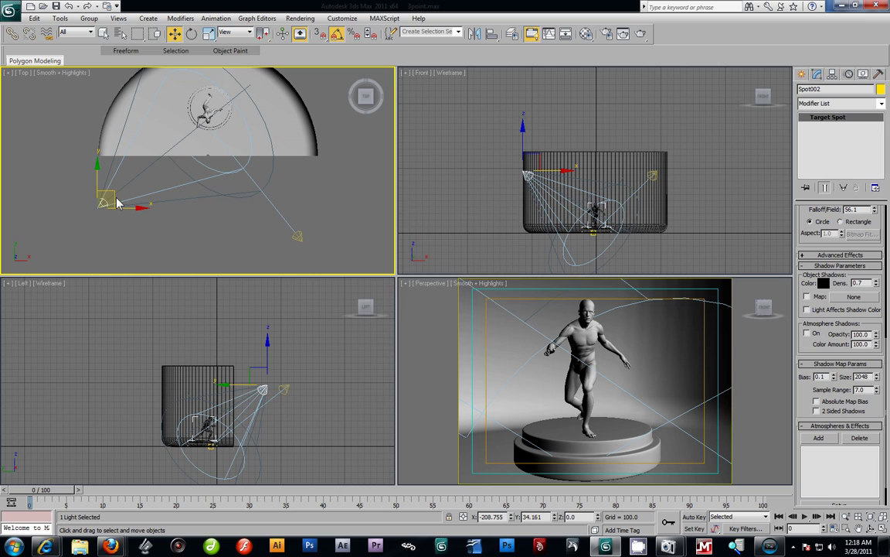
click(446, 317)
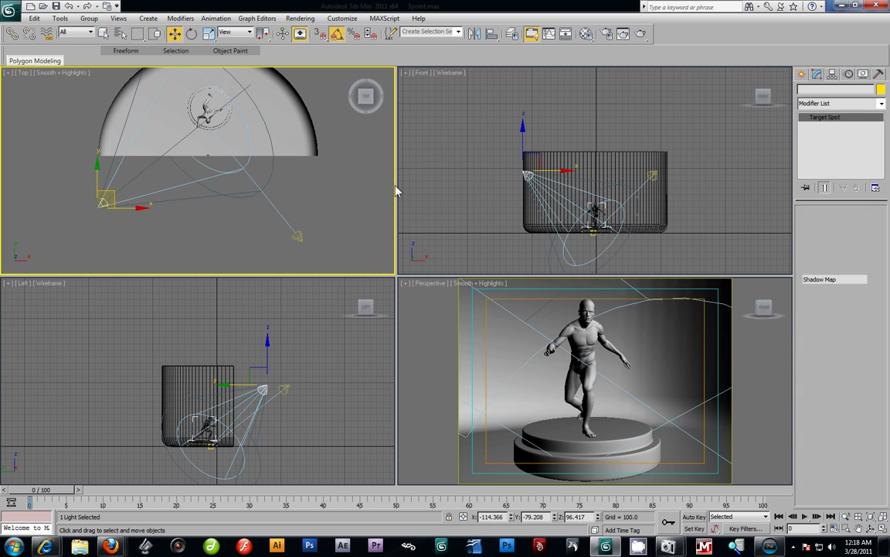
Step: Move the second spotlight's target in the Top view to about X -17.8, Y 6.7, near the pedestal's edge
click(595, 240)
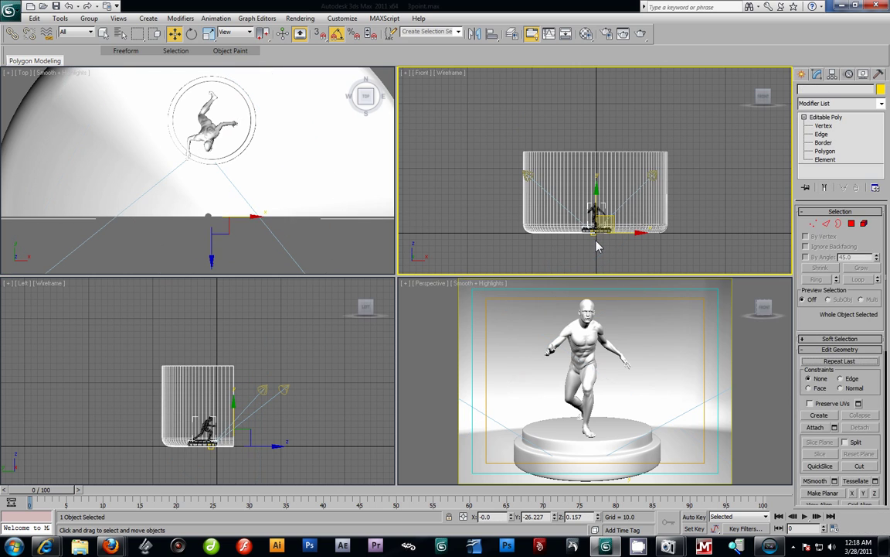
scroll(314, 342, up, 6)
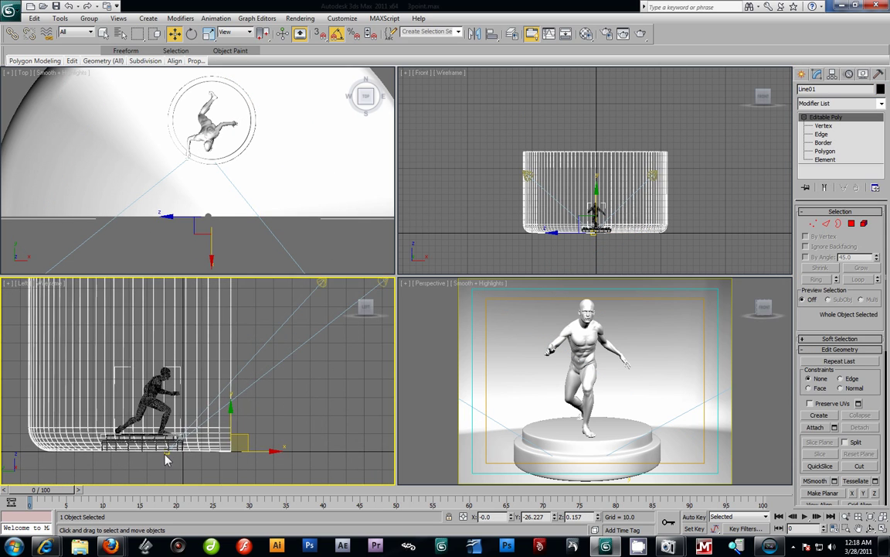
click(169, 455)
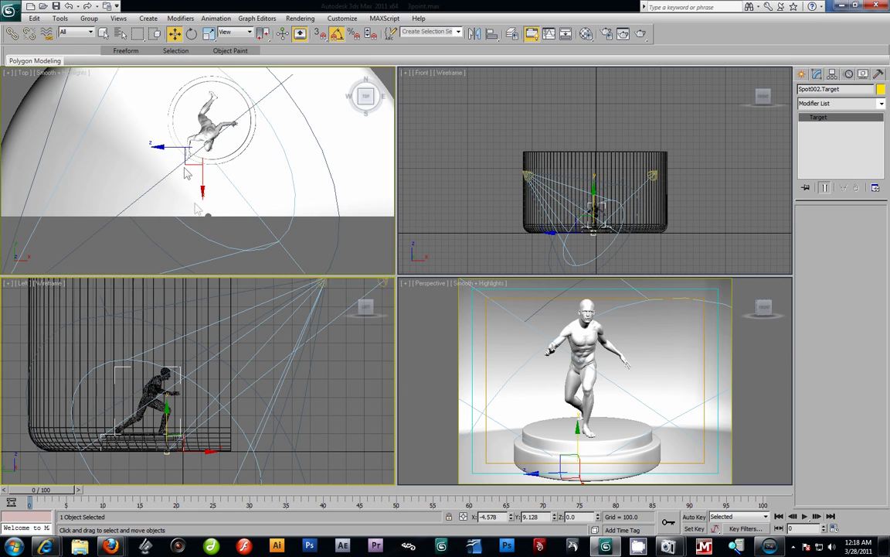
middle_drag(184, 167, 200, 216)
drag(238, 197, 204, 187)
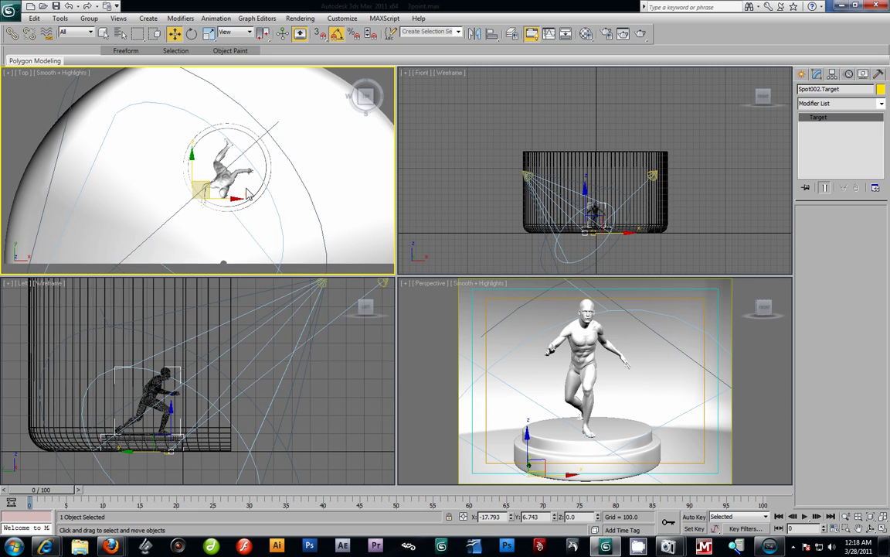
scroll(259, 196, down, 5)
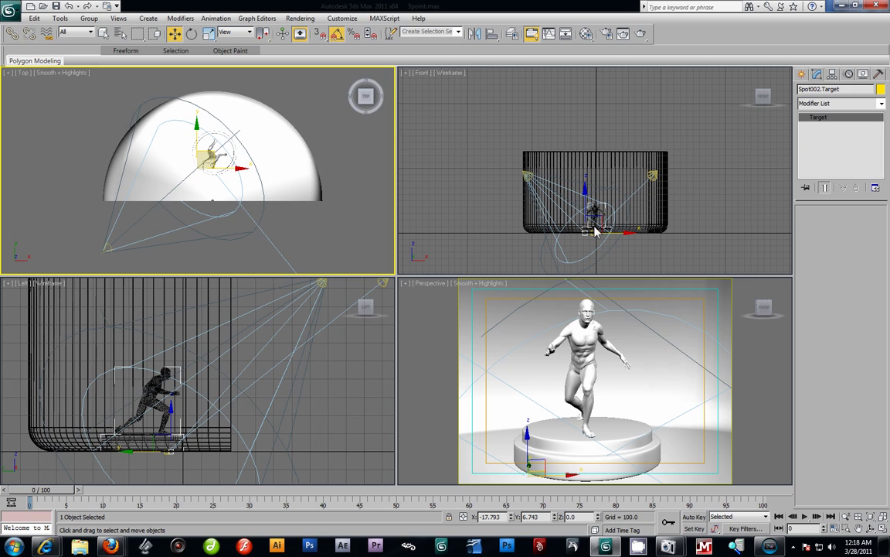
Step: Check the key spotlight's intensity and decay settings, and lower the second spotlight to about Z 70 in the Front view
click(654, 178)
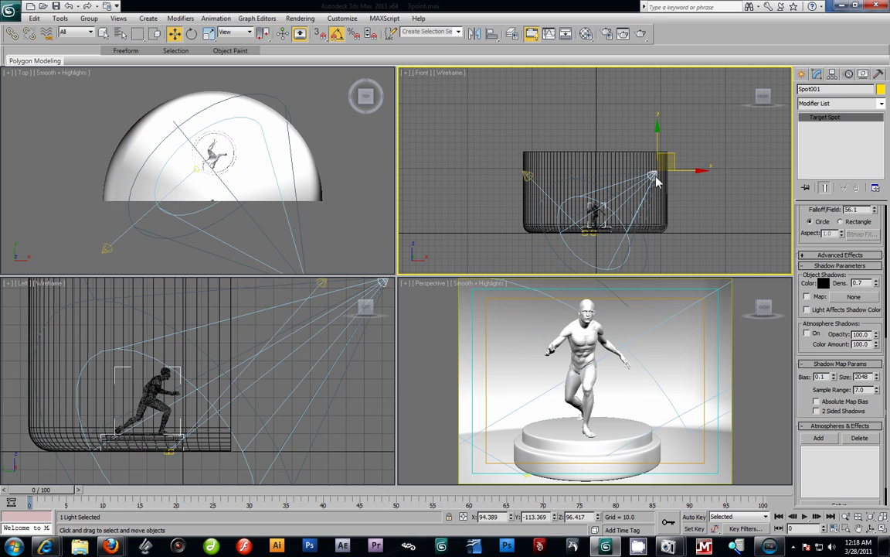
scroll(804, 371, up, 8)
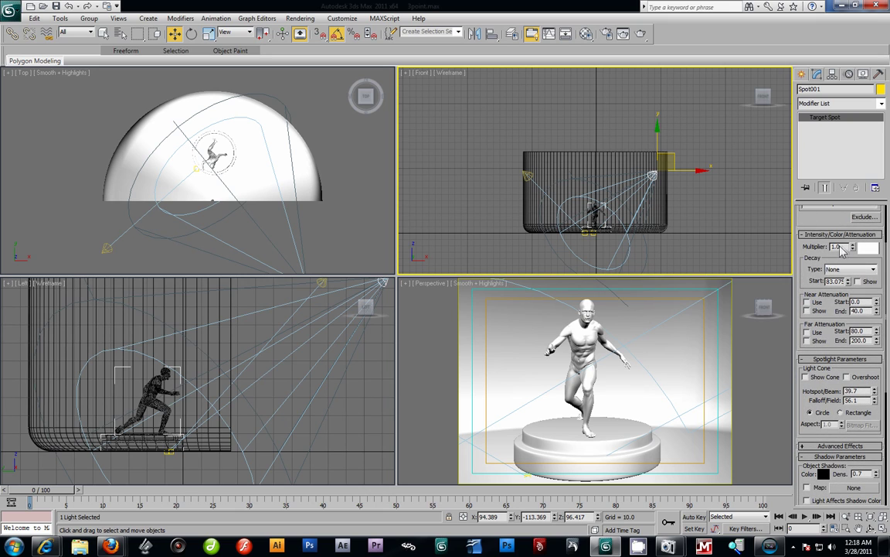
click(835, 270)
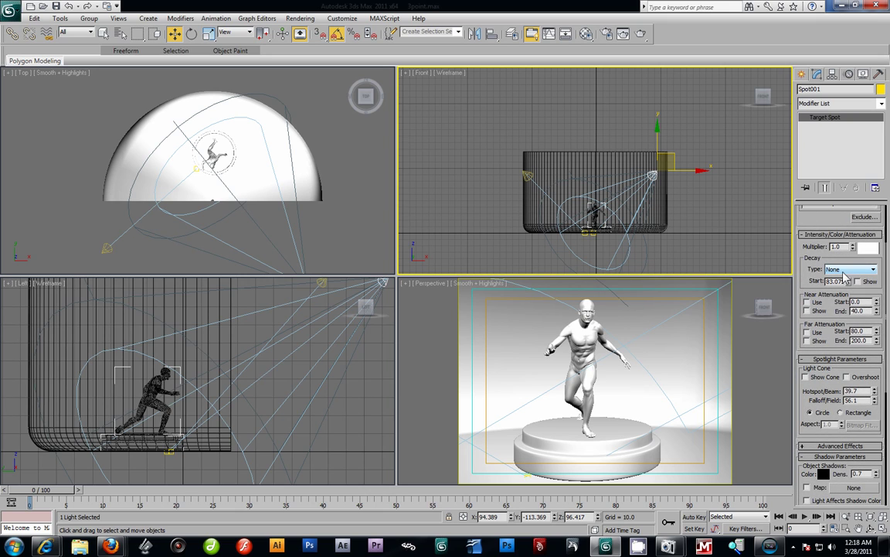
click(111, 252)
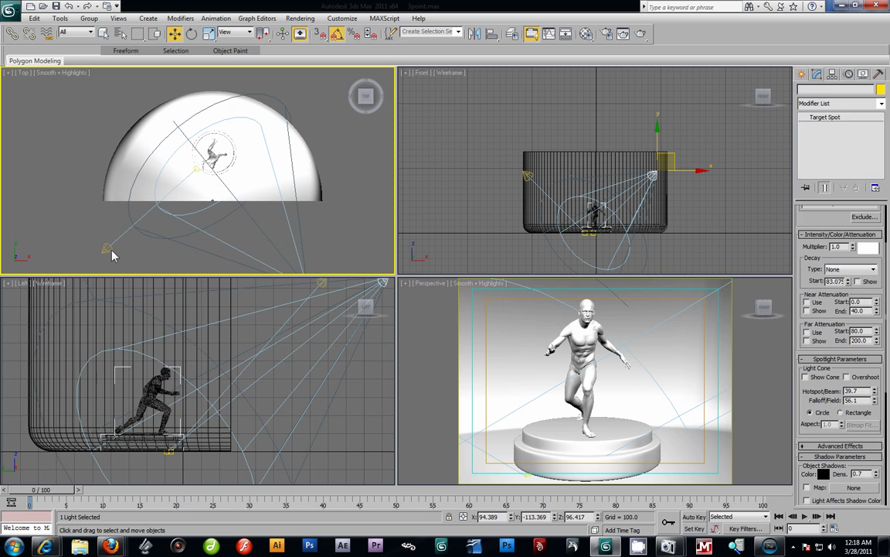
middle_click(486, 203)
scroll(522, 184, up, 5)
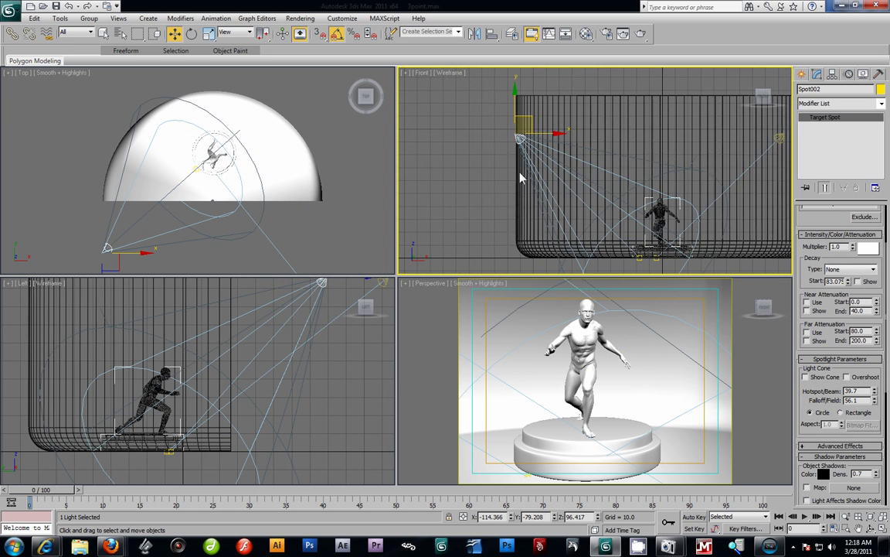
drag(514, 103, 517, 141)
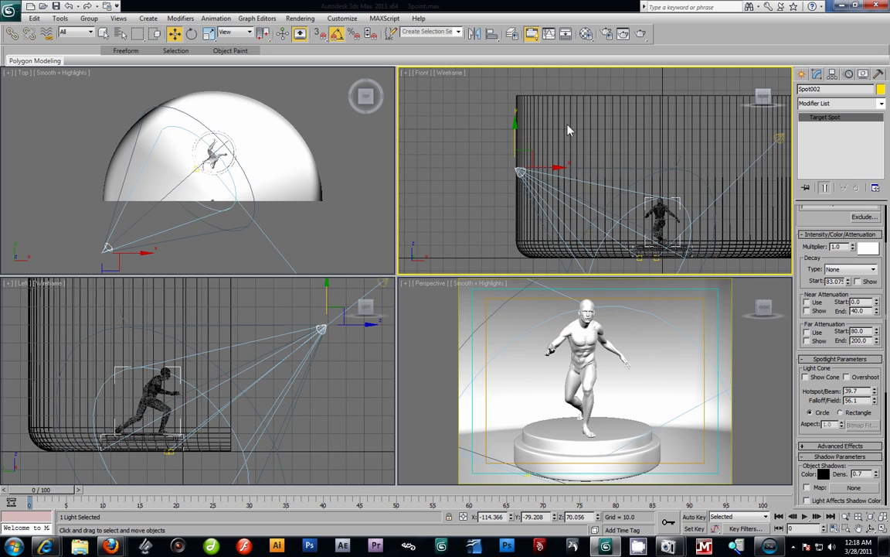
middle_drag(572, 130, 525, 133)
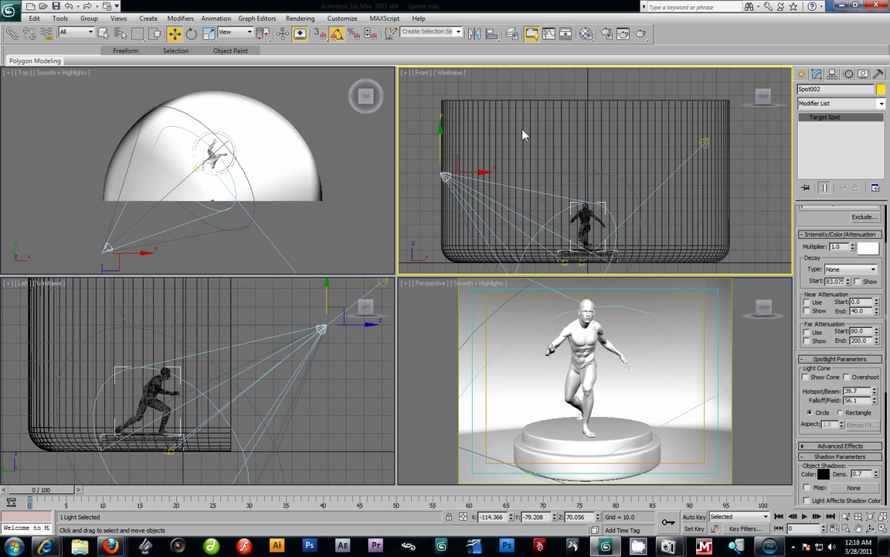
Step: Switch the Front viewport to Smooth + Highlights shading without edged faces
click(526, 88)
key(F4)
click(471, 74)
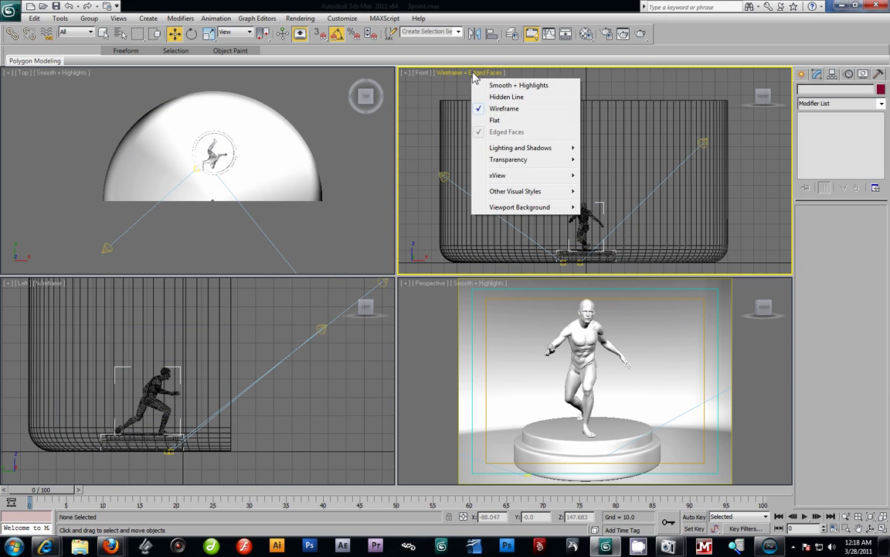
click(499, 85)
click(490, 74)
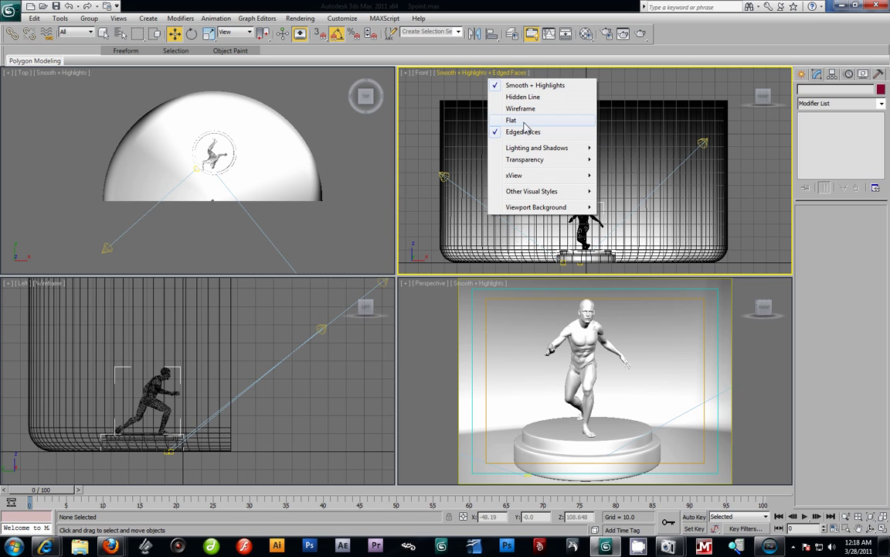
click(607, 90)
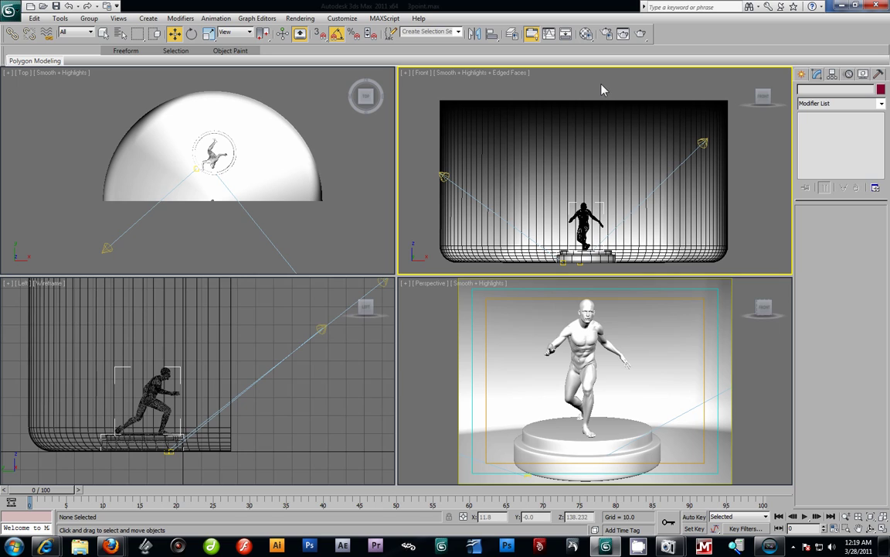
key(F4)
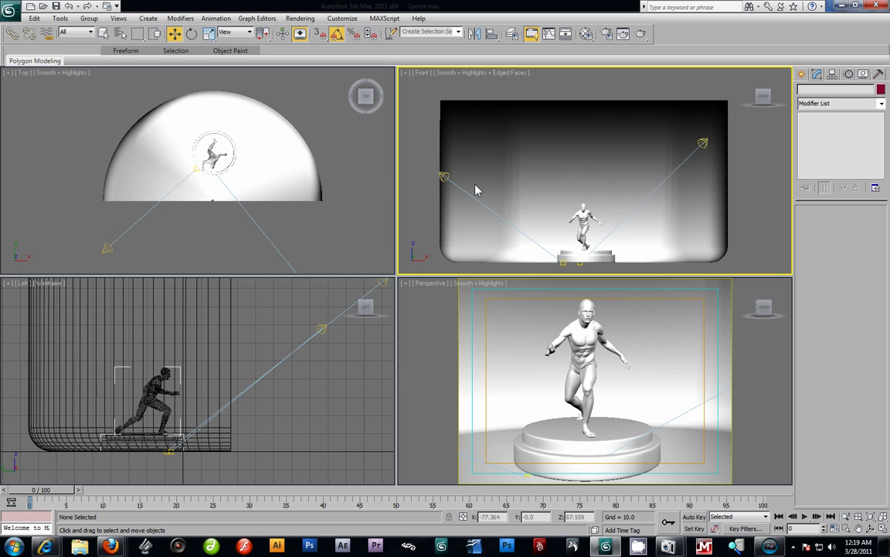
Step: Lower the second spotlight to about Z 55.7 and the key spotlight to about Z 90.2, leaving their targets in place
click(445, 179)
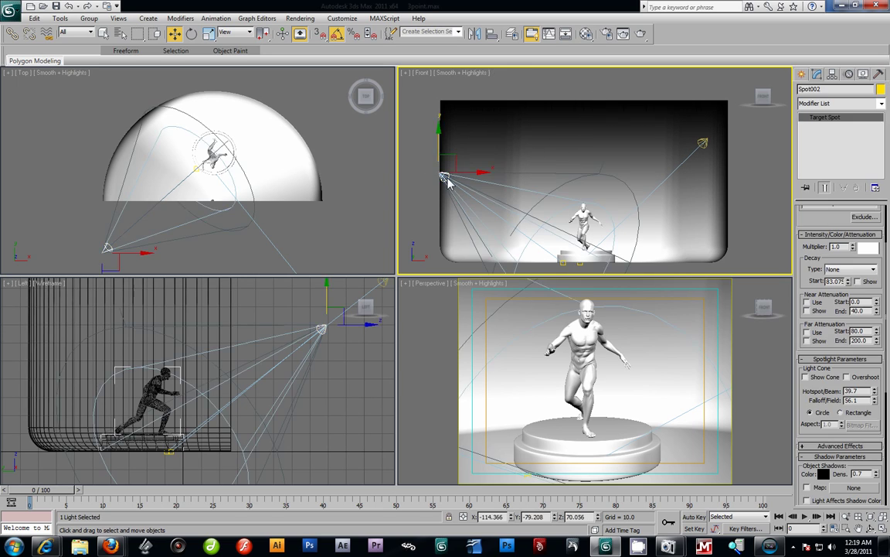
drag(439, 138, 439, 155)
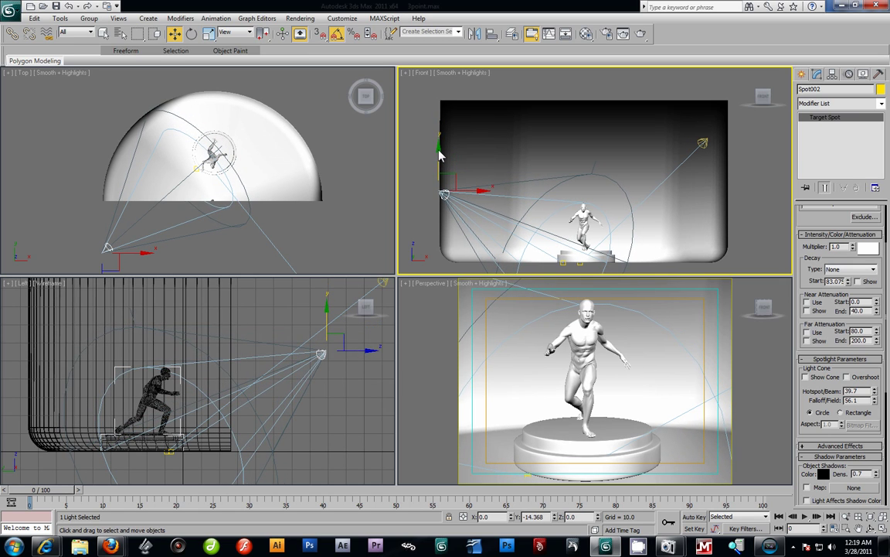
click(702, 152)
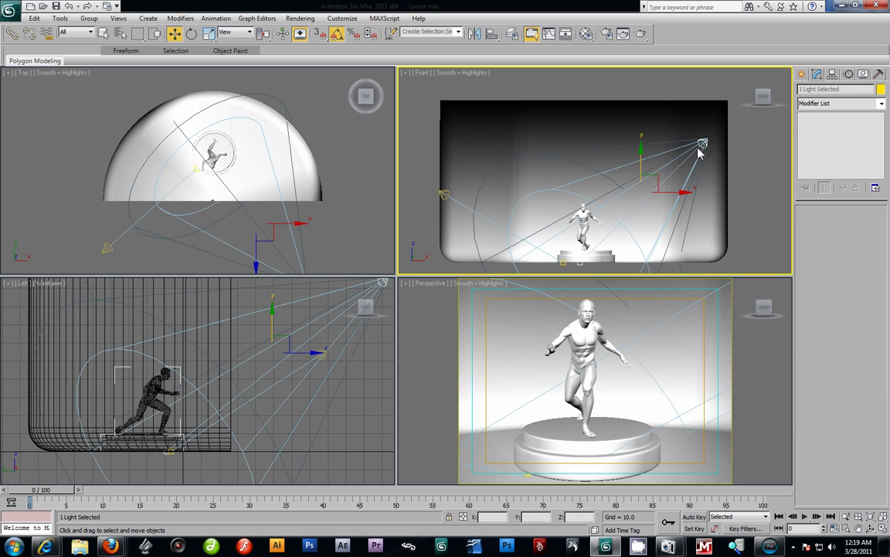
drag(642, 155, 642, 160)
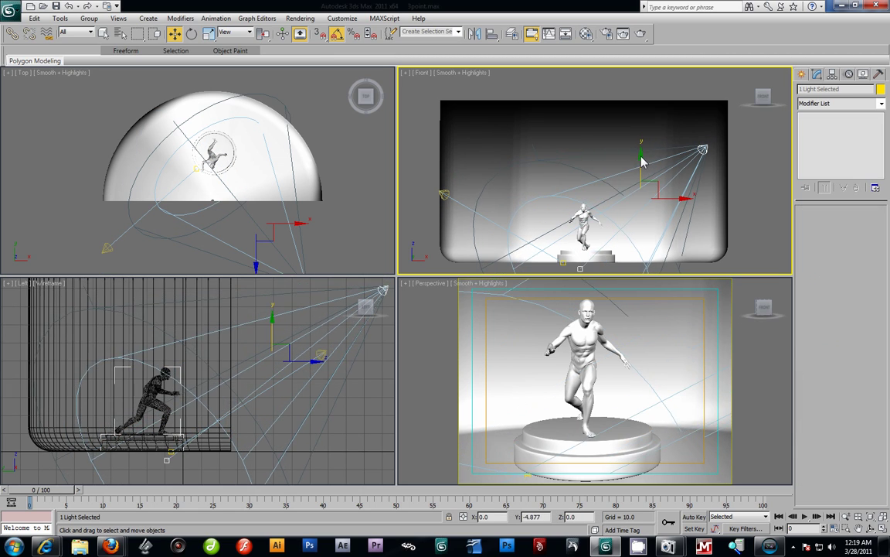
click(744, 174)
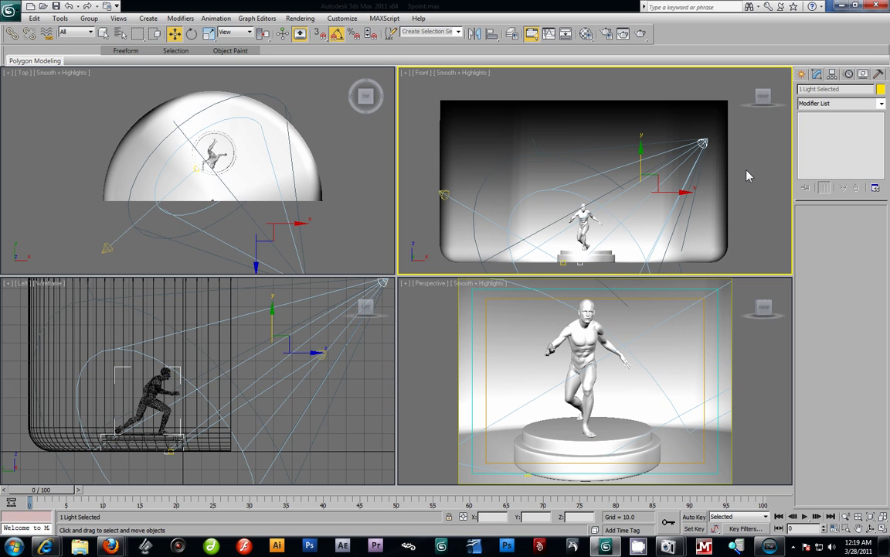
click(703, 147)
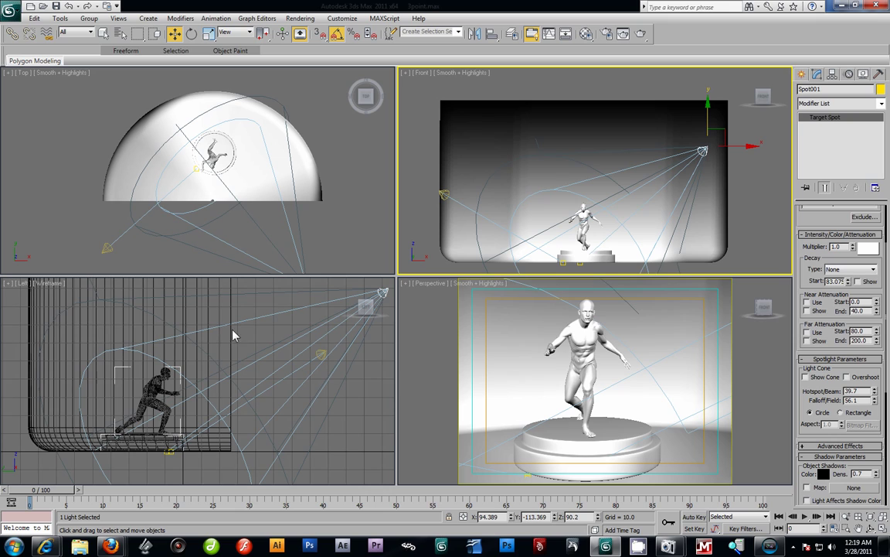
Step: Set the second spotlight's decay type to Inverse and activate the Perspective viewport
click(108, 252)
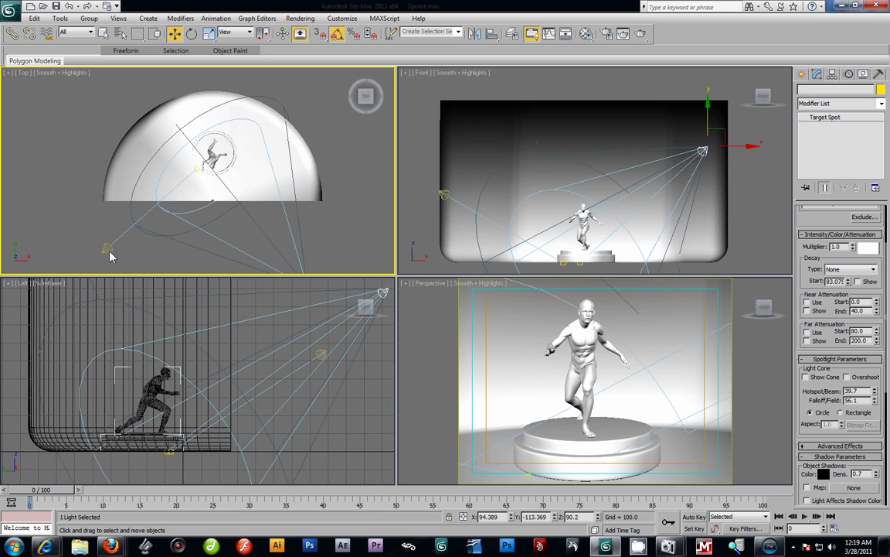
click(860, 270)
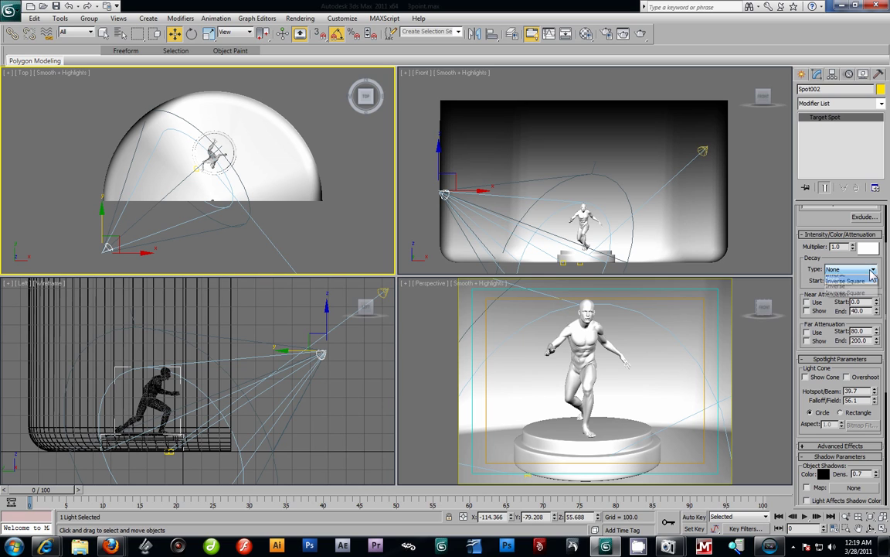
click(848, 286)
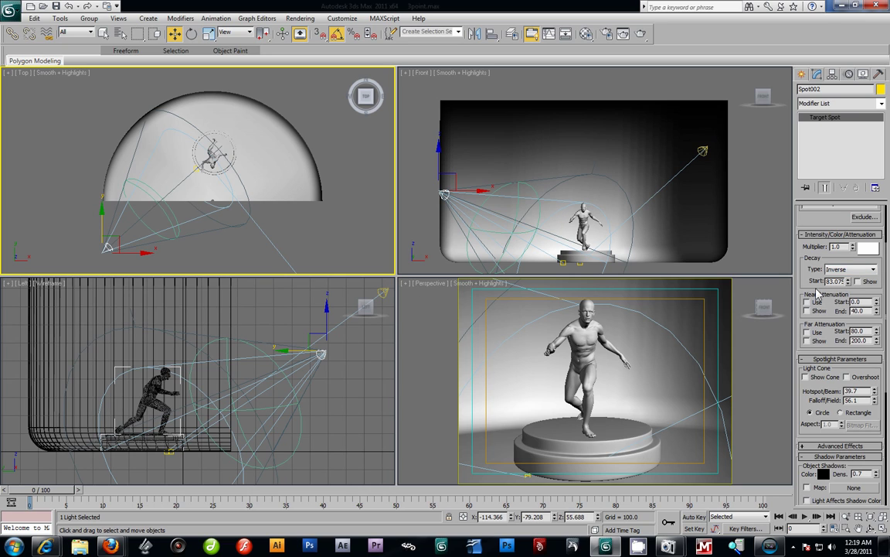
right_click(487, 310)
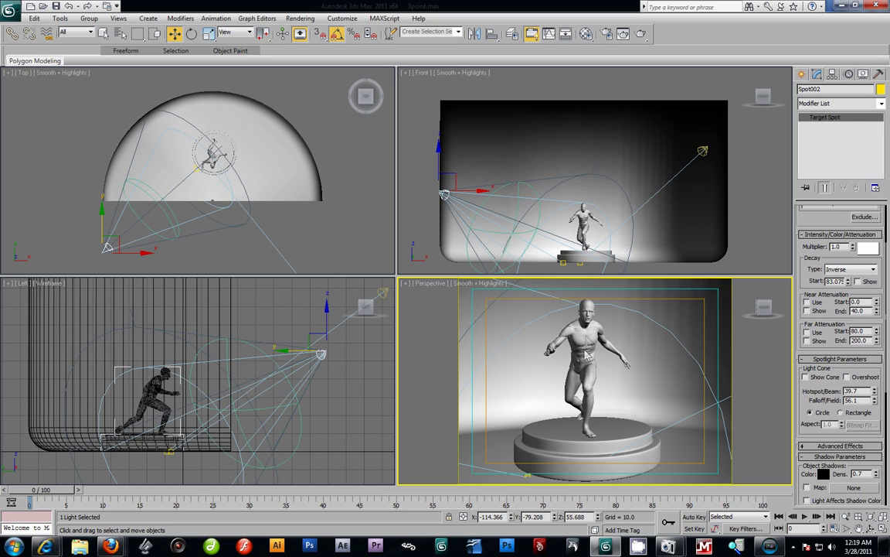
Step: Set the second spotlight's multiplier to 0.55 and review its shadow settings
key(alt+w)
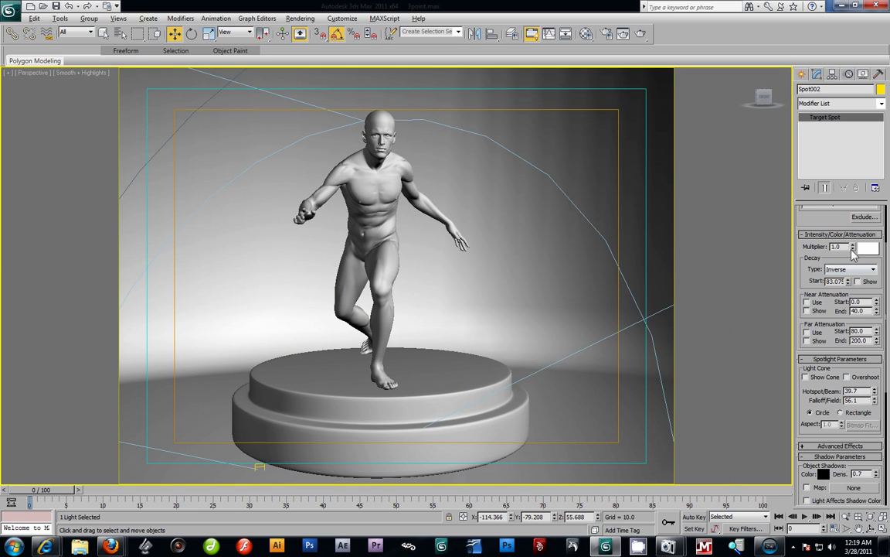
drag(852, 249, 632, 250)
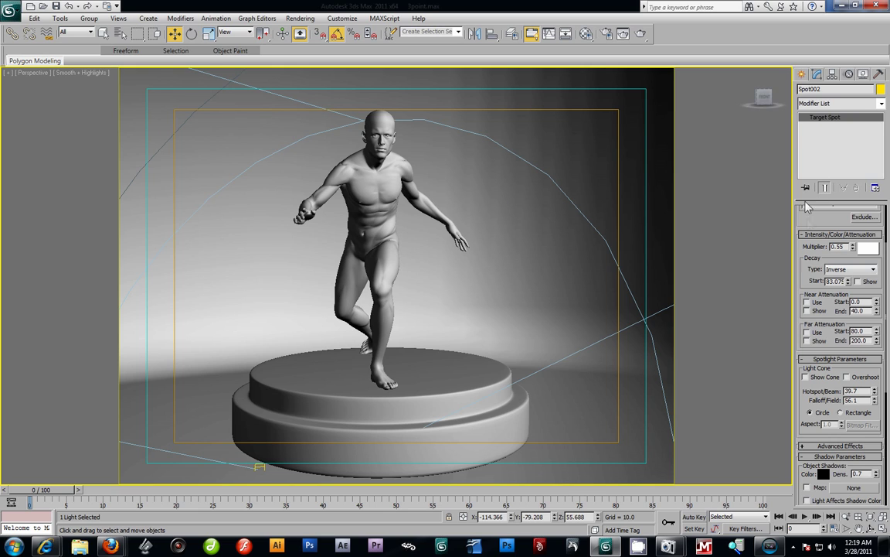
scroll(809, 222, up, 3)
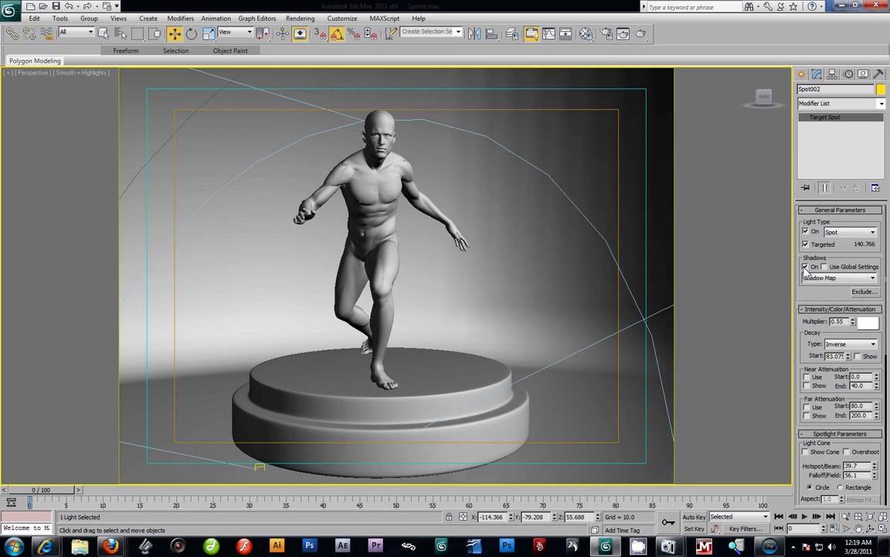
scroll(812, 309, down, 8)
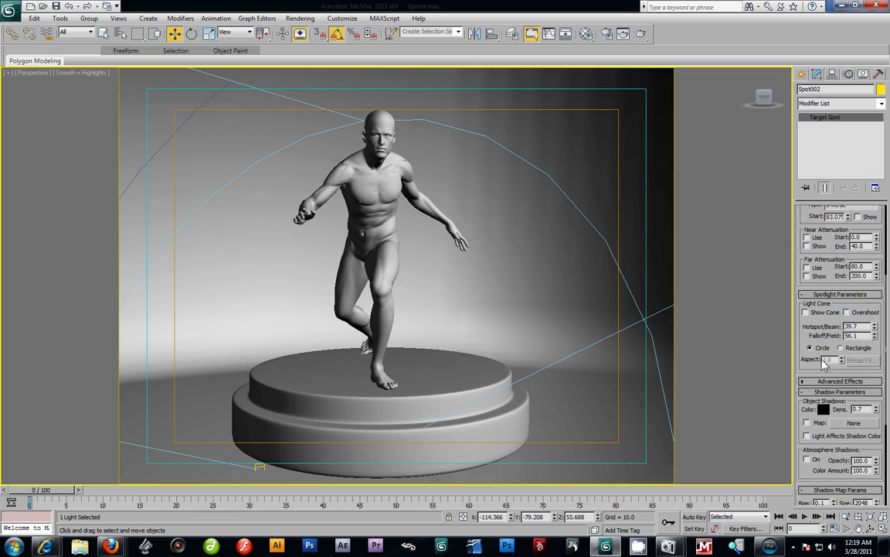
scroll(825, 361, down, 2)
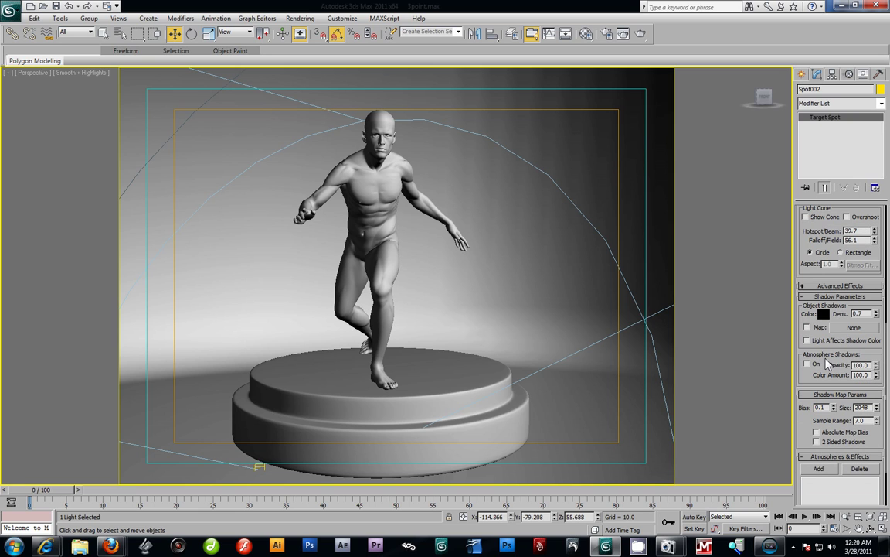
Step: Render the Perspective view to check the two-light setup, then close the render and restore the four viewports
click(641, 34)
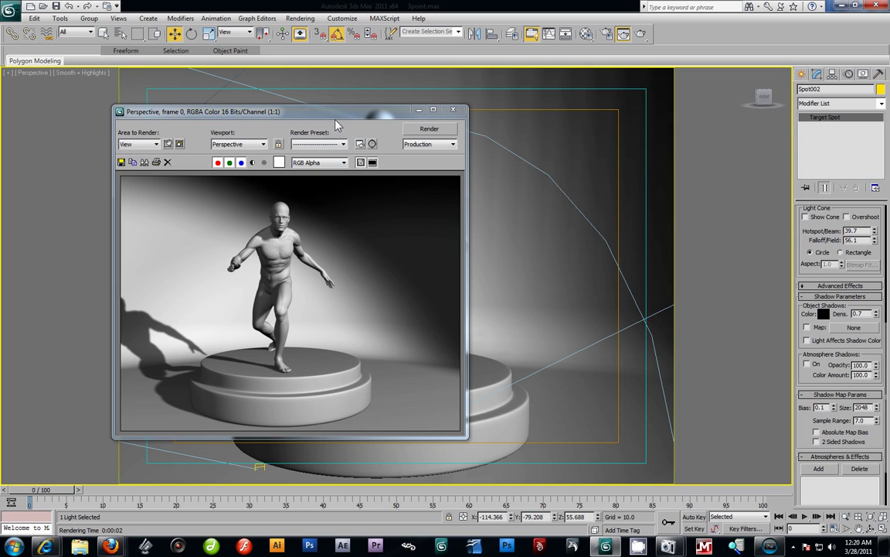
drag(297, 112, 370, 112)
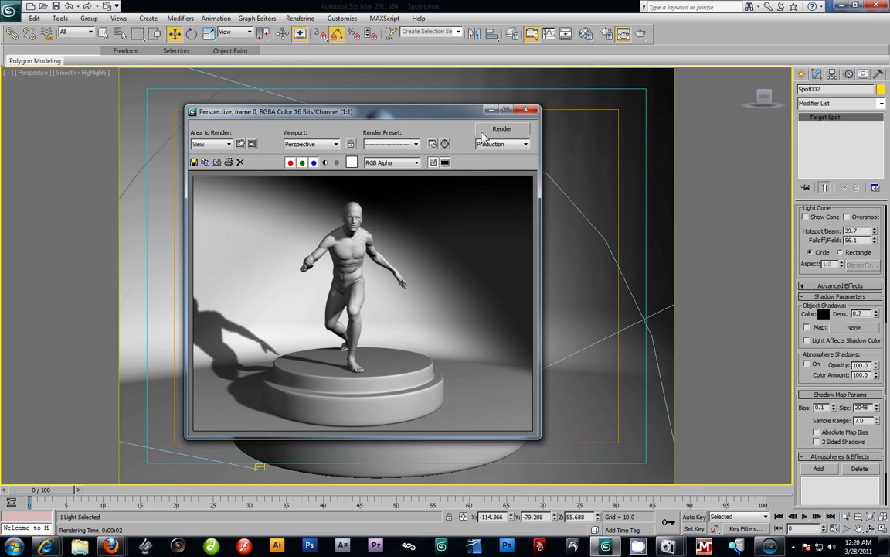
click(525, 111)
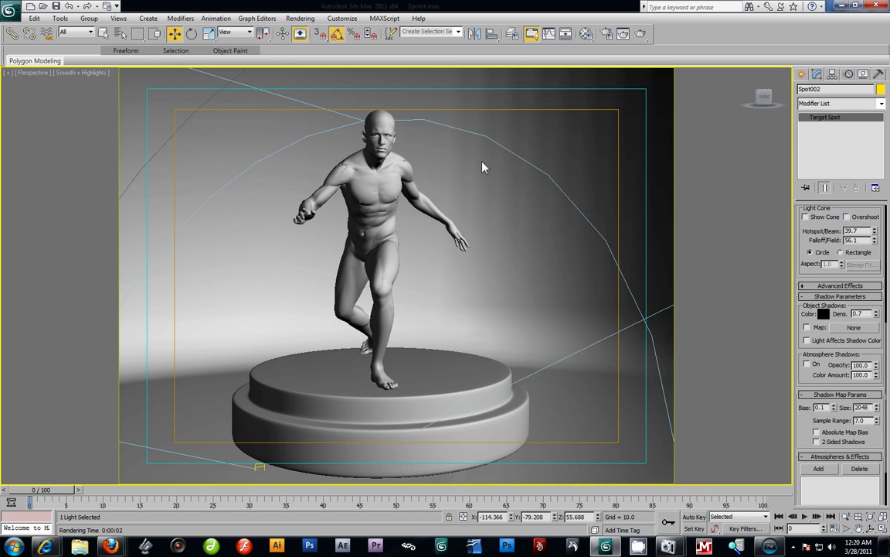
key(alt+w)
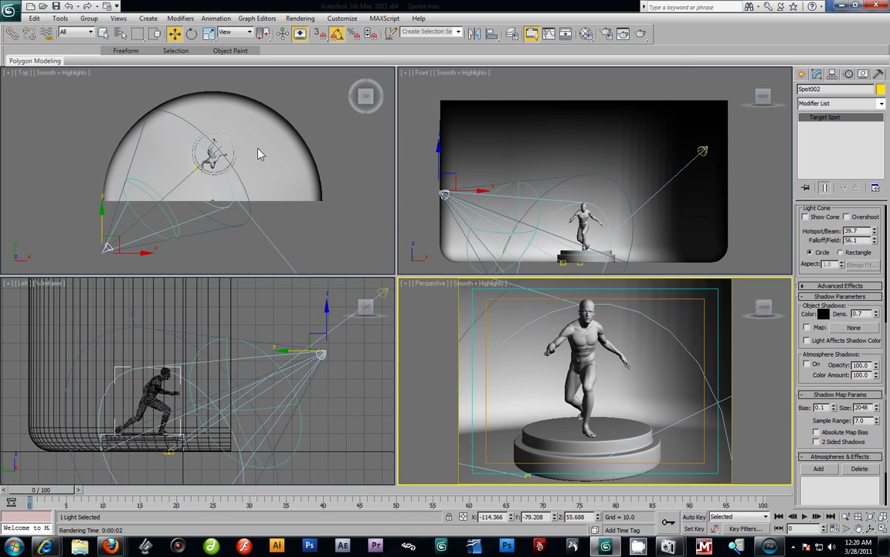
scroll(238, 175, down, 3)
scroll(263, 181, up, 3)
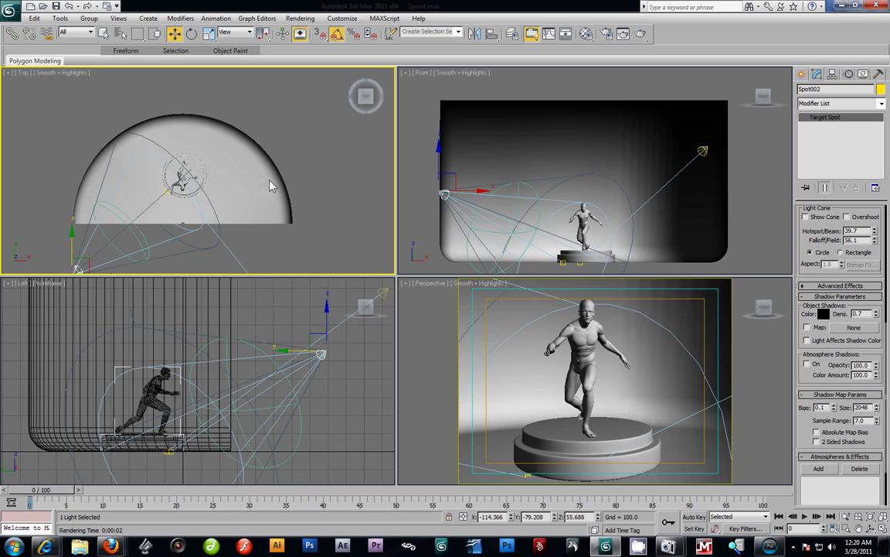
click(432, 317)
key(alt+w)
click(427, 312)
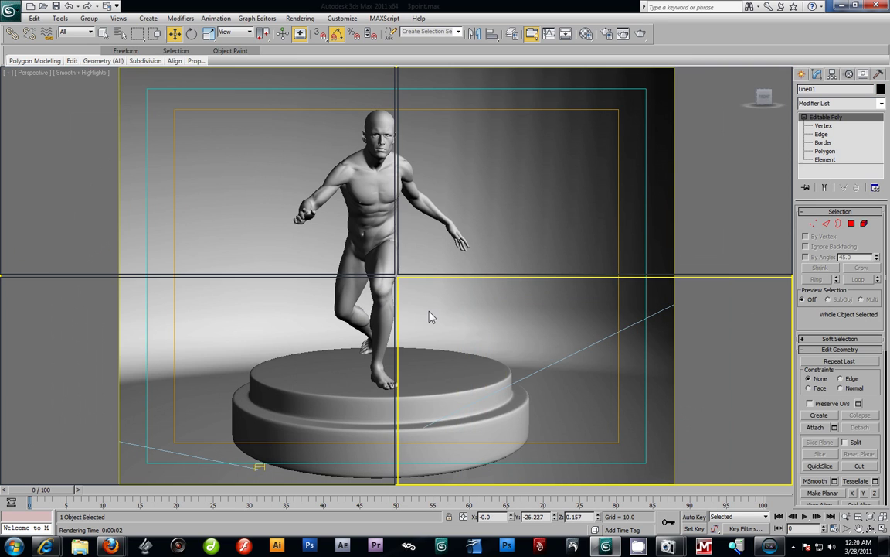
key(alt+w)
Step: Create a third target spotlight in the Top view behind the curved backdrop, at about X -112, Y 152, aimed at the figure
middle_drag(198, 169, 248, 175)
scroll(256, 197, down, 2)
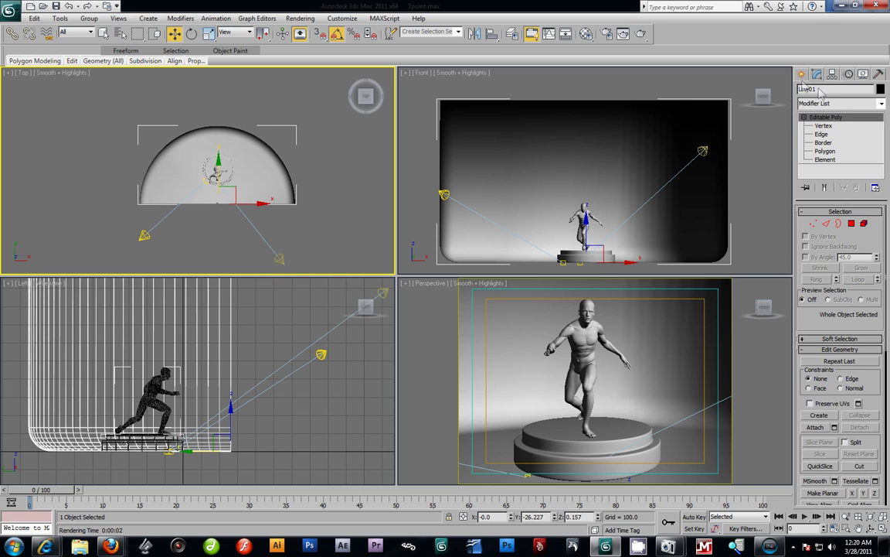
click(802, 74)
click(831, 91)
click(820, 142)
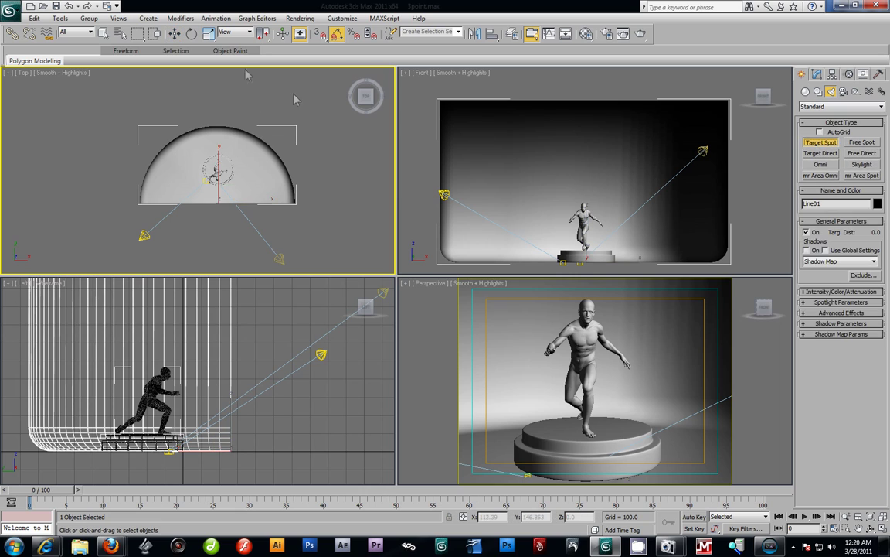
scroll(235, 153, down, 3)
scroll(236, 156, up, 1)
scroll(235, 157, up, 1)
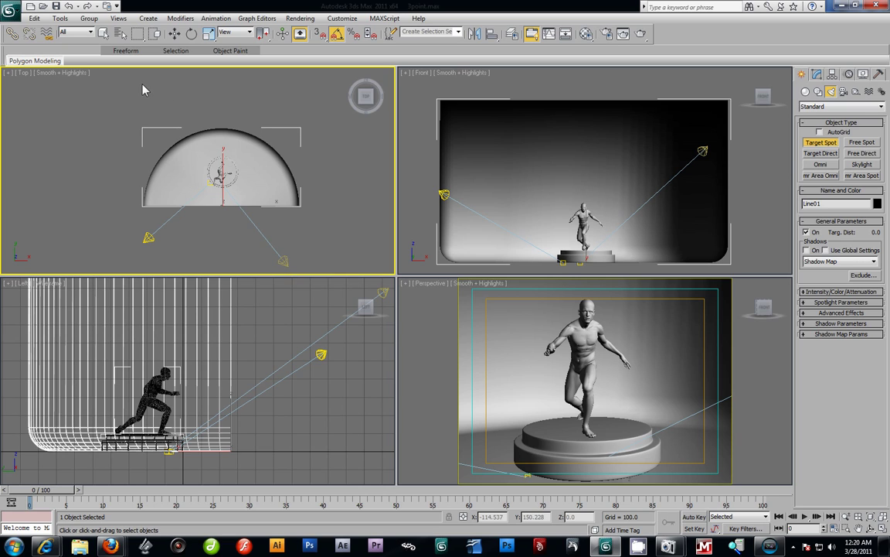
drag(148, 87, 217, 169)
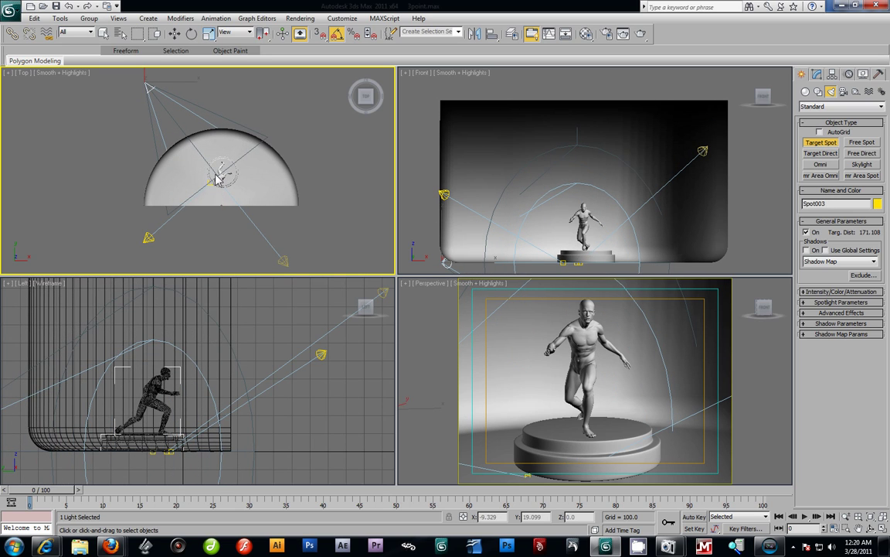
Step: Raise the third spotlight to about Z 164 and bring it forward to about Y 86 in the Left view
click(175, 34)
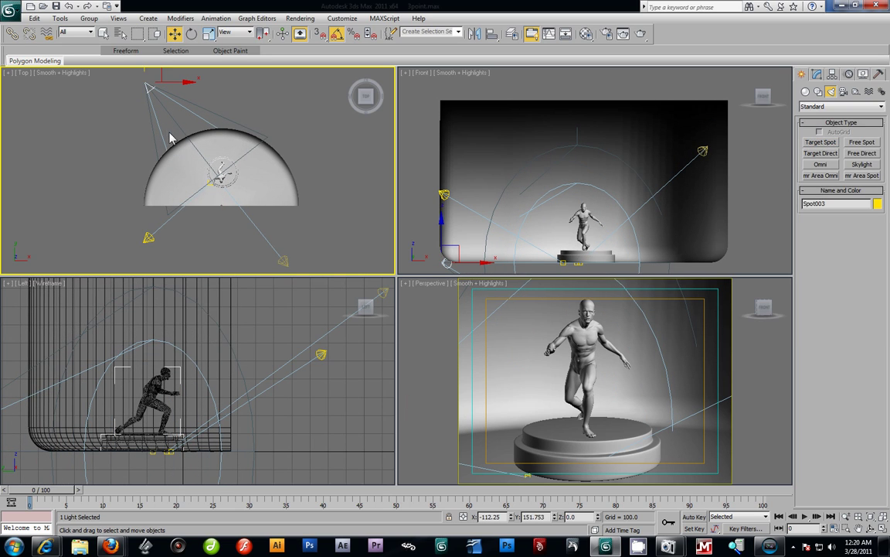
scroll(421, 147, down, 4)
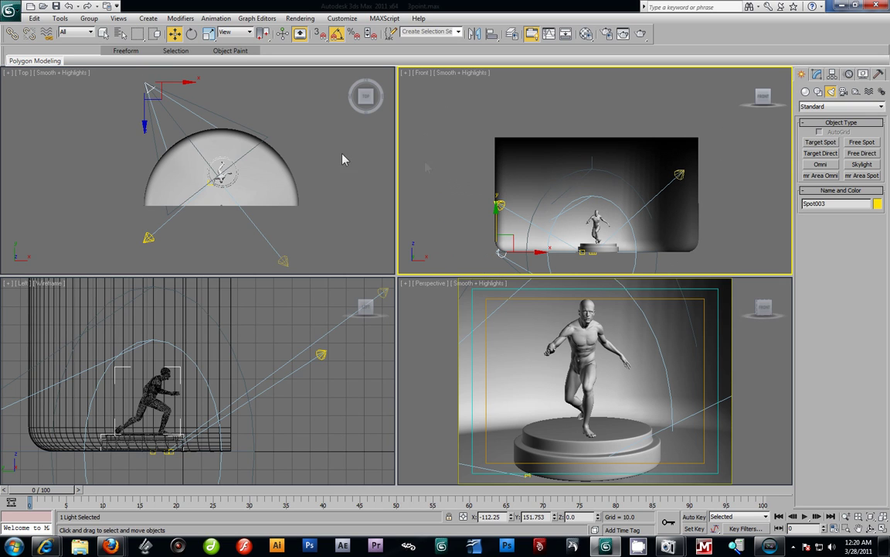
scroll(155, 302, down, 5)
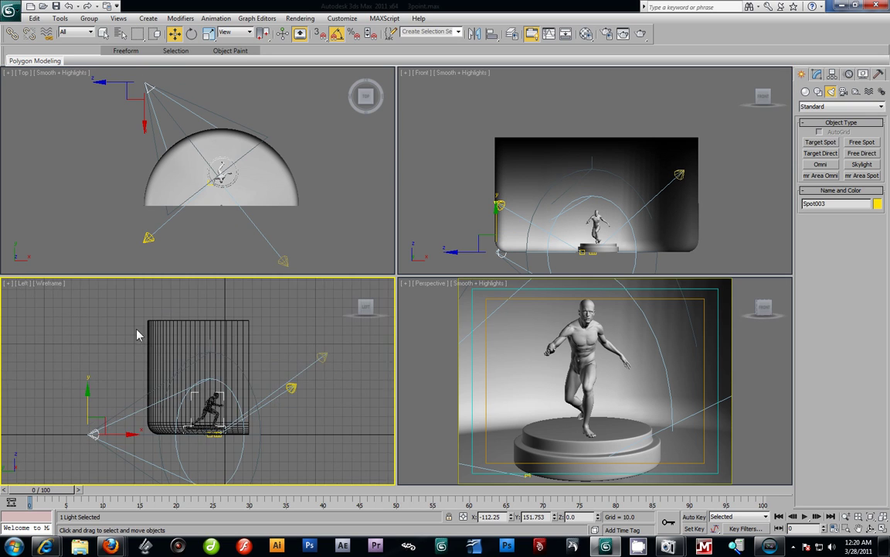
drag(106, 394, 116, 238)
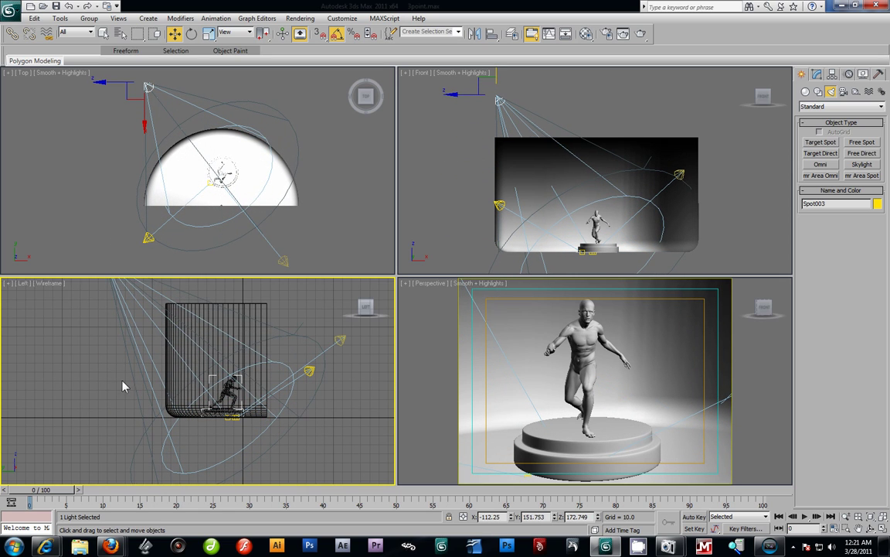
scroll(123, 404, down, 3)
drag(149, 330, 190, 332)
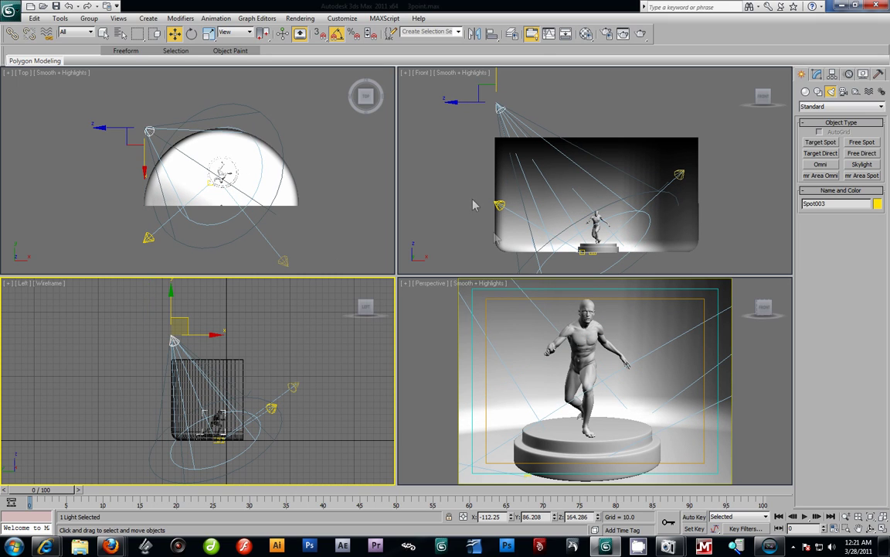
Step: Move the third spotlight to about X -61, Y 80, Z 121, inside the backdrop's upper rear edge, and check the Perspective view
middle_drag(528, 97, 517, 129)
drag(505, 128, 550, 147)
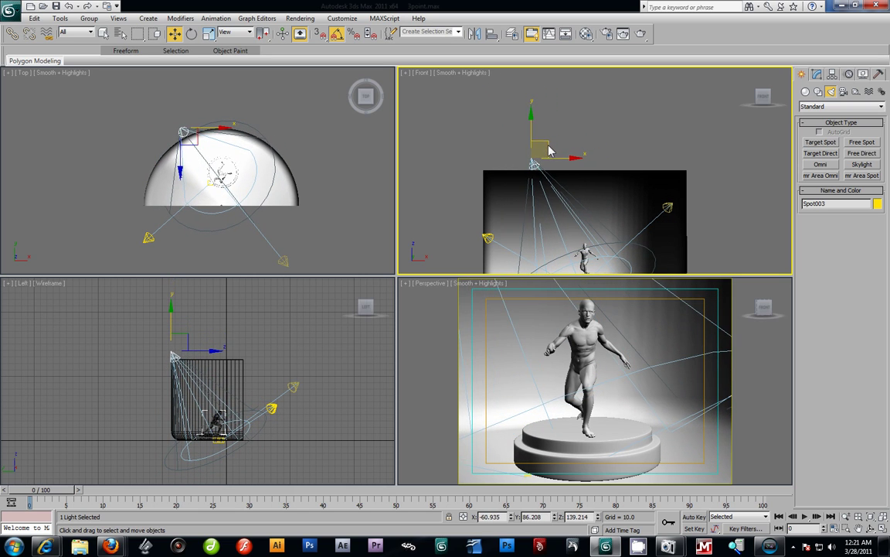
scroll(199, 382, up, 5)
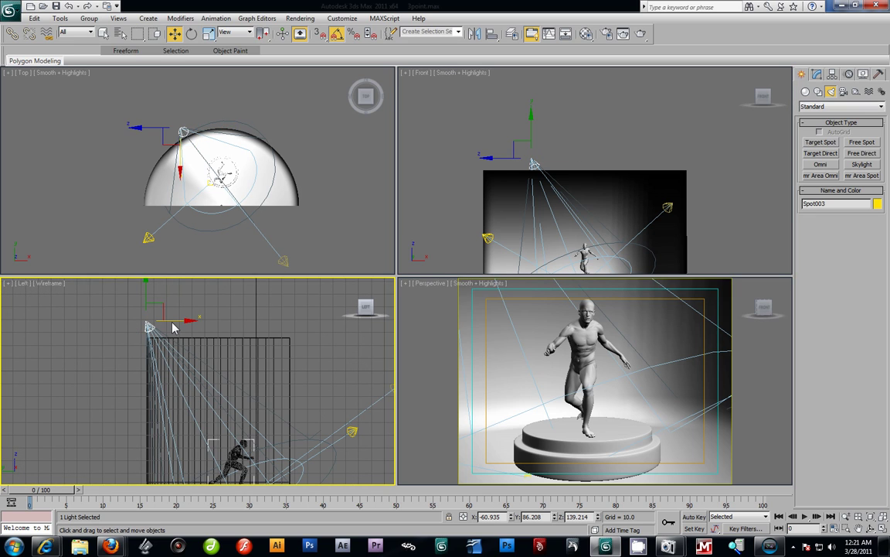
drag(175, 319, 157, 349)
click(503, 337)
key(alt+w)
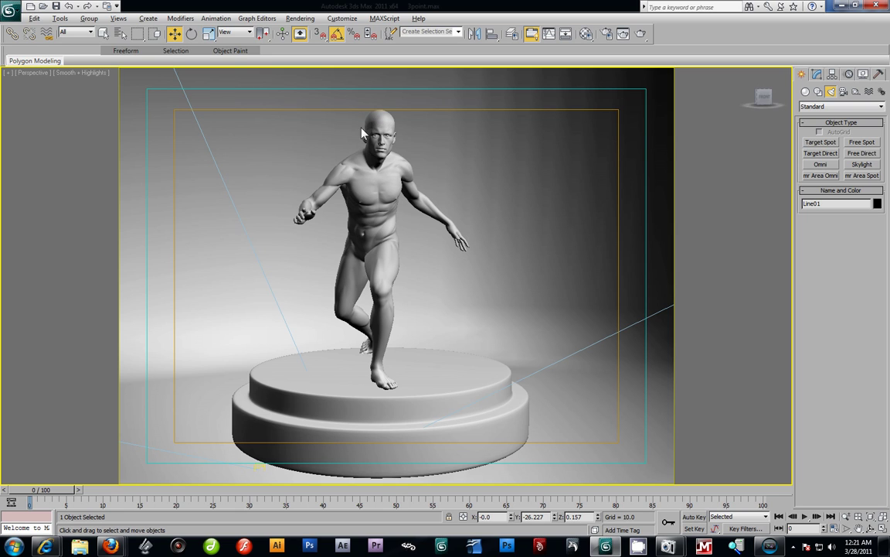
Step: Reselect the third spotlight behind the figure and set its decay type to Inverse
key(alt+w)
right_click(184, 136)
click(183, 136)
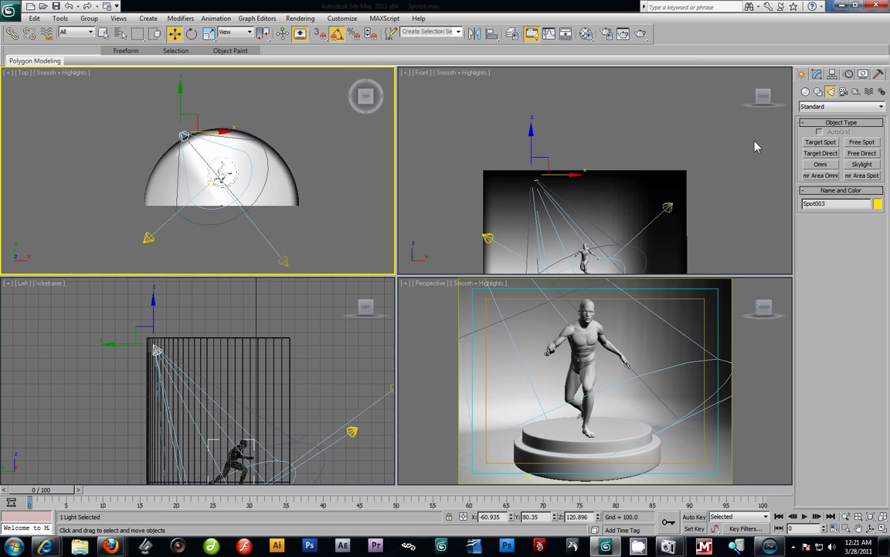
click(818, 74)
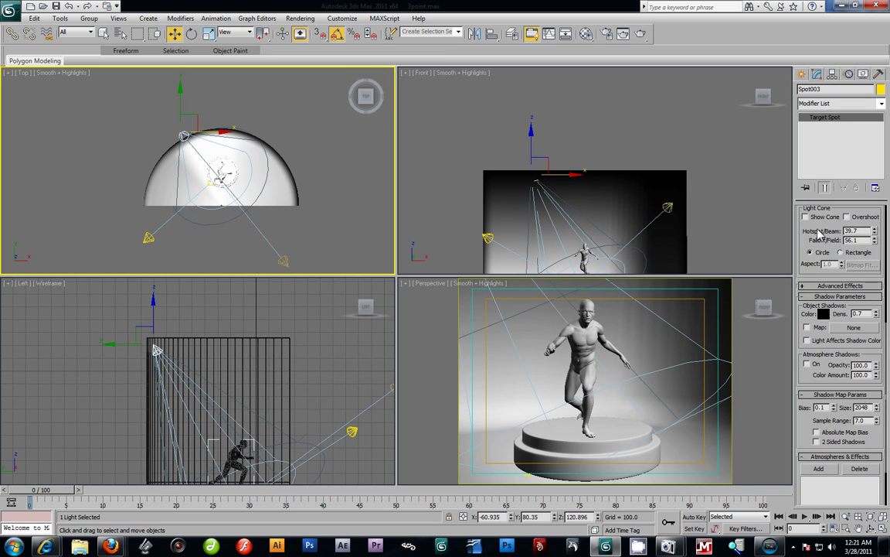
scroll(821, 264, up, 3)
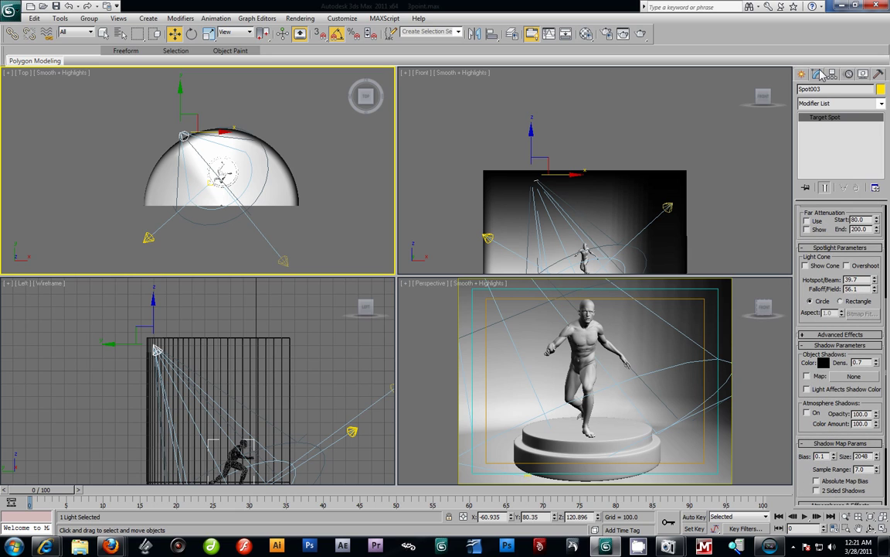
drag(835, 232, 835, 320)
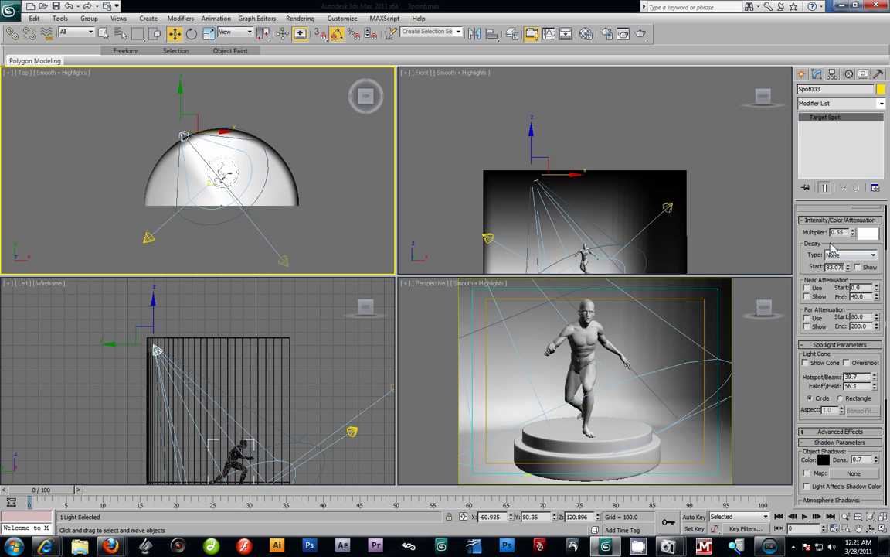
click(869, 257)
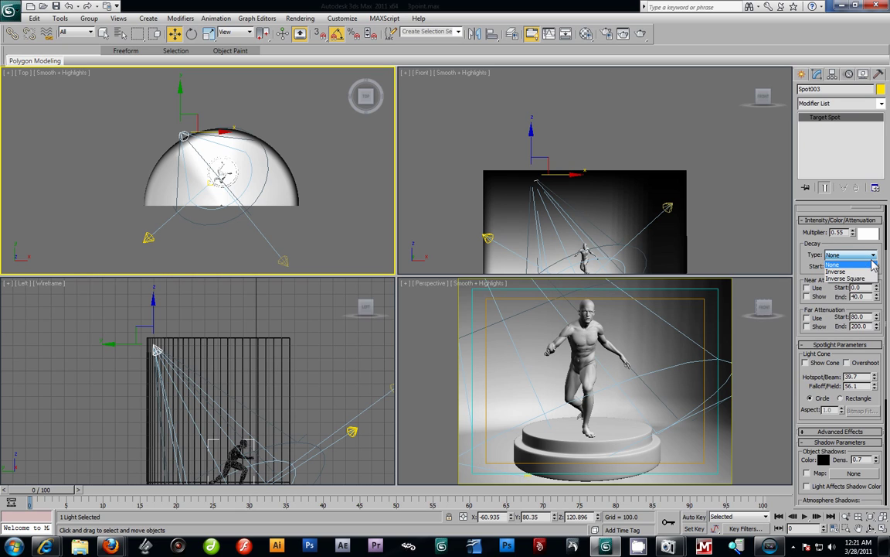
click(862, 272)
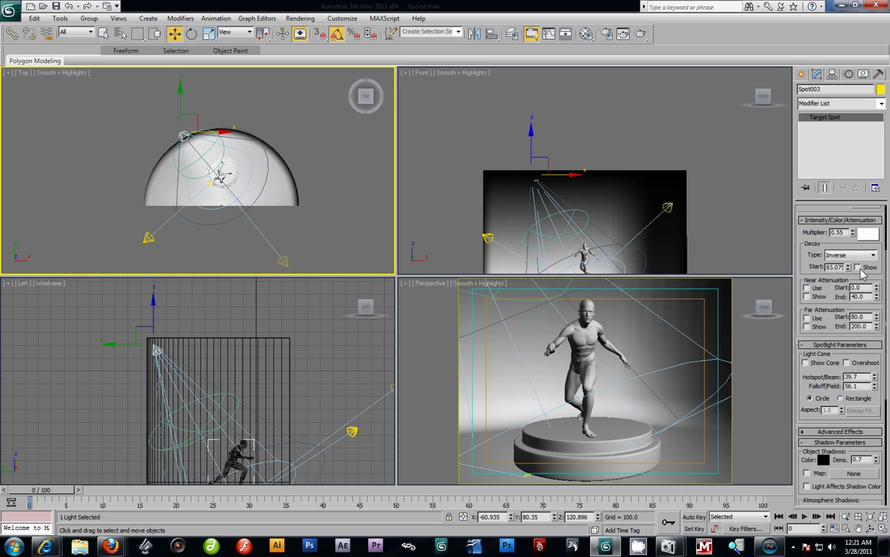
Step: Set the third spotlight's multiplier to 1.07 while judging its effect on a close-up of the figure
scroll(607, 368, up, 4)
alt+middle_drag(607, 367, 550, 368)
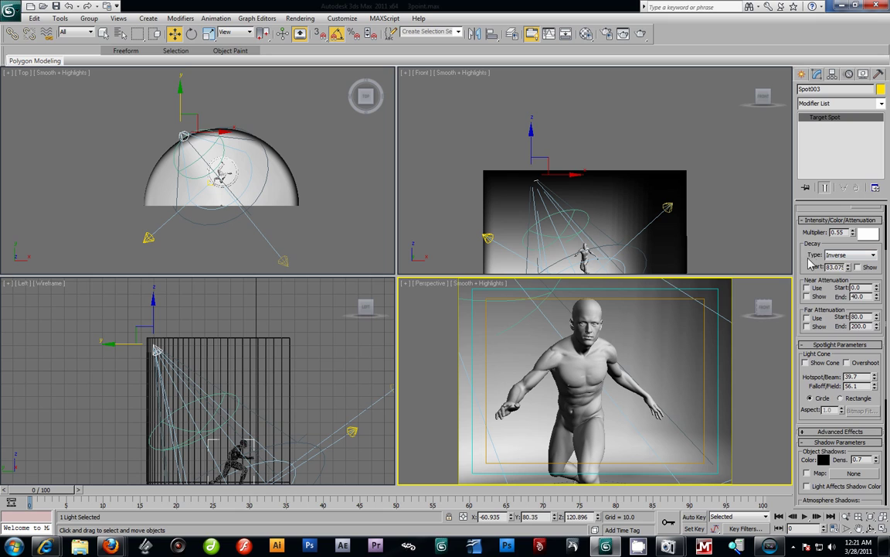
scroll(807, 257, up, 2)
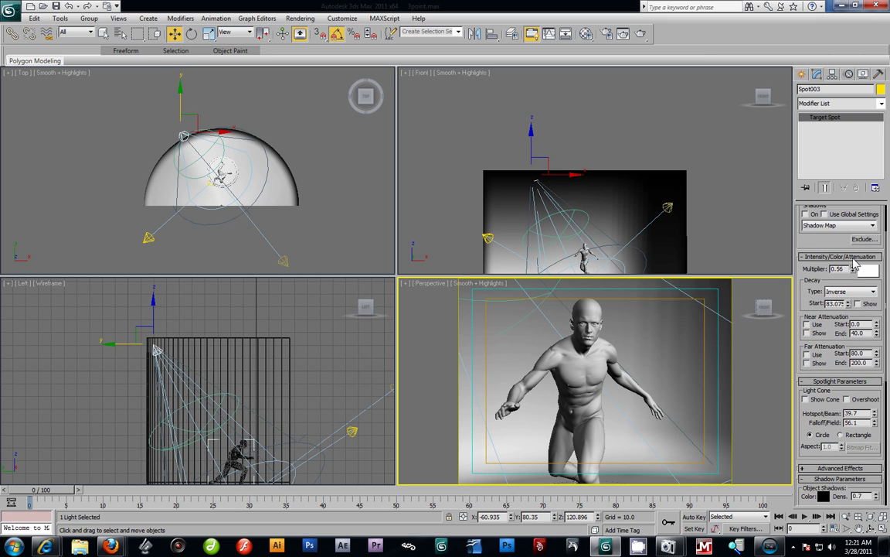
drag(853, 268, 855, 248)
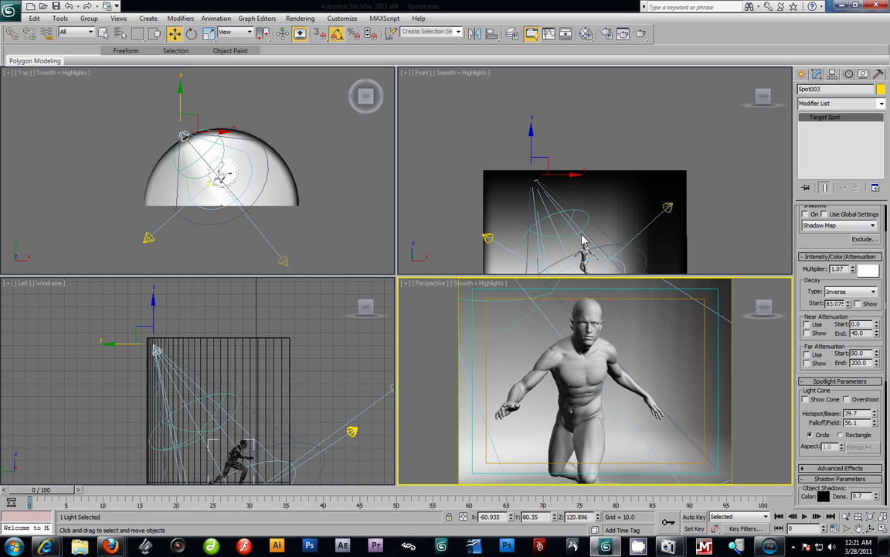
Step: Render the close-up Perspective view of the figure to check the three-light setup
click(620, 344)
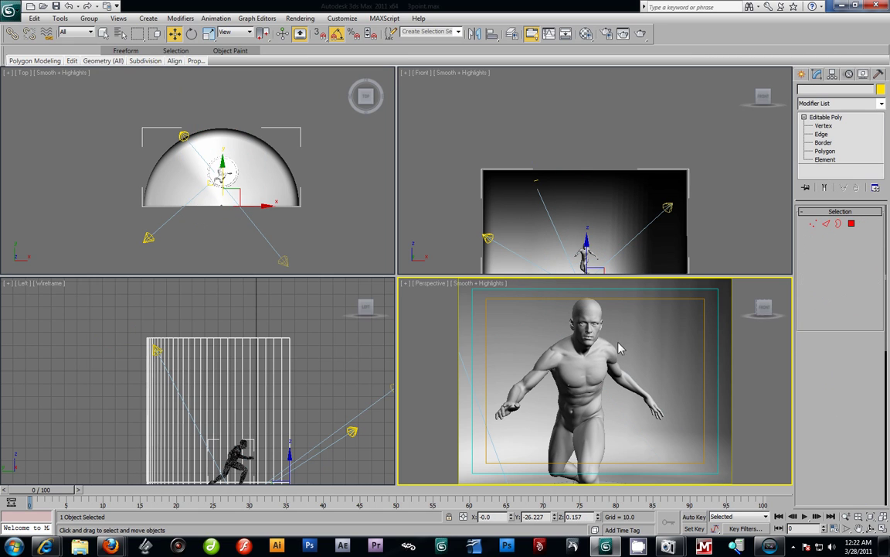
key(alt+w)
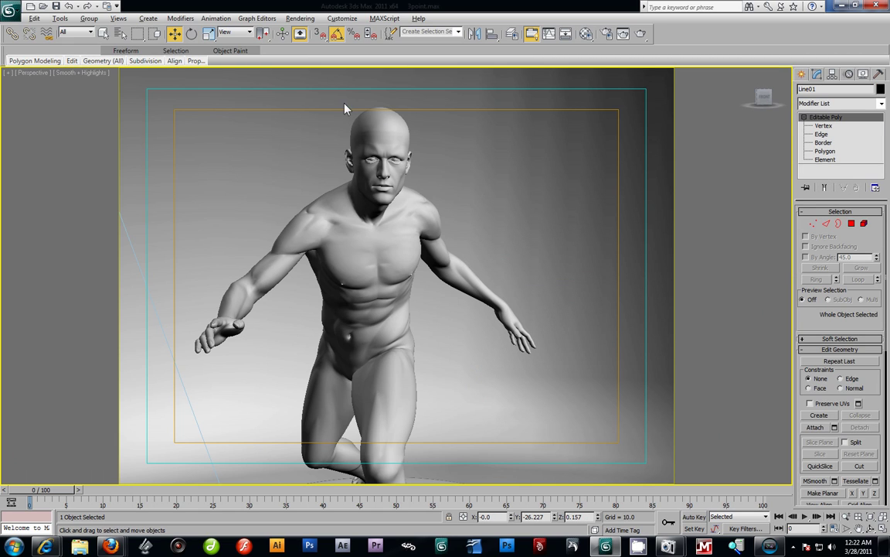
click(642, 34)
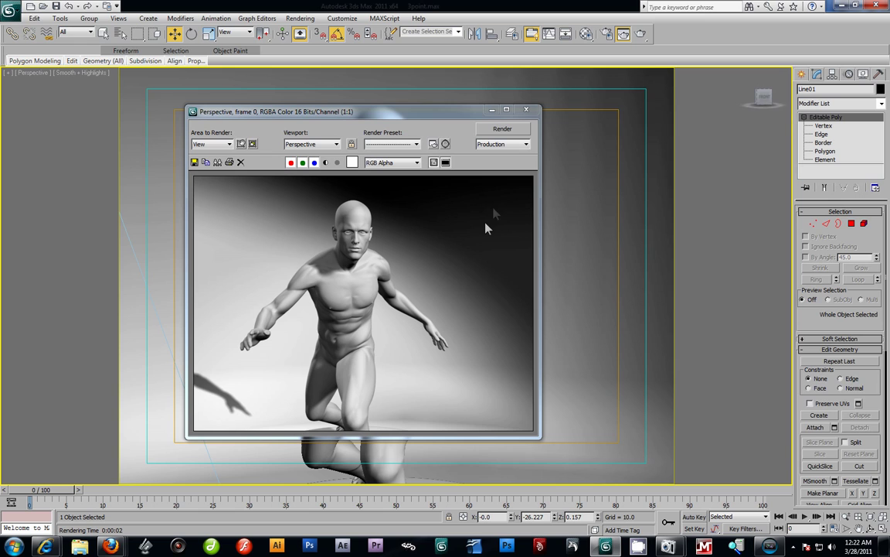
Step: Close the render and review the three spotlights' placement in the four-view layout, selecting the back and fill lights in the Left view
key(alt+w)
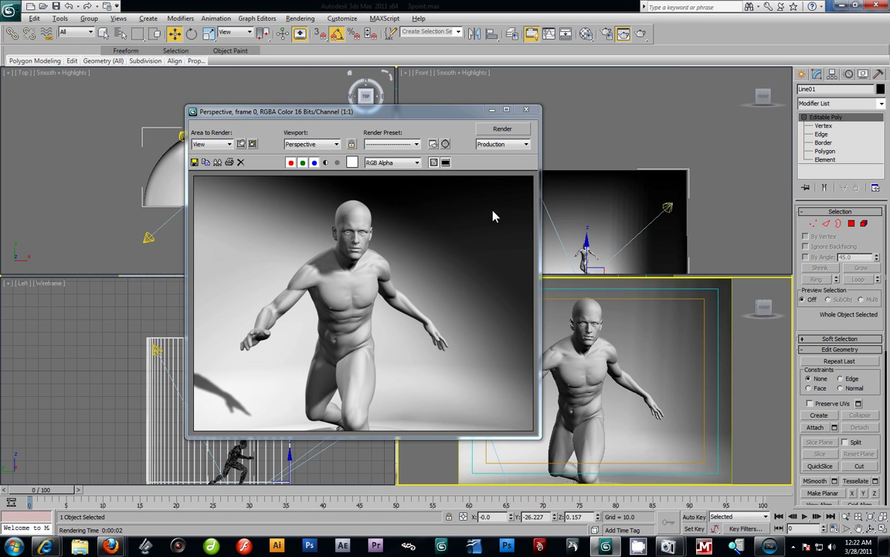
click(524, 112)
scroll(240, 360, down, 3)
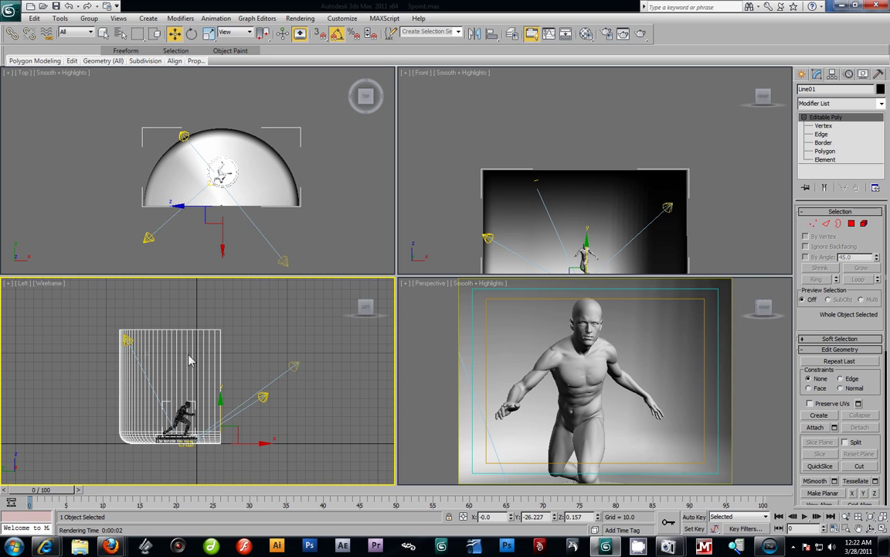
click(126, 341)
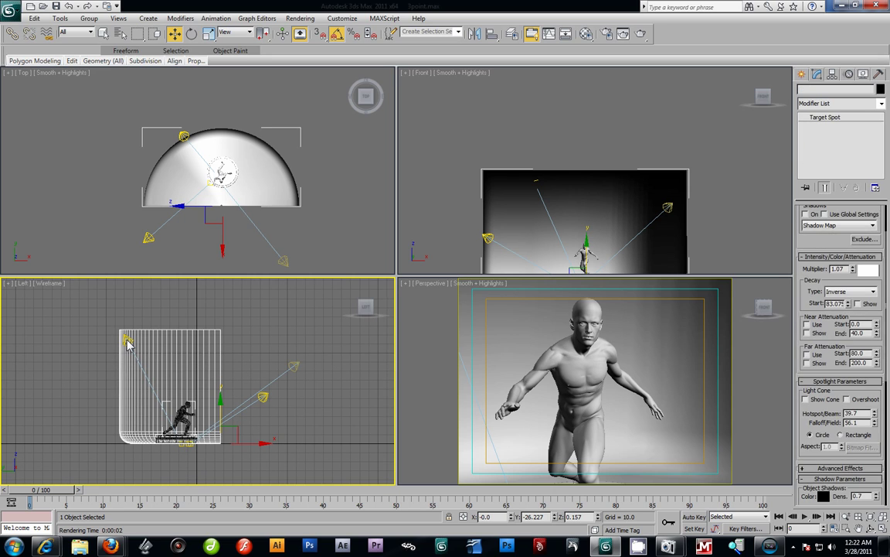
click(293, 367)
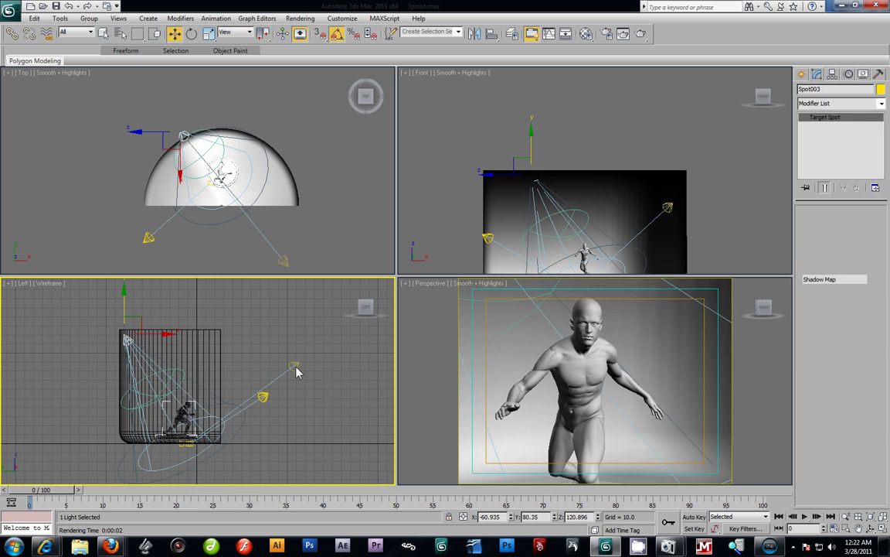
click(264, 397)
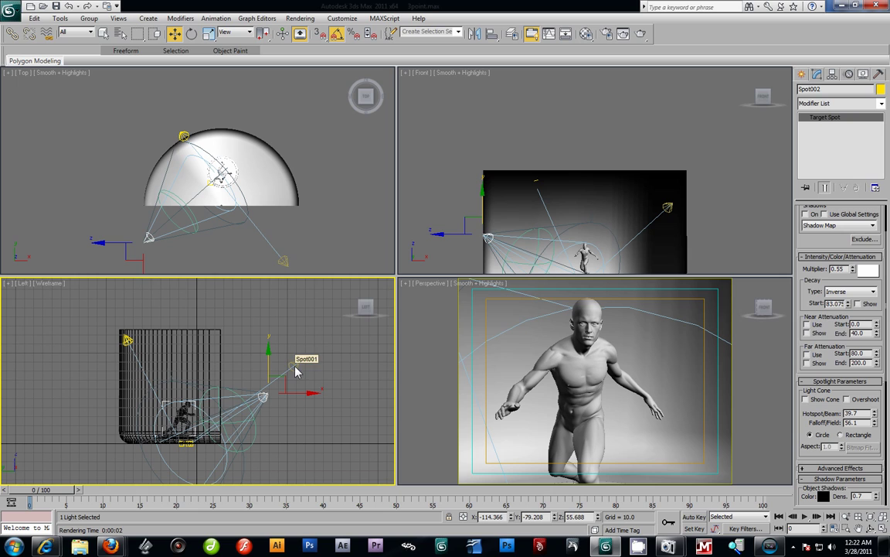
right_click(317, 231)
click(317, 230)
click(416, 315)
click(416, 314)
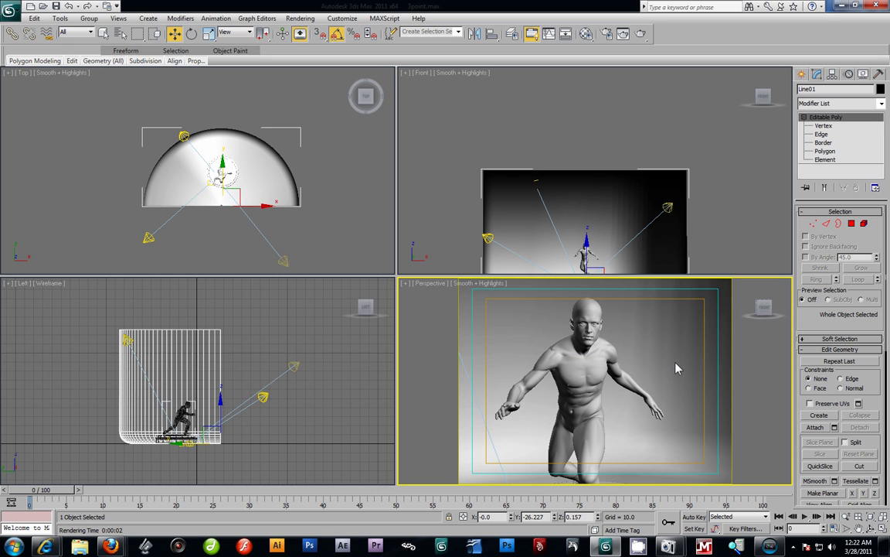
key(alt+w)
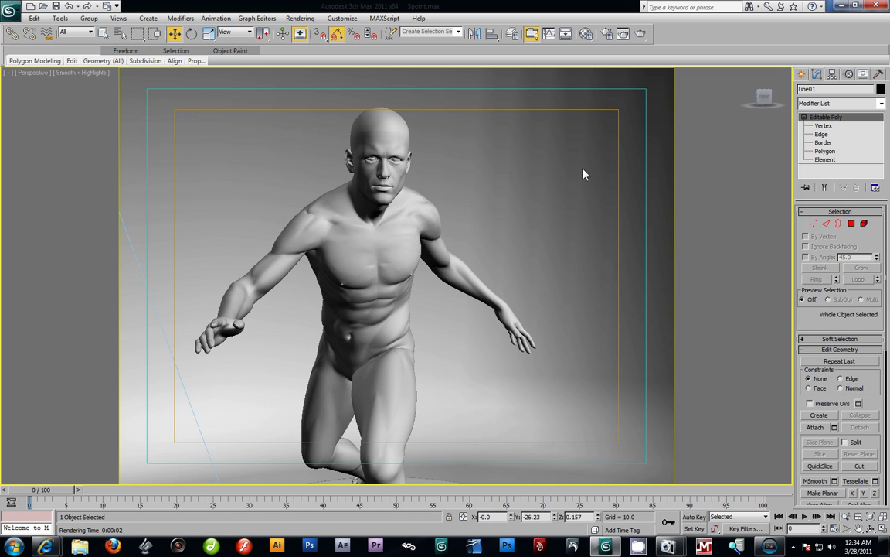
Step: Rename the three spotlights Key Light, Fill Light and Back Light according to their roles around the figure
key(alt+w)
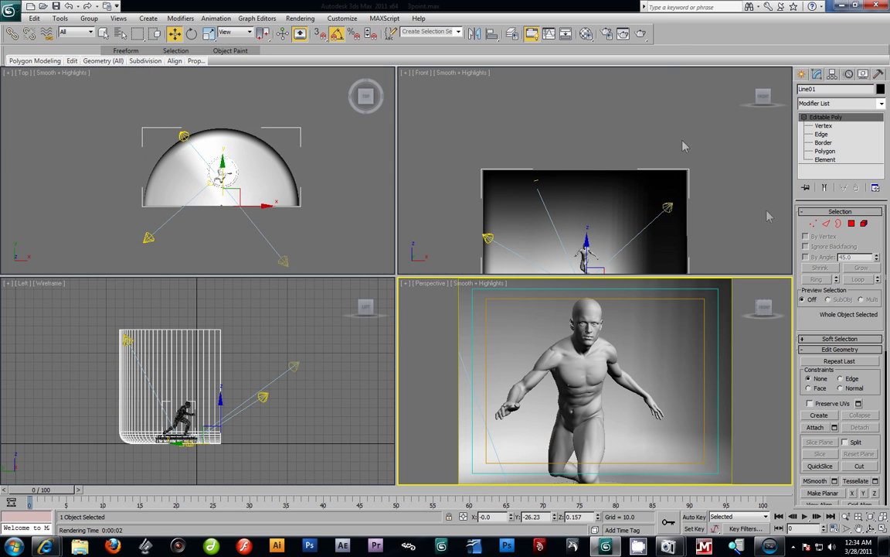
click(284, 260)
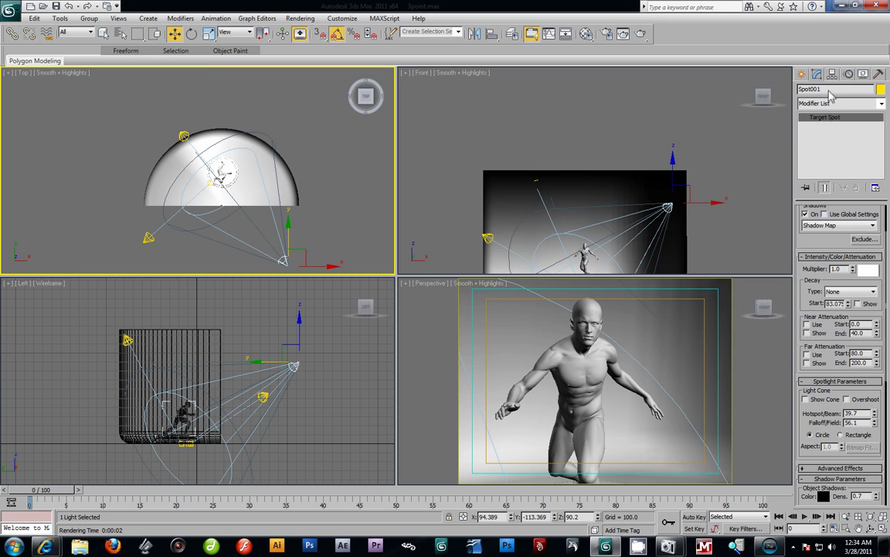
text(Key Light)
click(148, 241)
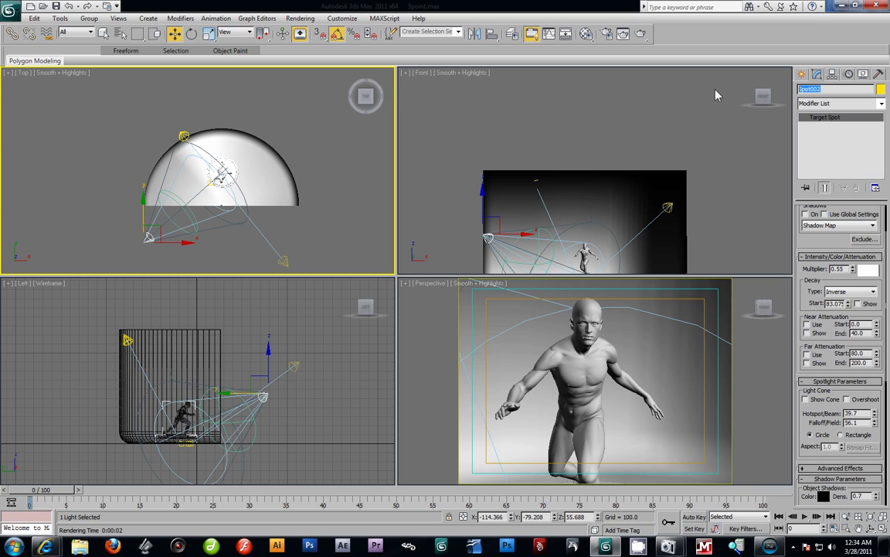
text(Fill Light)
click(184, 136)
click(184, 137)
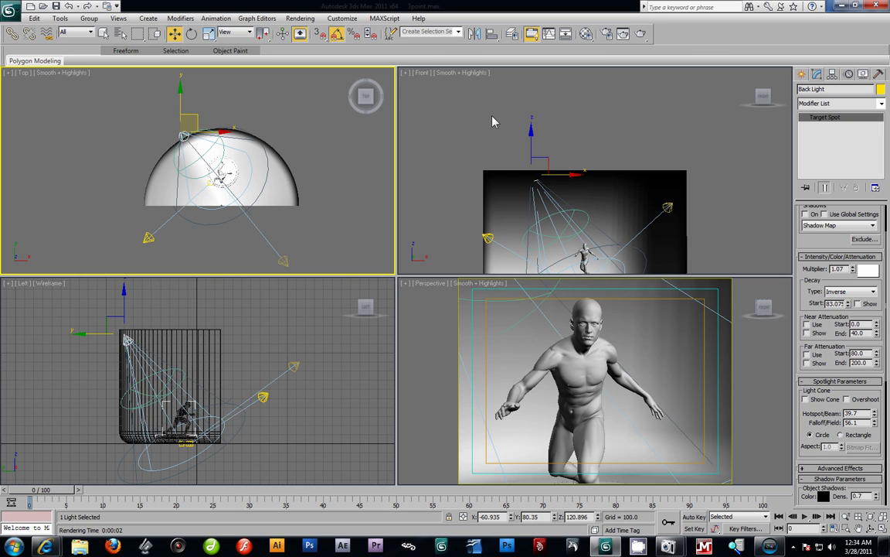
Step: Activate the Perspective view of the figure with the backdrop selected, and show it maximized
click(766, 455)
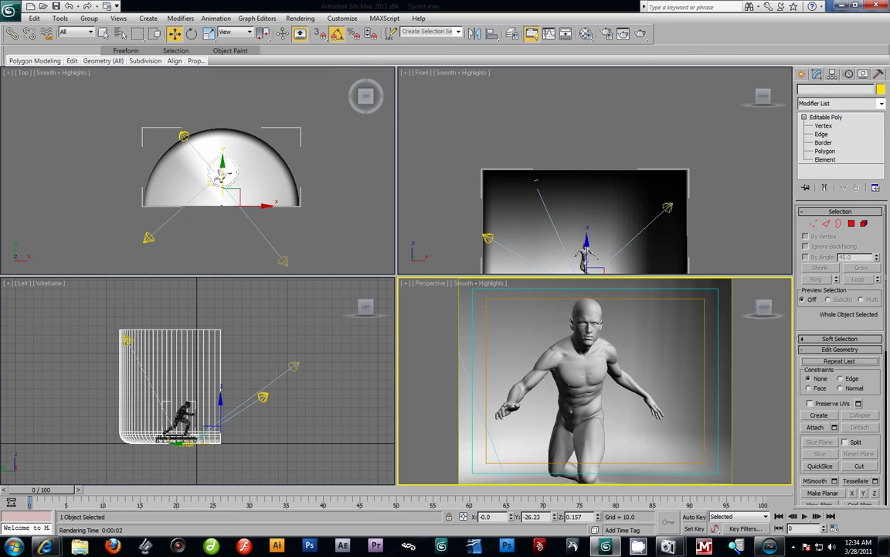
key(alt+w)
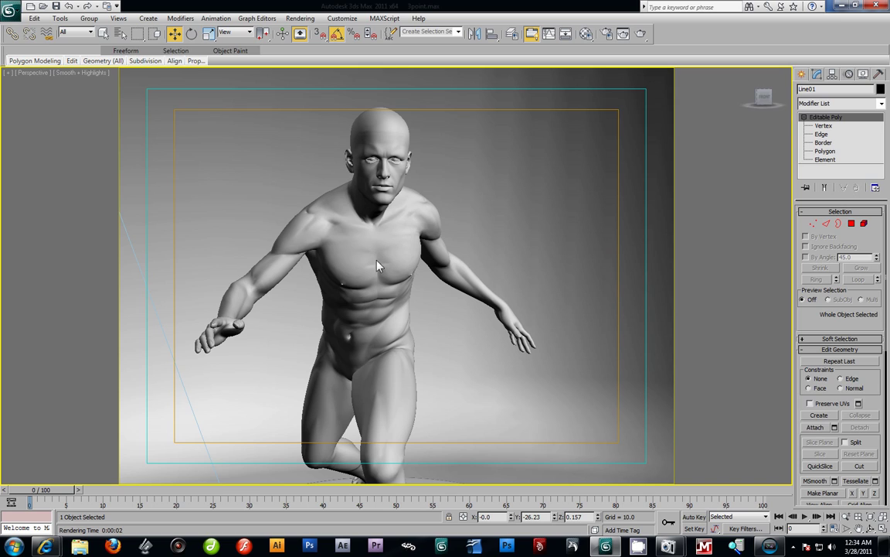
key(alt+w)
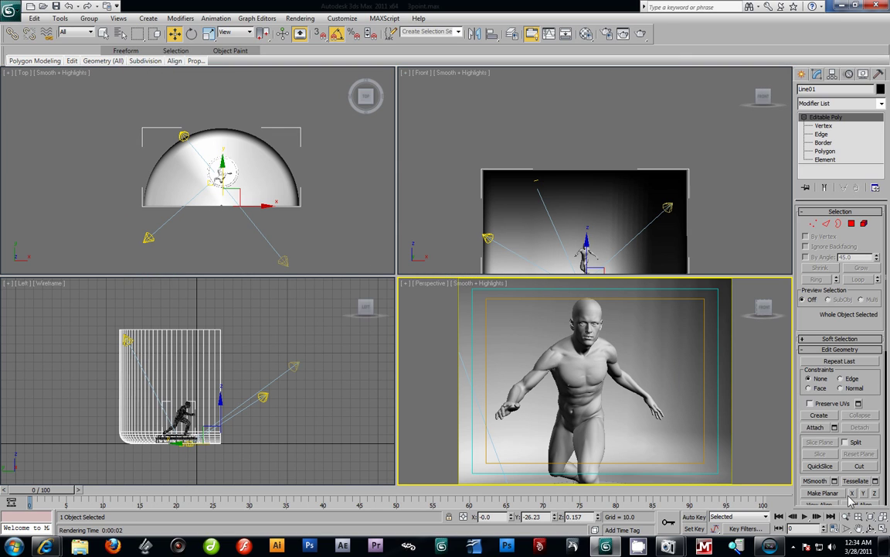
click(883, 528)
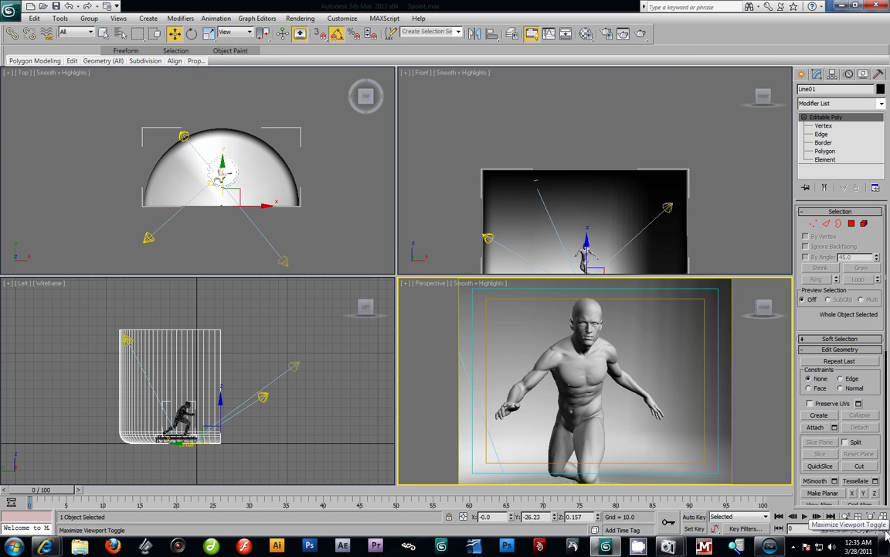
click(885, 530)
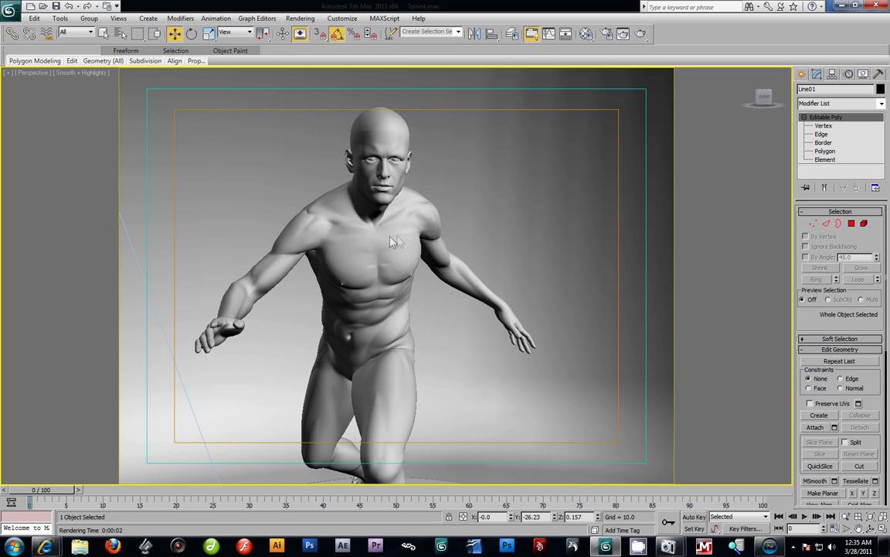
Step: Open the Light Lister and an ActiveShade render of the Perspective view, and arrange the two windows side by side
click(59, 18)
click(82, 153)
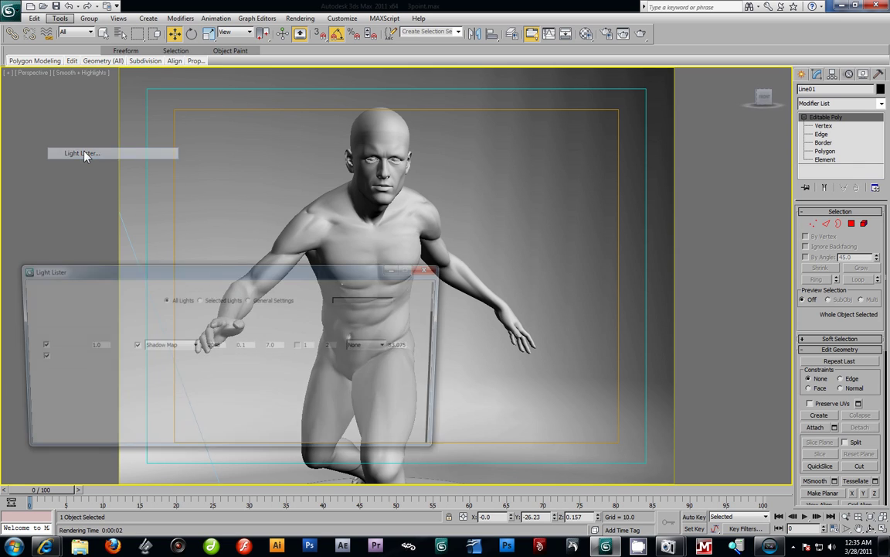
drag(286, 277, 700, 164)
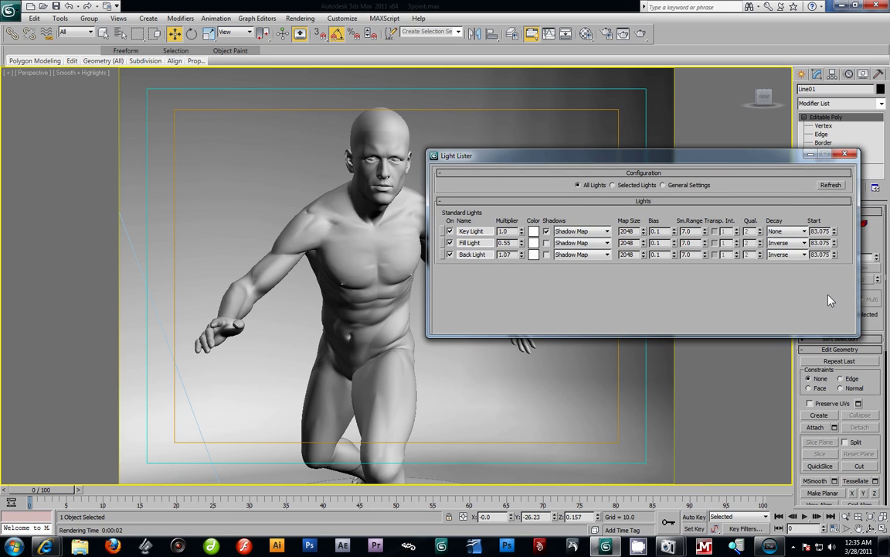
drag(508, 159, 506, 129)
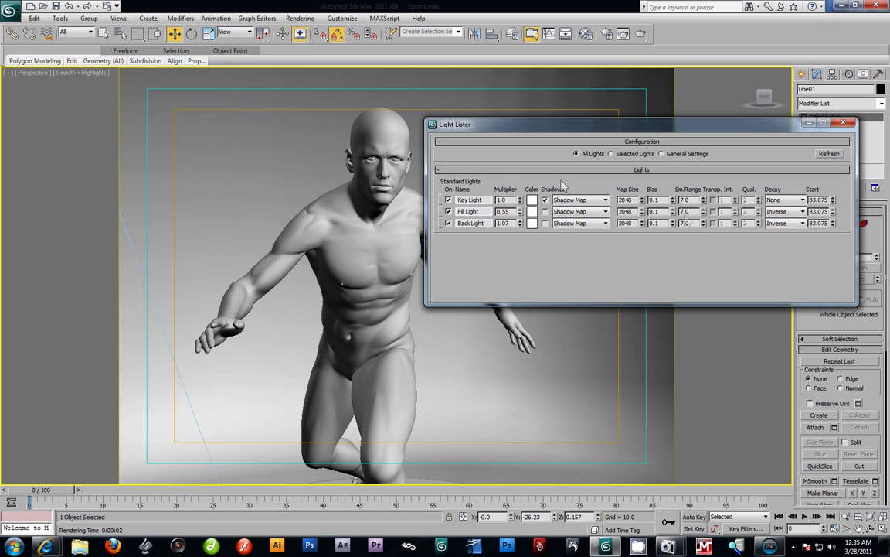
drag(573, 130, 588, 124)
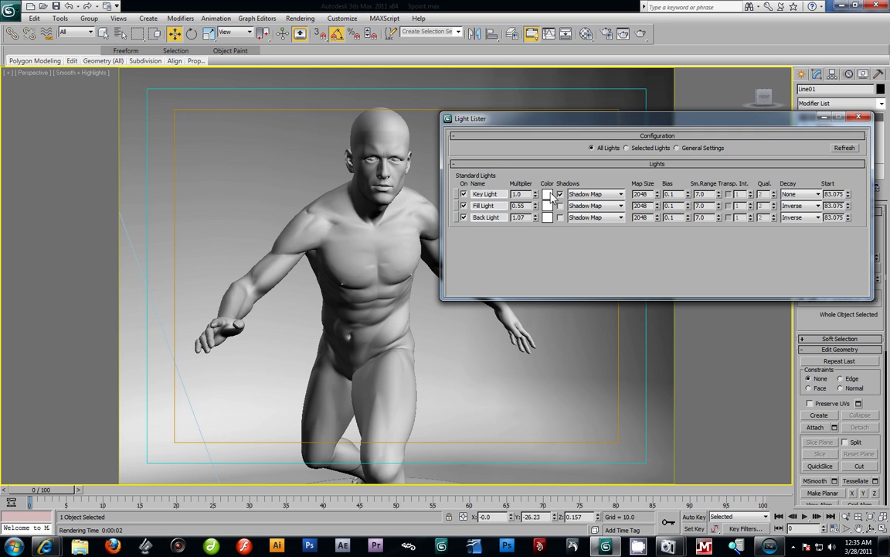
drag(584, 123, 581, 112)
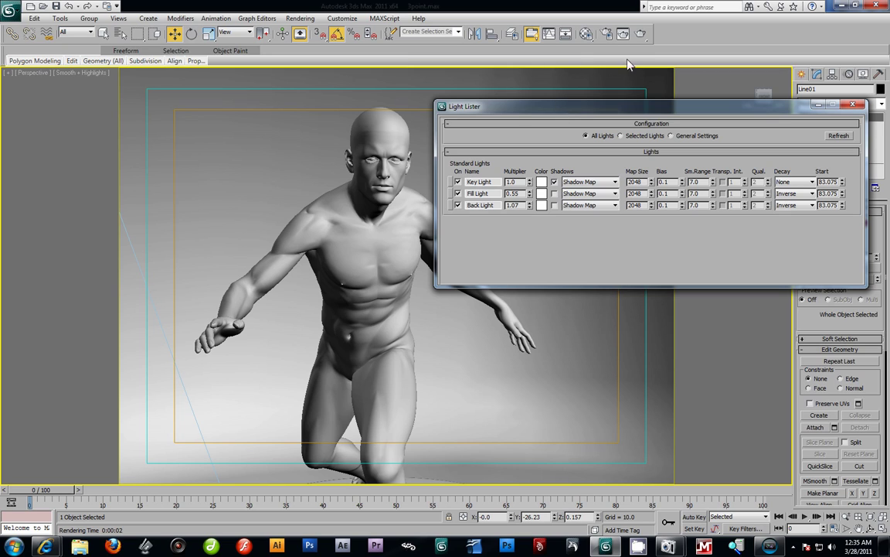
drag(640, 36, 638, 86)
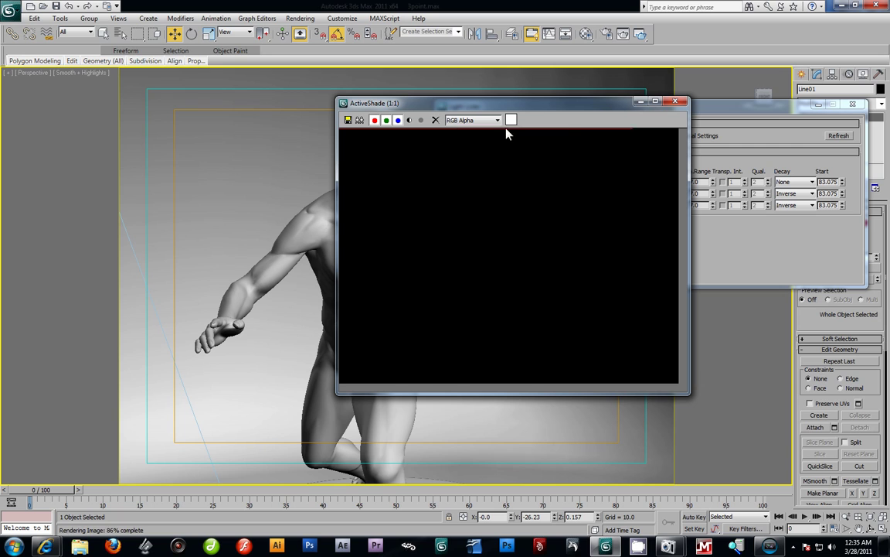
drag(592, 108, 302, 76)
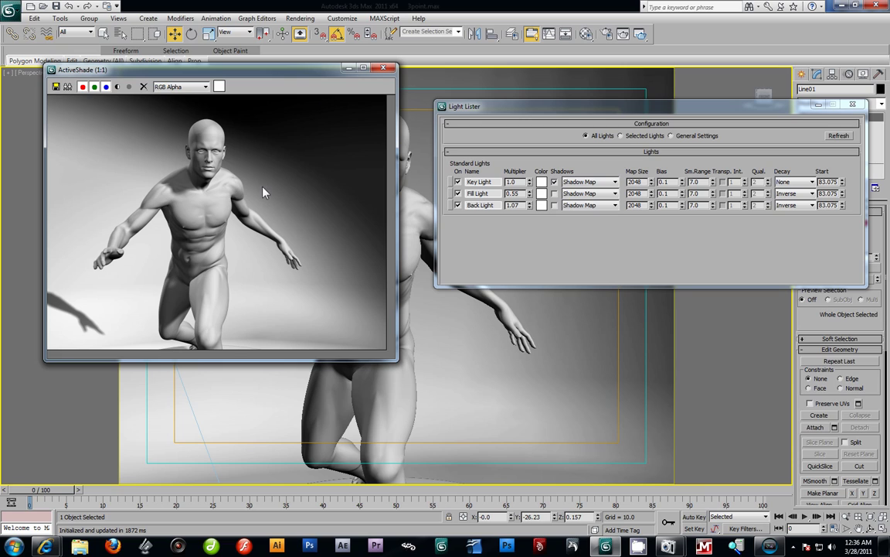
Step: Set the Key Light's color to light blue, RGB 164, 218, 255, in the Light Lister
click(542, 184)
drag(355, 48, 658, 260)
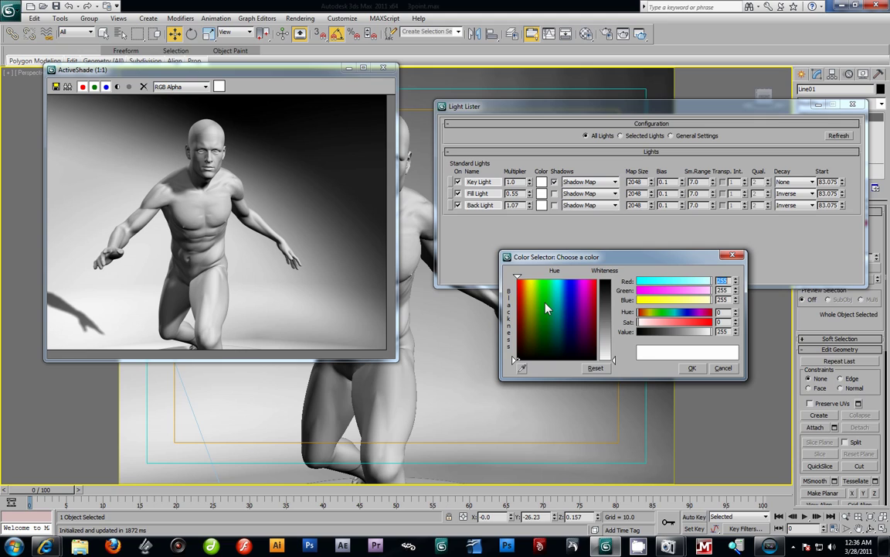
drag(564, 299, 563, 285)
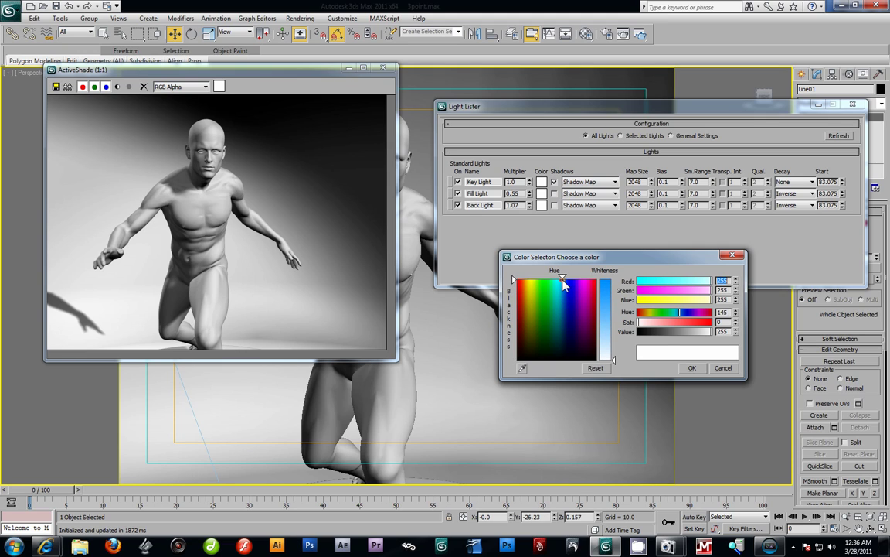
click(617, 338)
drag(616, 333, 616, 330)
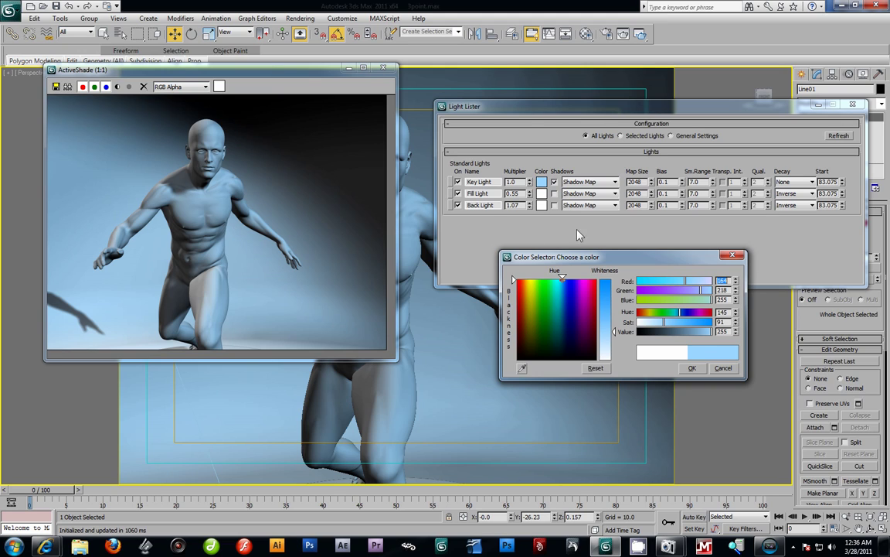
click(694, 368)
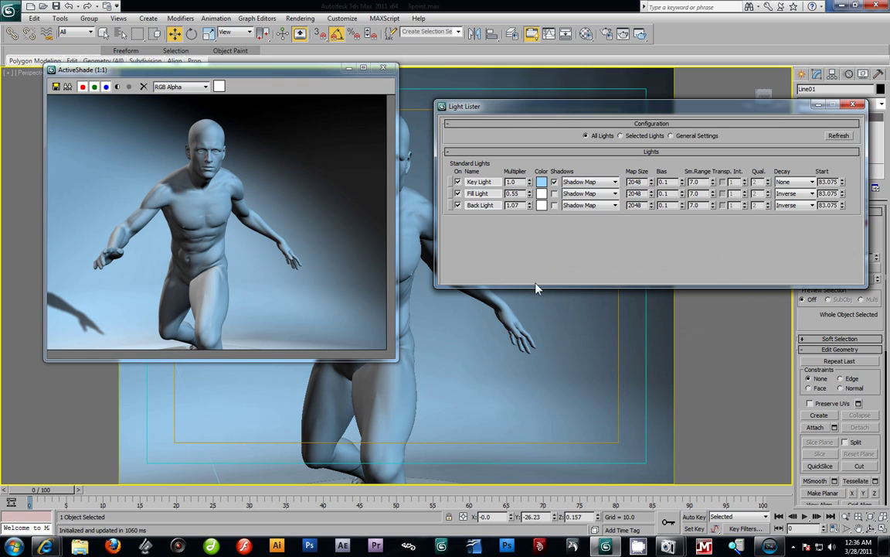
Step: Tint the Fill Light a very pale blue-green with hue 114 in the Light Lister
click(541, 205)
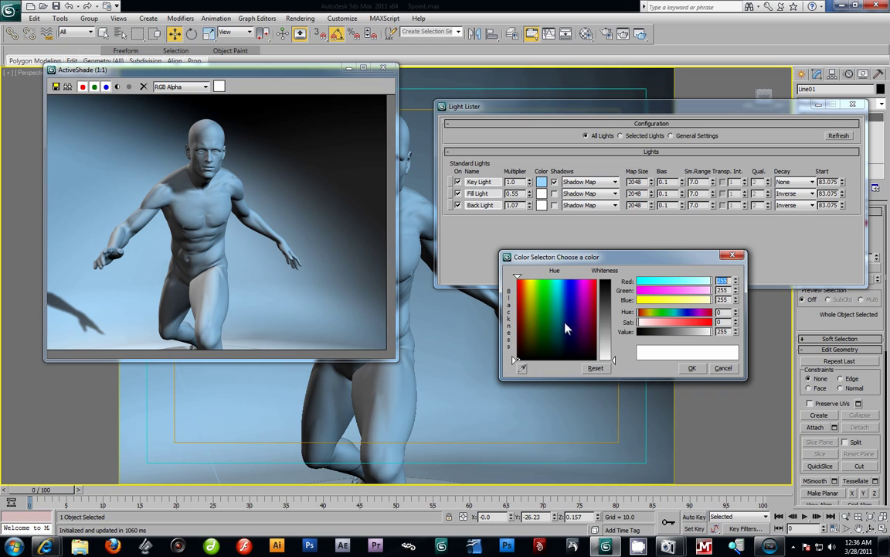
drag(563, 300, 553, 284)
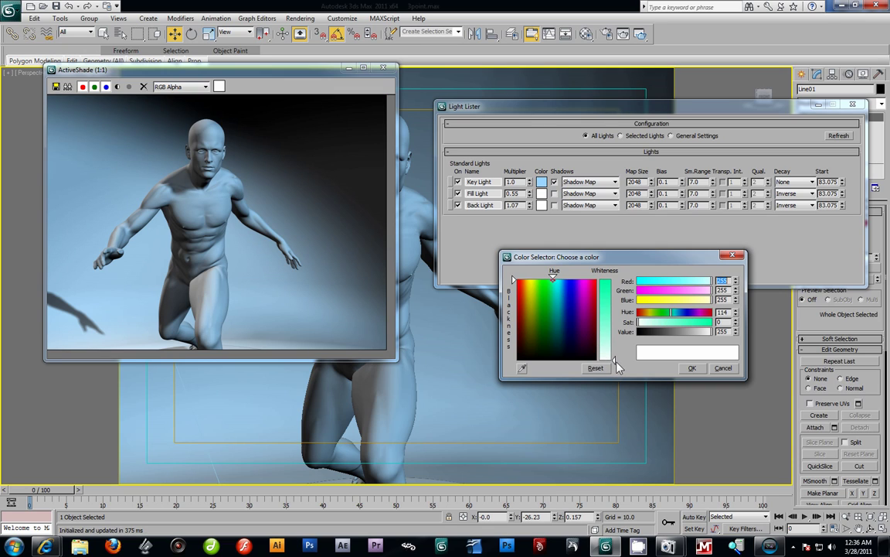
drag(616, 360, 612, 344)
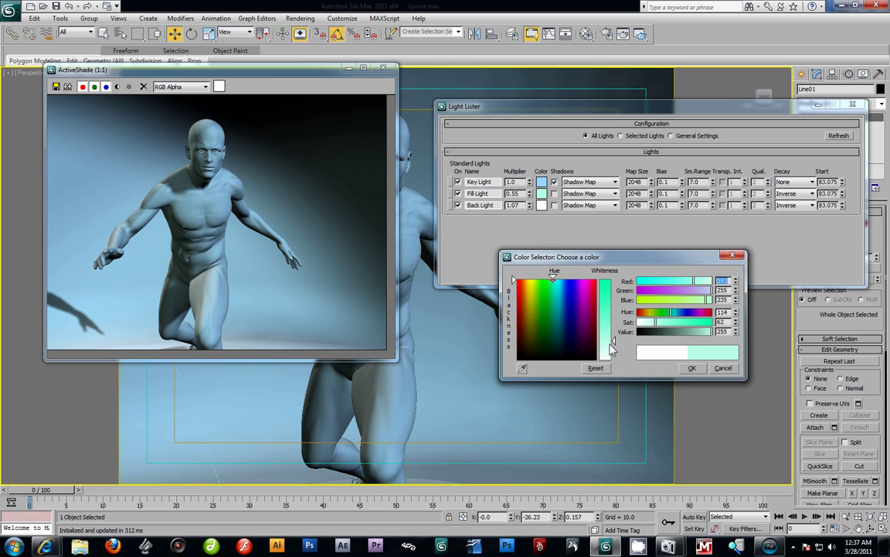
drag(612, 349, 616, 353)
click(692, 368)
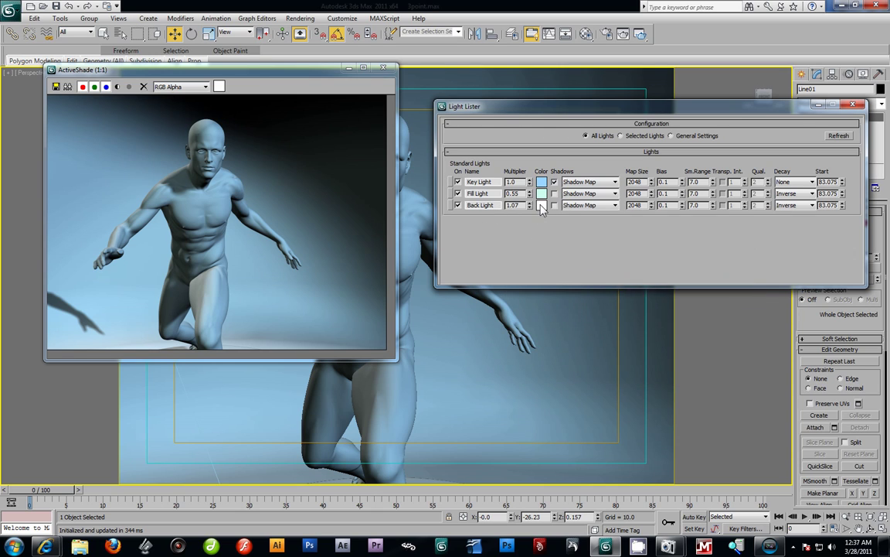
Step: Set the Back Light's color to bright green, RGB 96, 255, 115, in the Light Lister
click(541, 204)
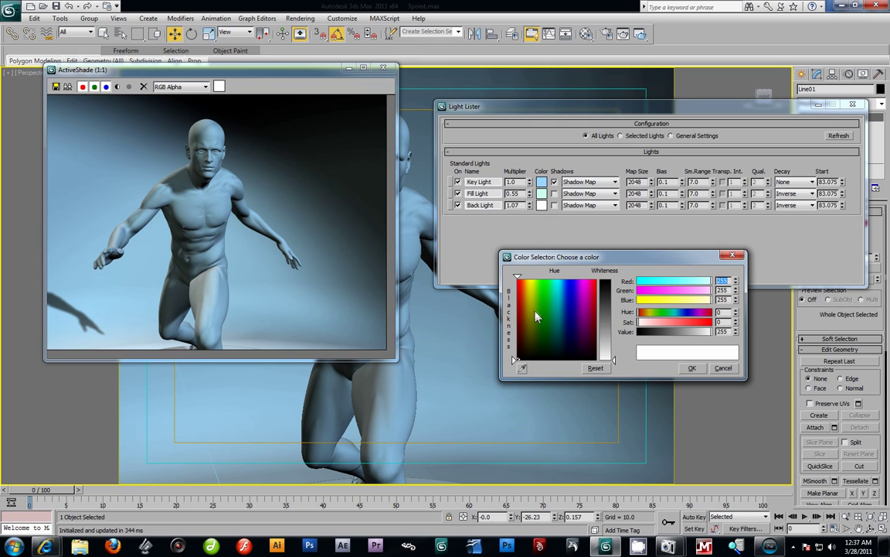
click(546, 283)
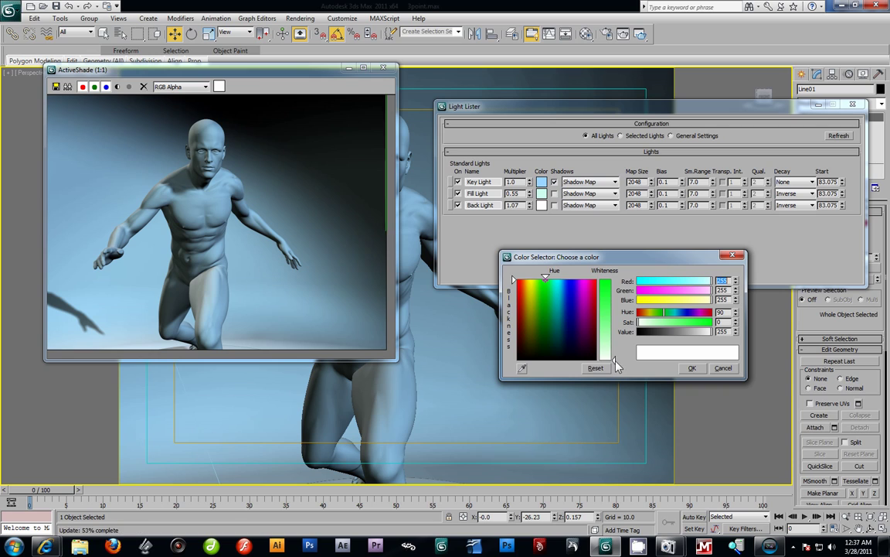
drag(613, 358, 608, 310)
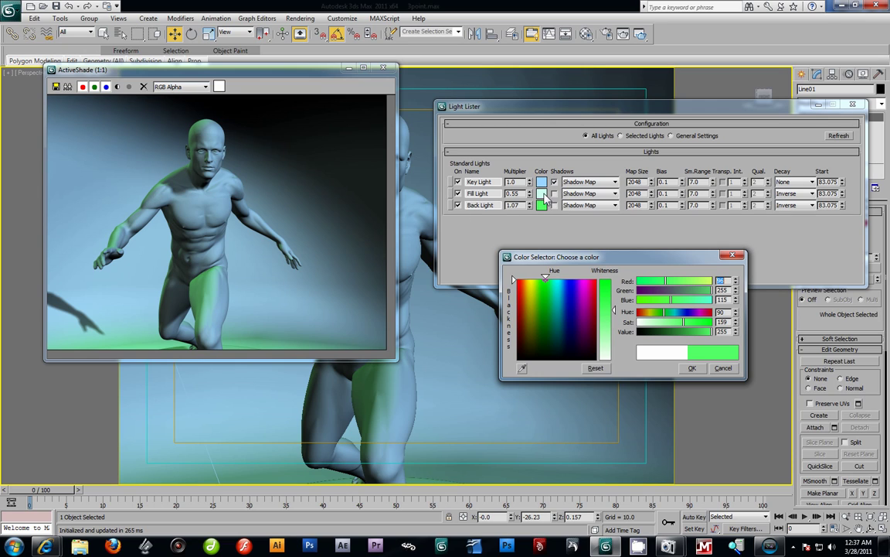
key(Return)
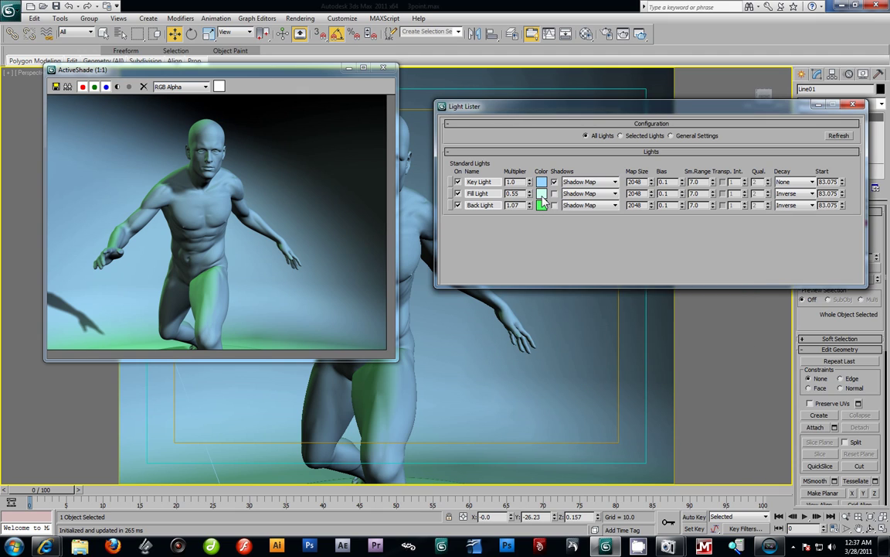
Step: Set the Fill Light's color to medium blue, RGB 129, 179, 255, in the Light Lister
click(541, 193)
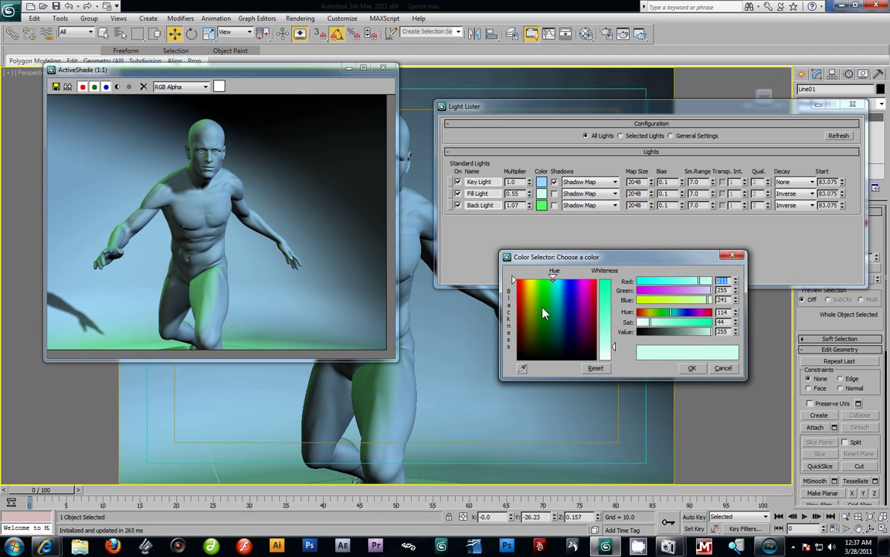
click(566, 286)
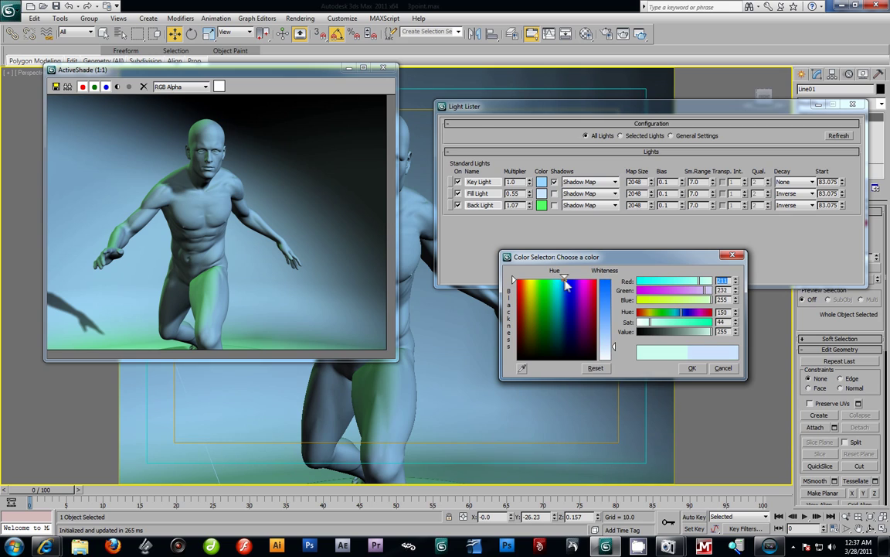
drag(616, 352, 616, 324)
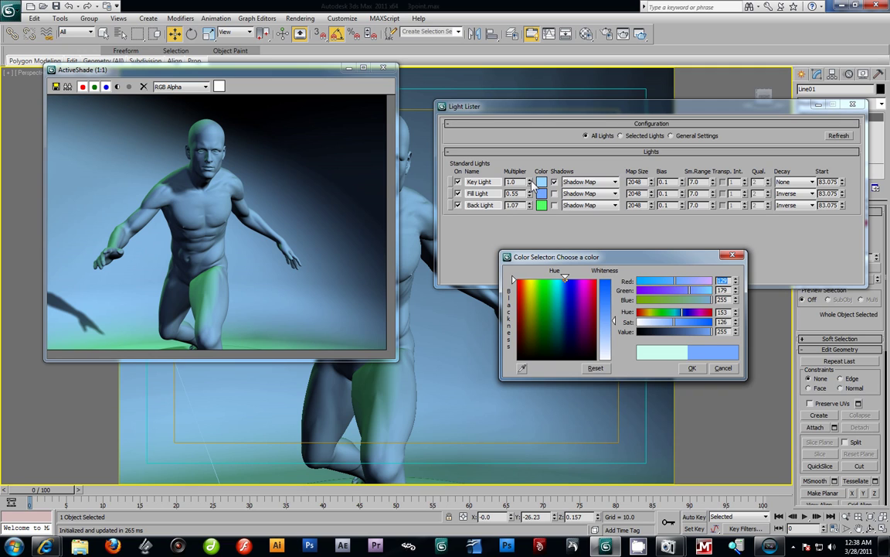
click(693, 369)
Step: Try a multiplier of 1.5 on the Key Light and set it back to 1.0
text(1.5)
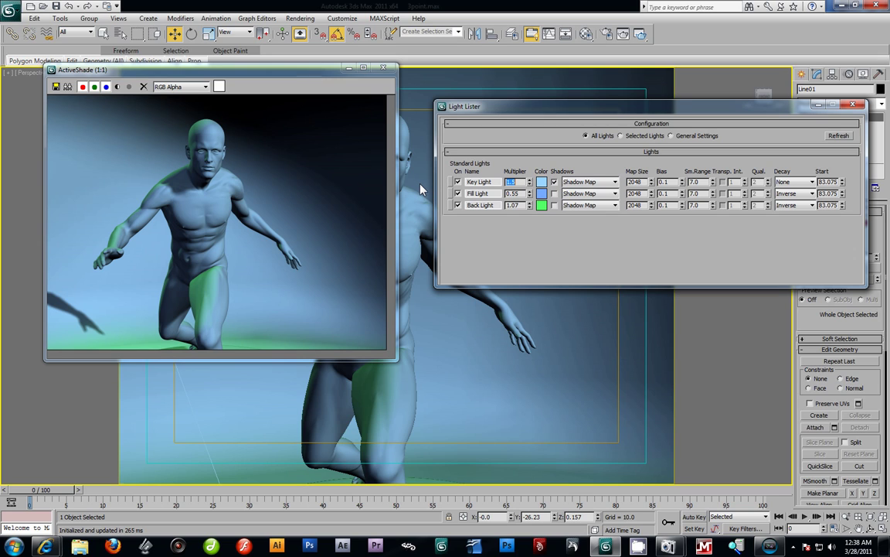
key(Return)
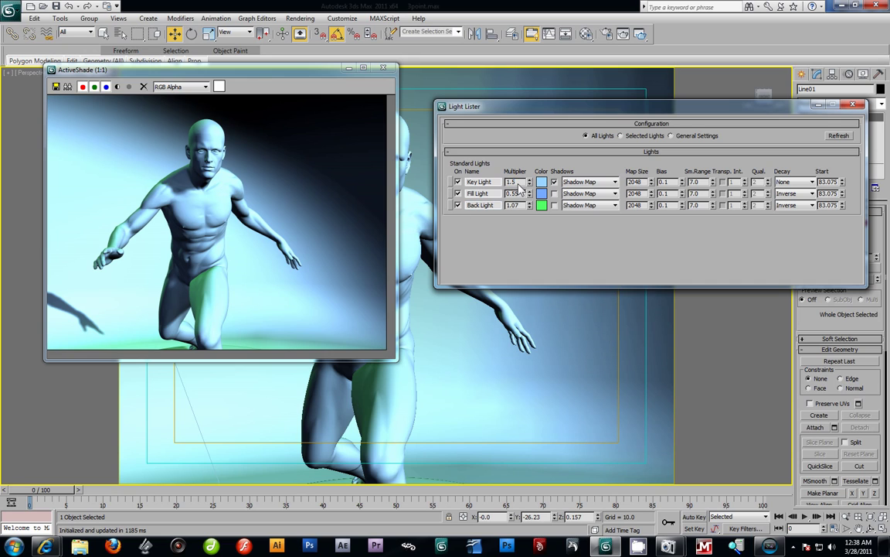
text(1.0)
key(Return)
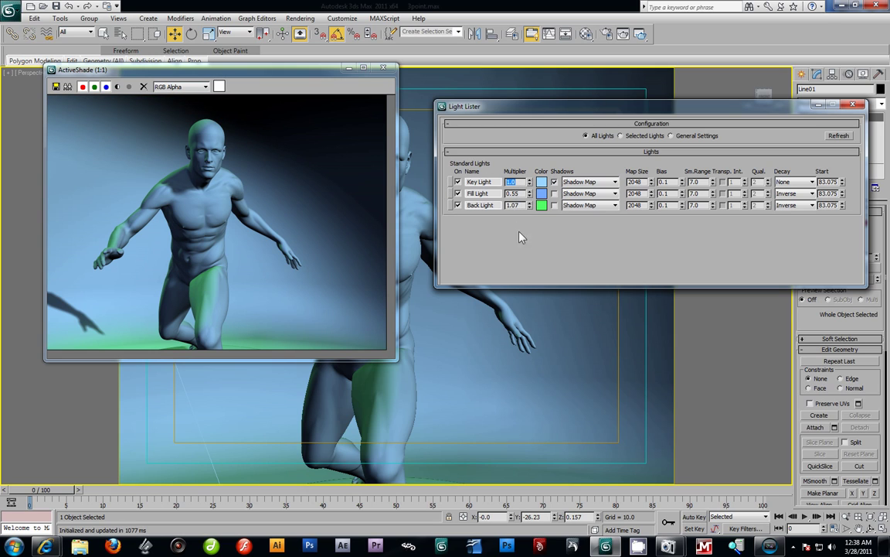
Step: Try the Back Light's multiplier at 2, settle on 1.5, and close the ActiveShade and Light Lister windows
text(2)
key(Return)
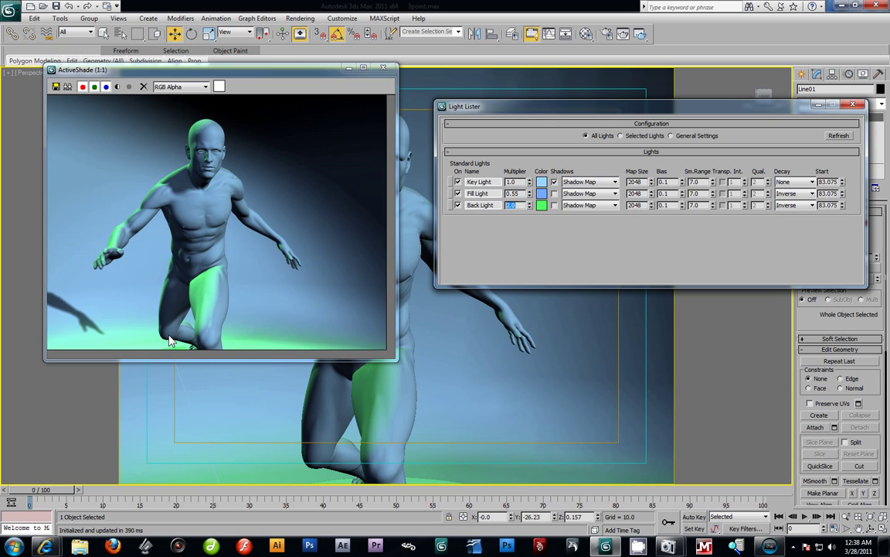
text(1.5)
key(Return)
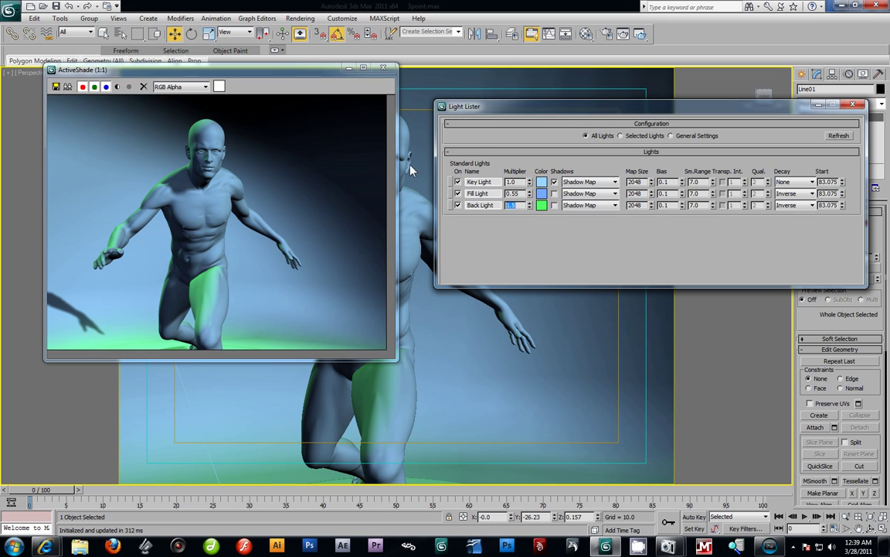
click(384, 71)
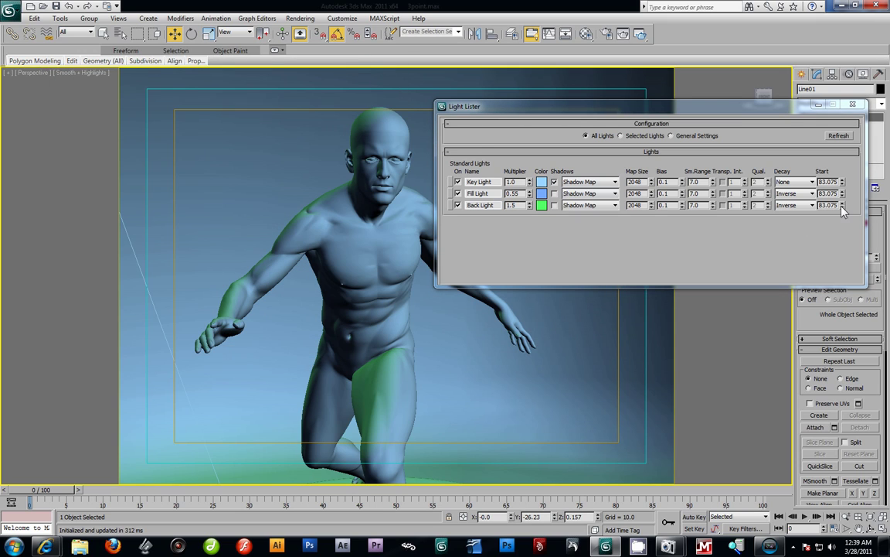
click(852, 105)
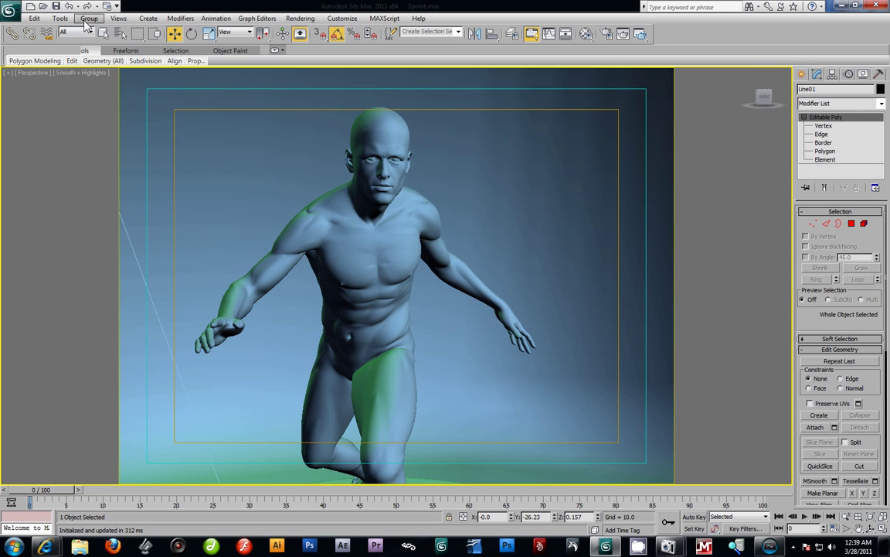
click(59, 18)
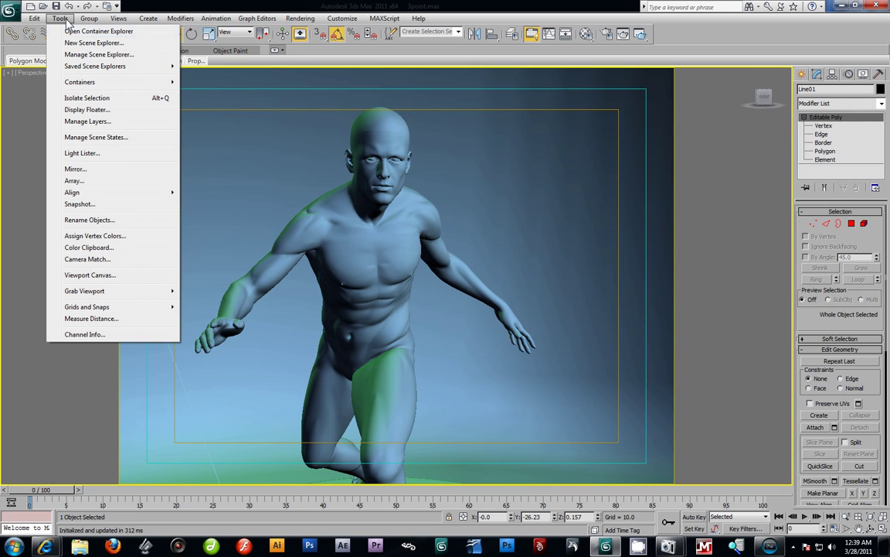
click(95, 155)
click(854, 106)
click(60, 18)
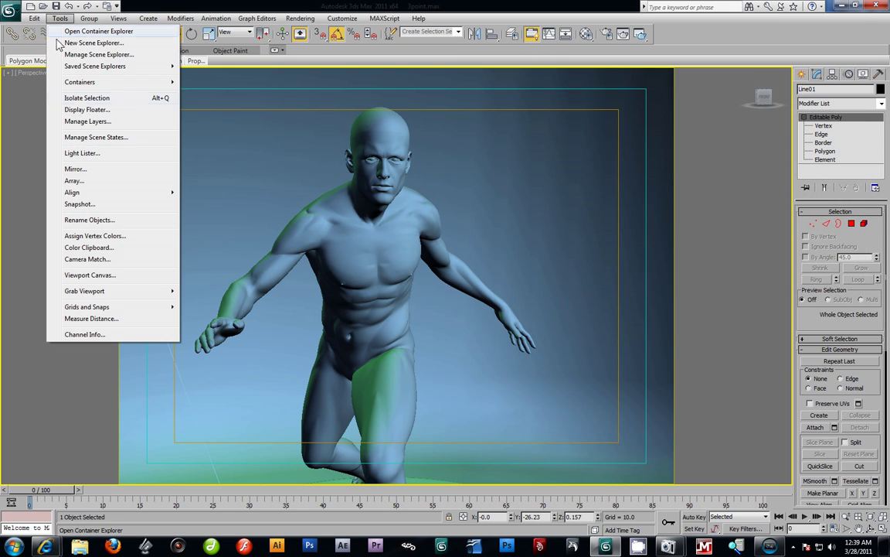
click(88, 152)
click(854, 106)
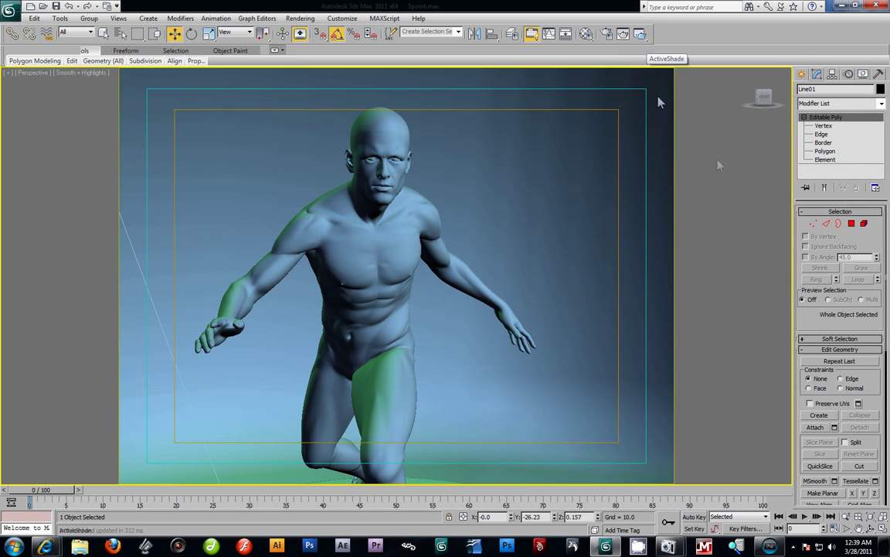
Step: Preview the Perspective view's colored lighting in an ActiveShade render and close the preview window
click(642, 34)
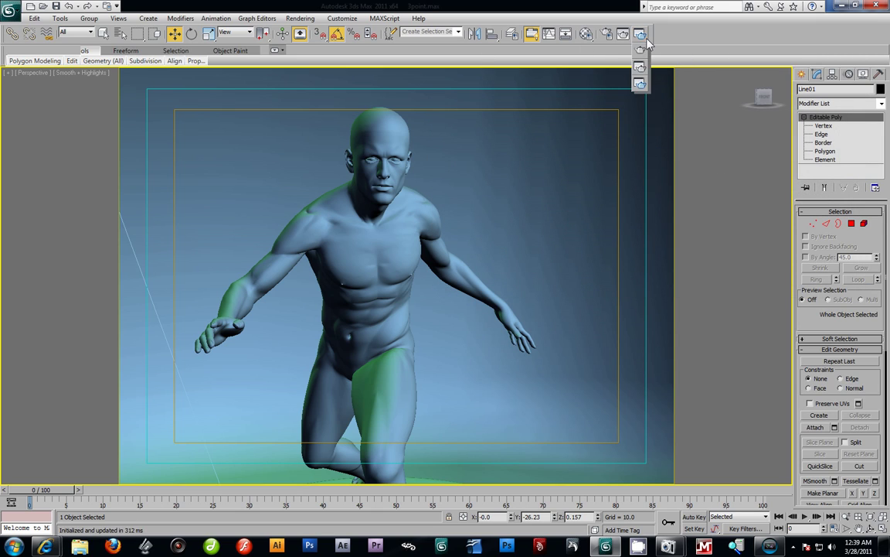
drag(648, 44, 643, 87)
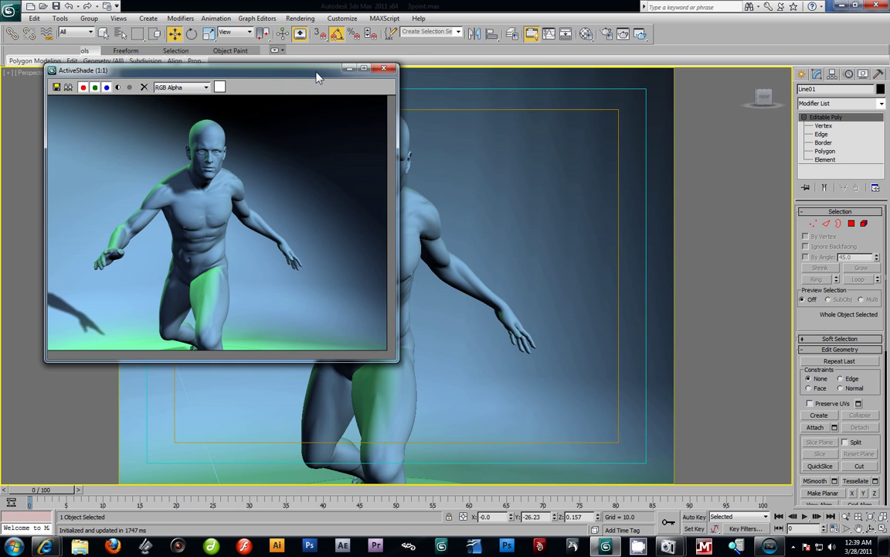
drag(317, 75, 317, 104)
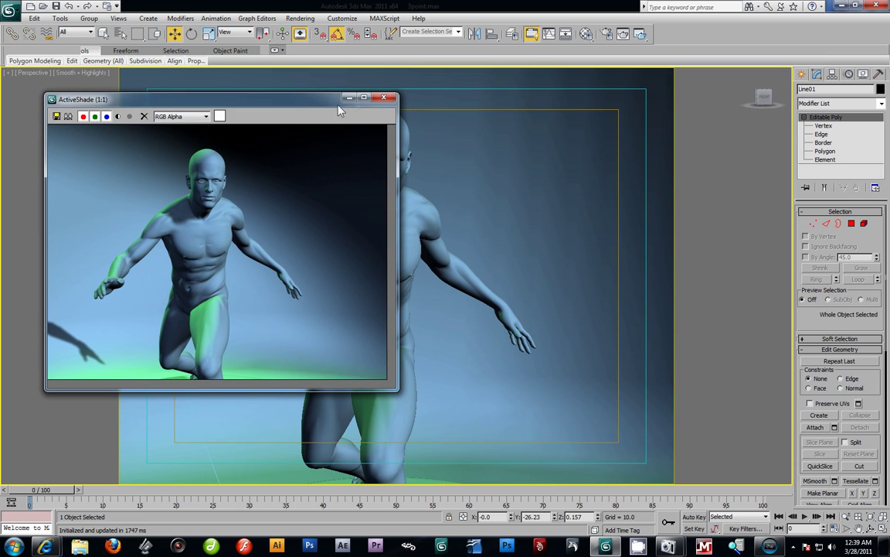
click(384, 98)
drag(642, 37, 642, 95)
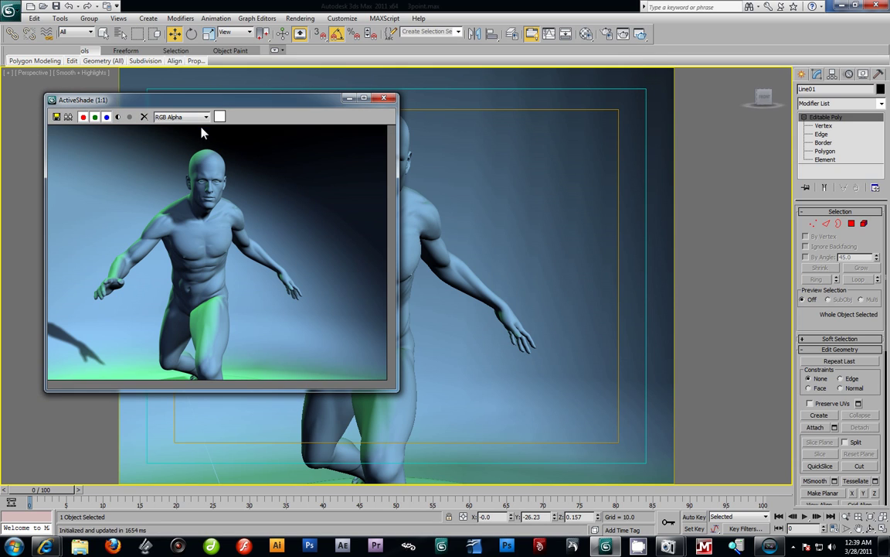
mouse_move(236, 102)
mouse_down()
mouse_move(289, 109)
mouse_move(249, 111)
mouse_up()
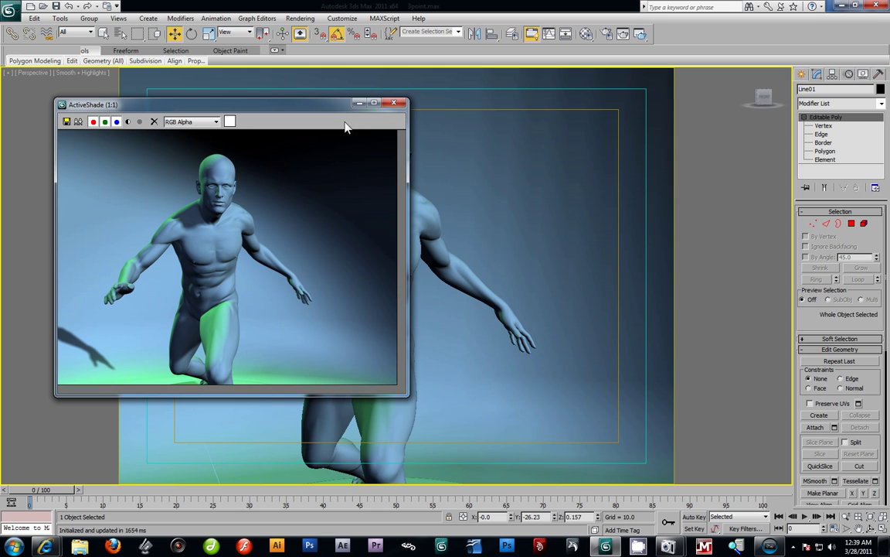
click(394, 103)
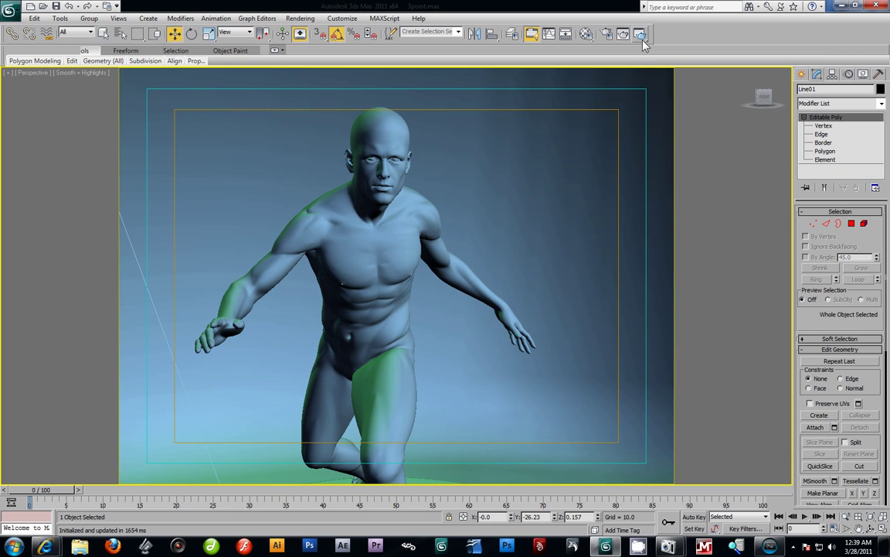
Step: Switch from ActiveShade to production rendering, render the Perspective view and close the rendered frame
click(641, 36)
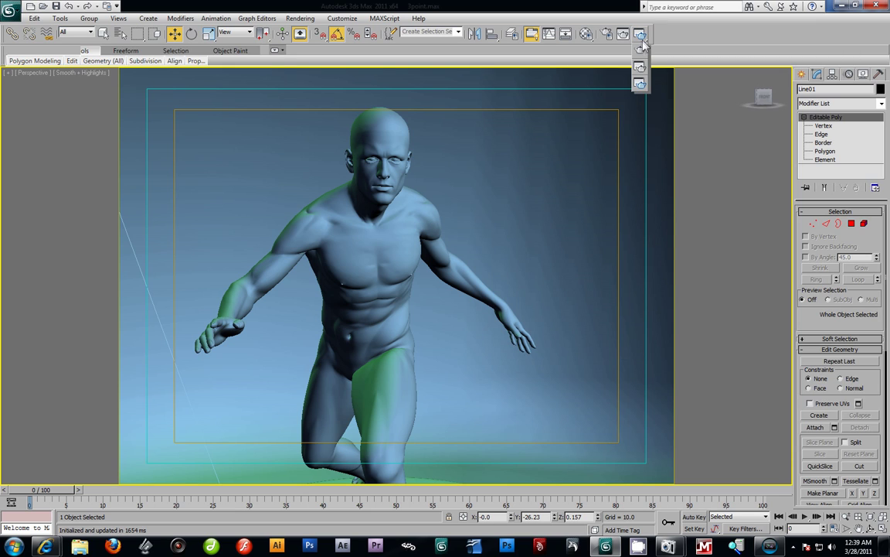
click(641, 52)
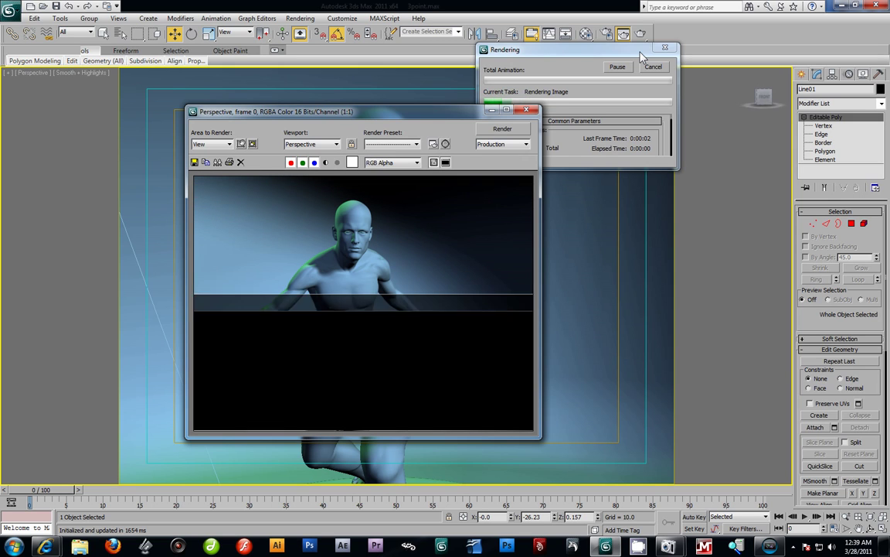
drag(416, 118, 392, 89)
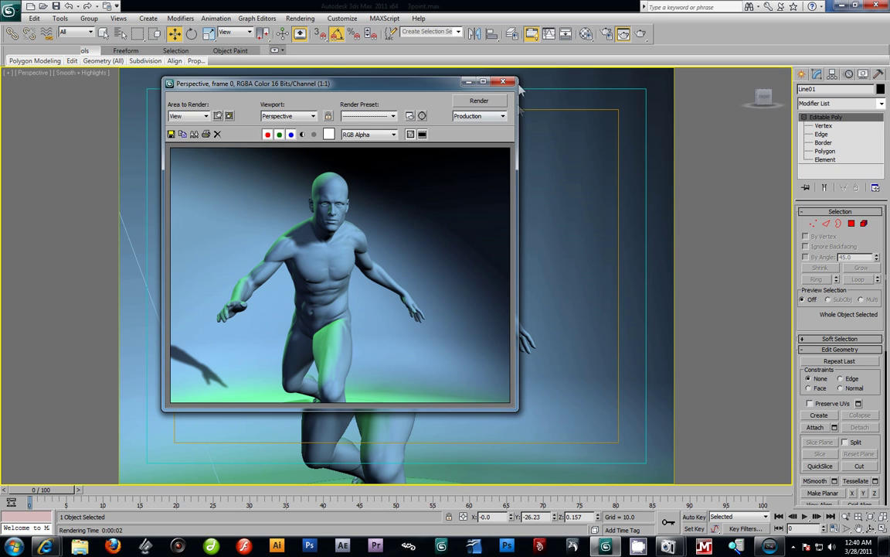
click(503, 81)
Step: Zoom the Perspective view out to frame the whole figure and its pedestal, and test-render it
click(846, 516)
drag(323, 364, 426, 299)
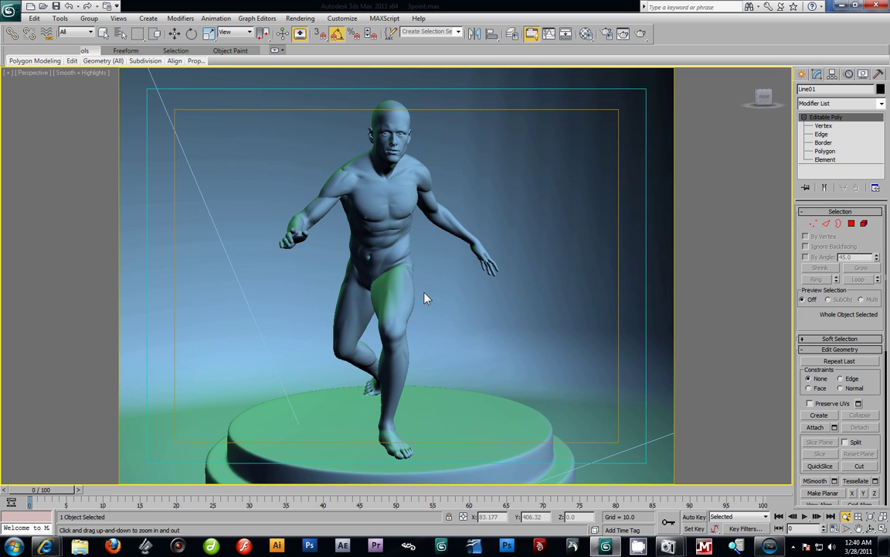
click(642, 34)
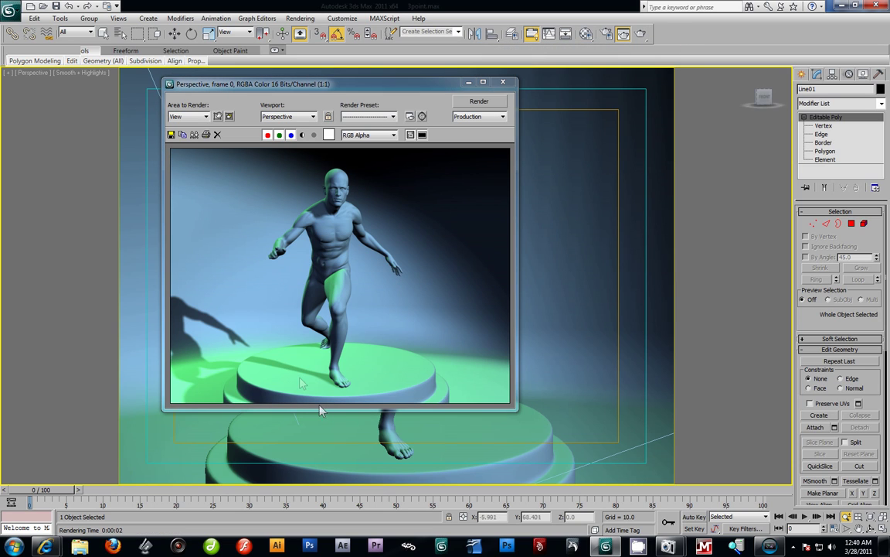
click(506, 83)
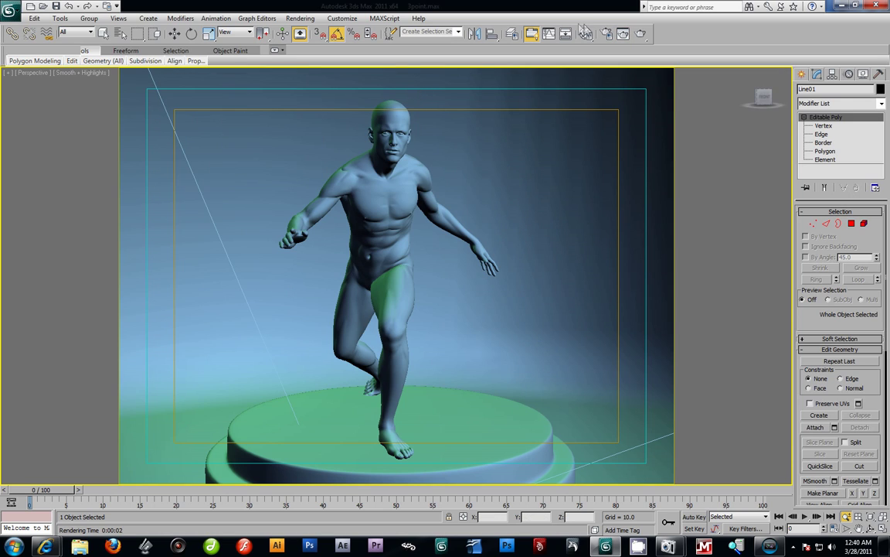
Step: Render the Perspective view and save it as the PNG image Diffusepass in the 3D Max Lesson Videos folder, using RGB 48 bit with alpha channel
click(641, 35)
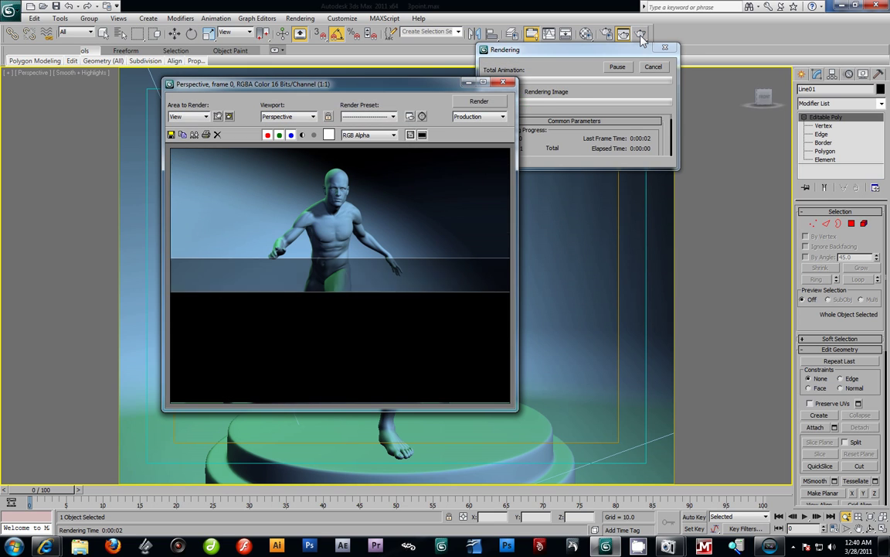
click(171, 134)
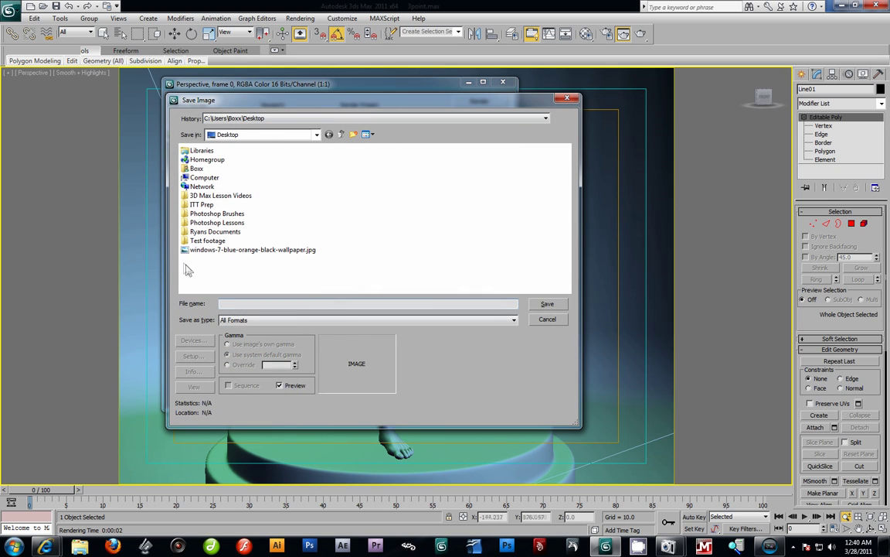
click(217, 197)
double_click(218, 197)
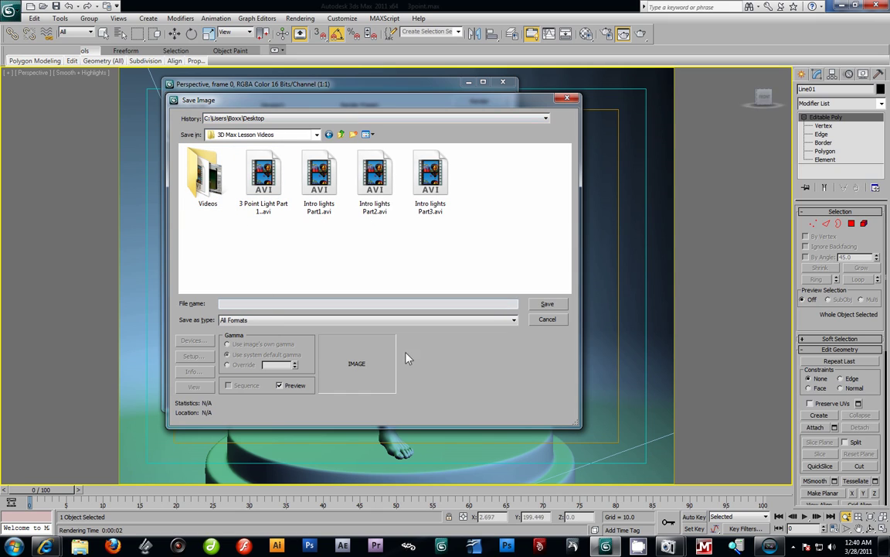
click(514, 320)
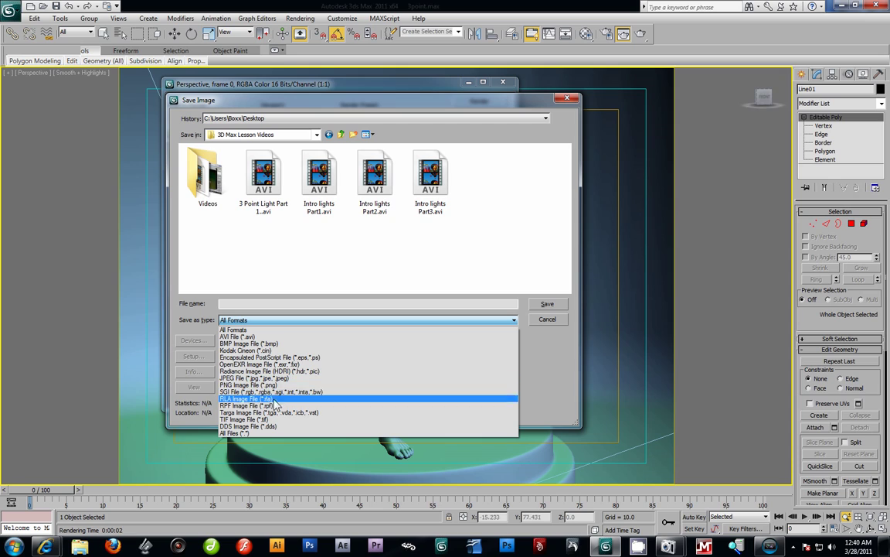
click(247, 384)
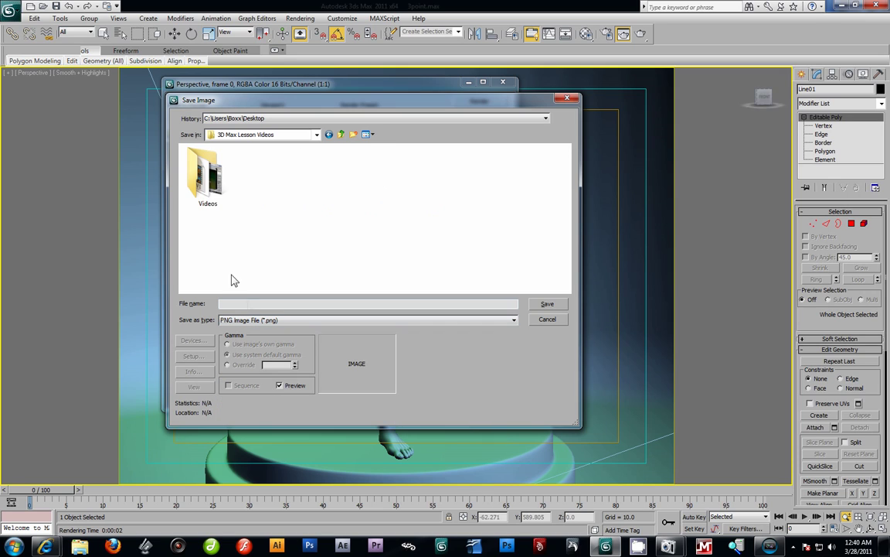
click(237, 303)
click(543, 305)
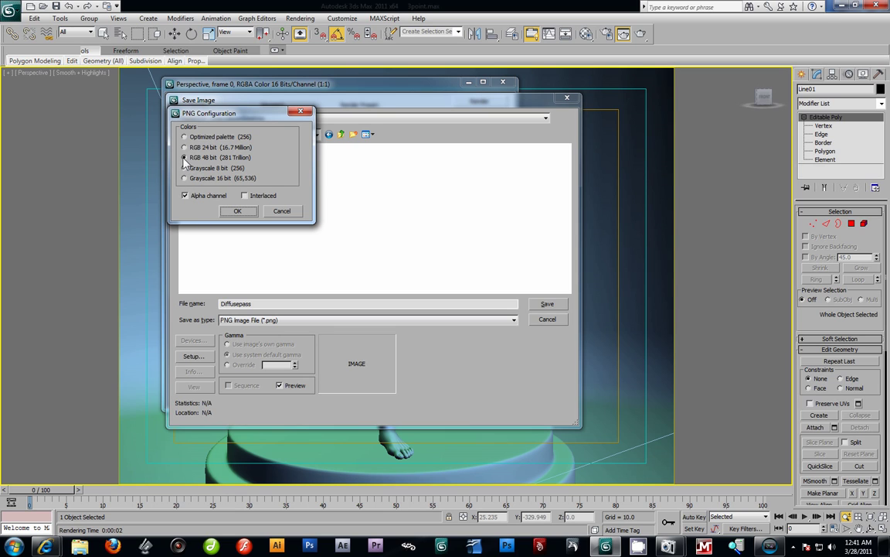
click(247, 213)
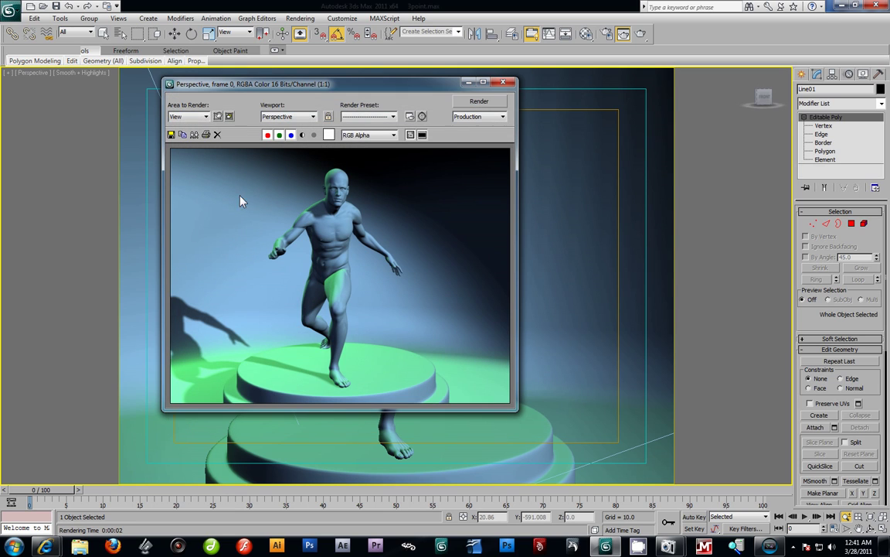
mouse_move(378, 90)
mouse_down()
mouse_move(436, 114)
mouse_move(382, 97)
mouse_up()
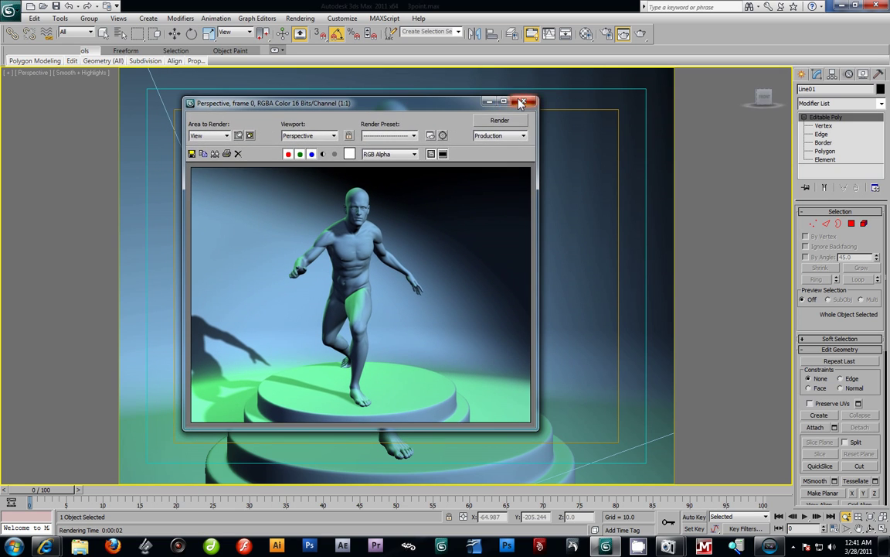
click(467, 88)
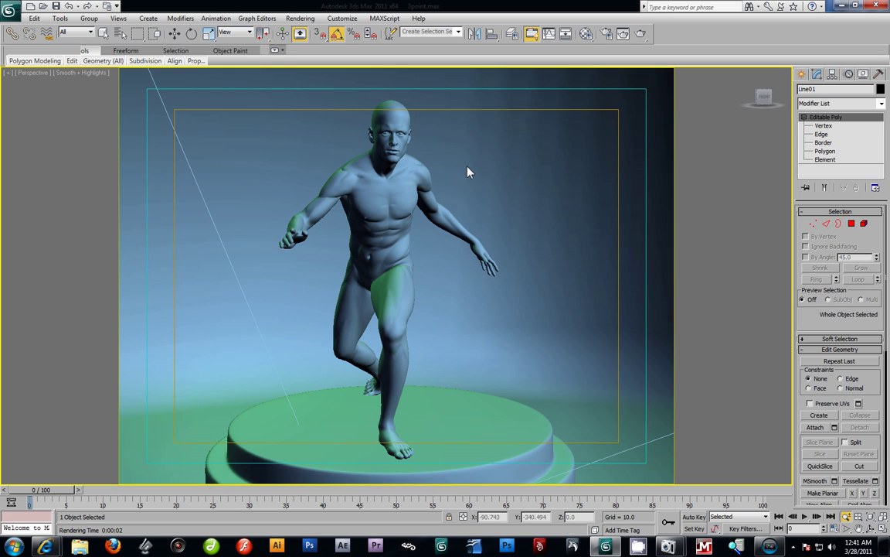
Step: Open the Material Editor and select the third sample slot, 03 - Default
key(m)
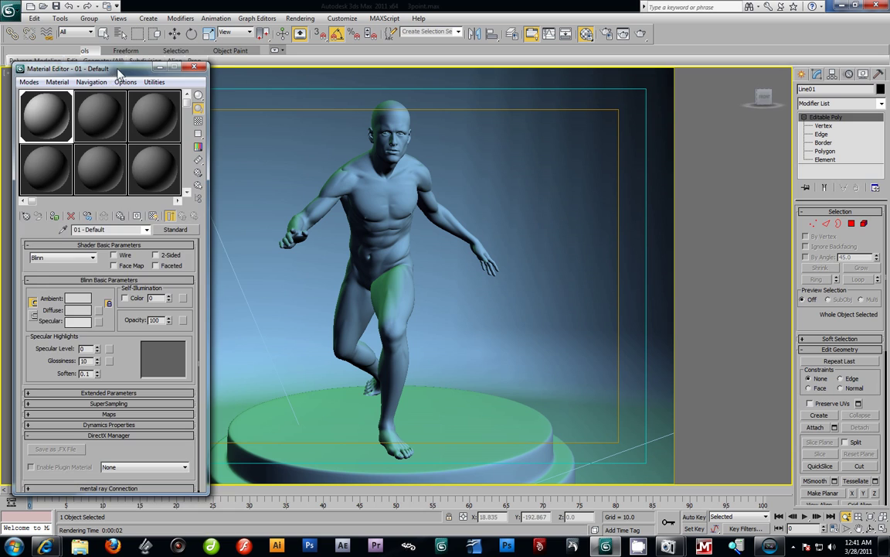
drag(101, 69, 120, 67)
click(172, 116)
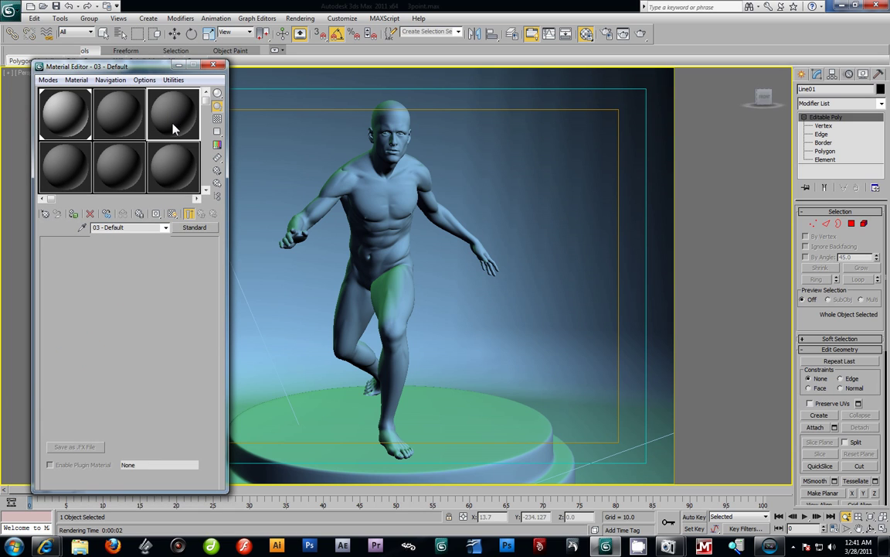
click(199, 227)
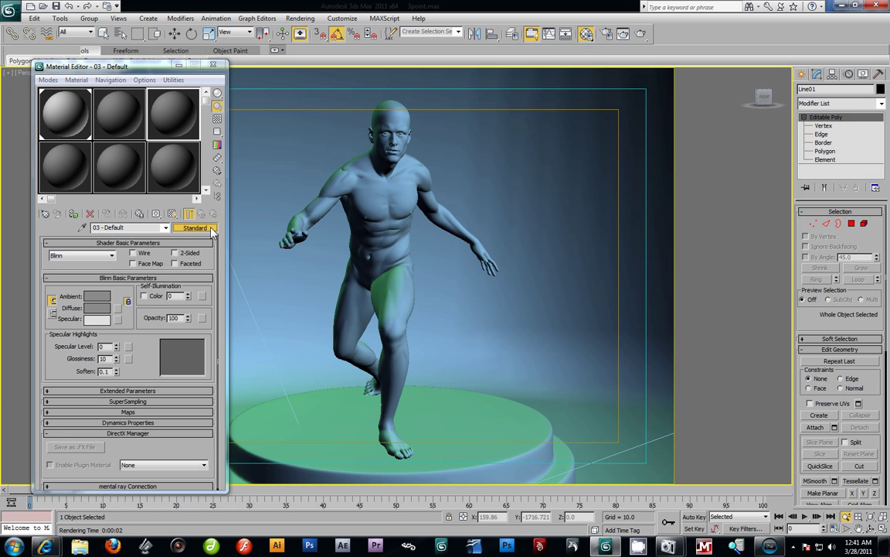
click(346, 115)
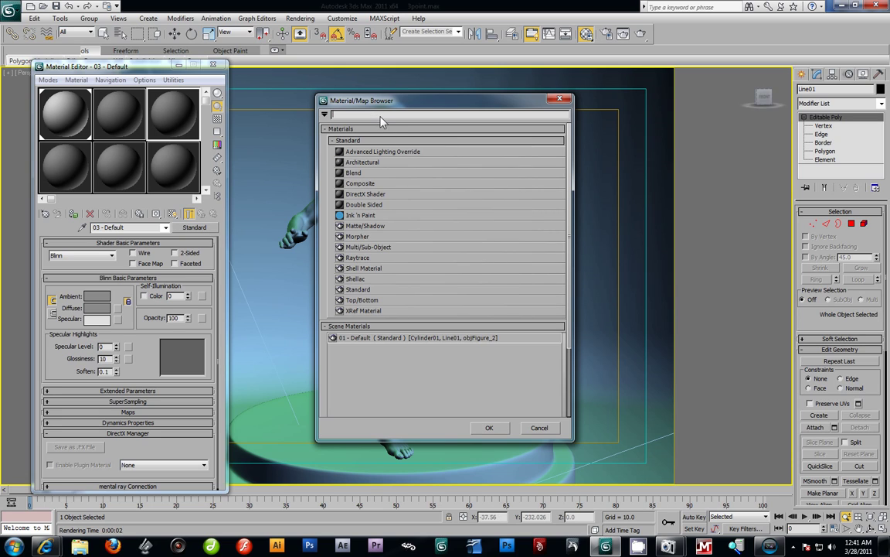
text(m)
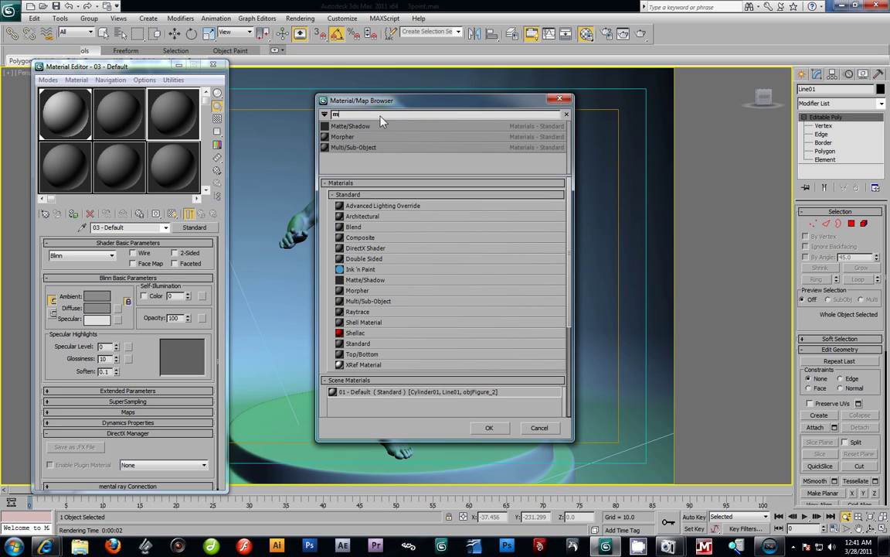
drag(402, 106, 346, 122)
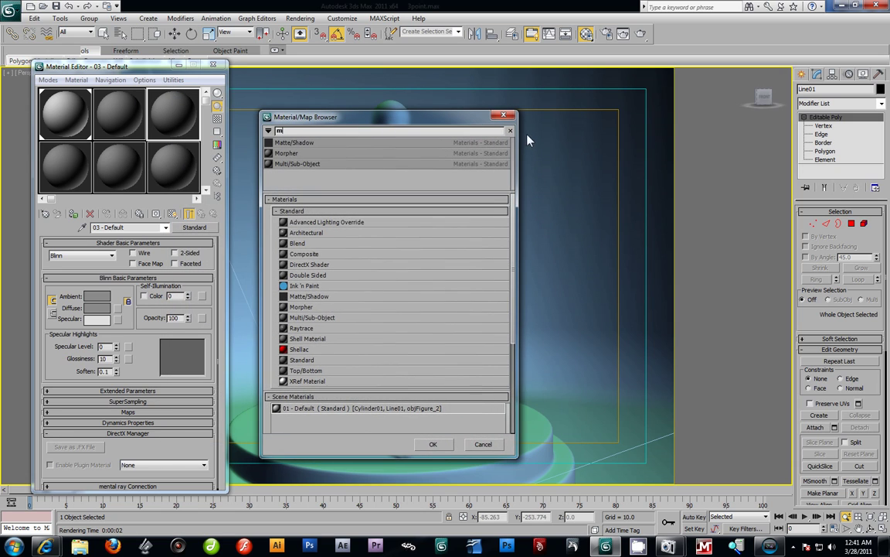
click(503, 116)
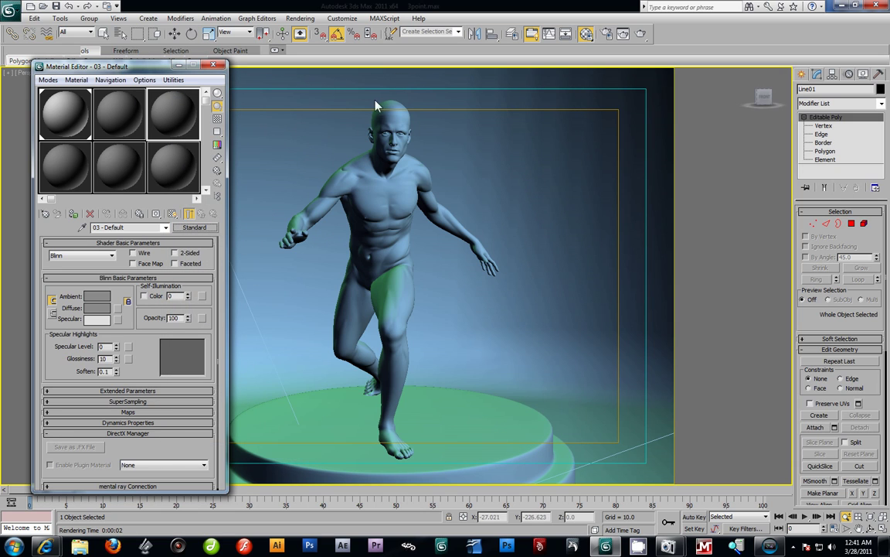
click(642, 34)
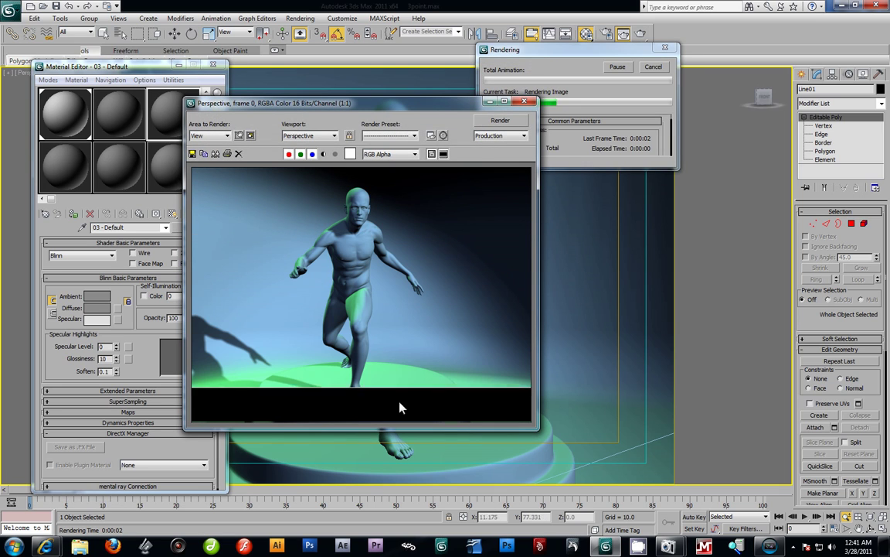
click(524, 101)
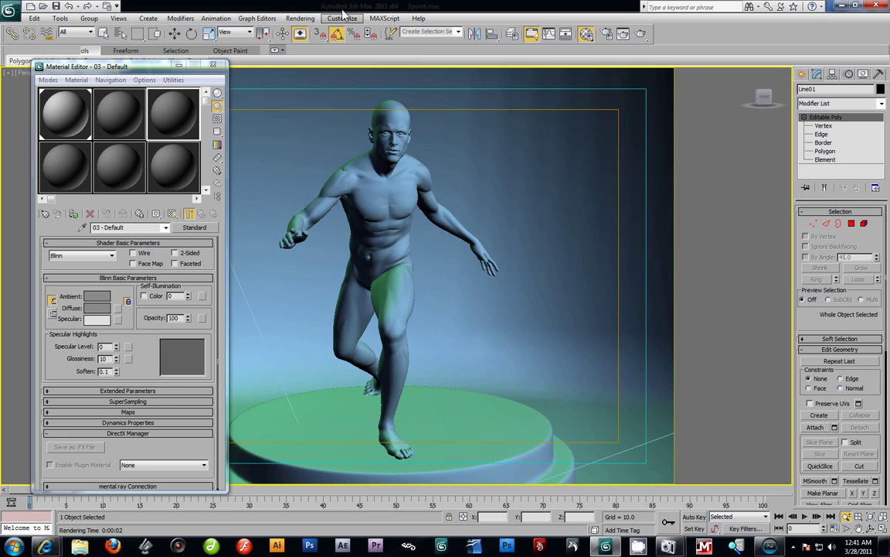
Step: Assign the mental ray Renderer as the production renderer in the render setup
click(299, 18)
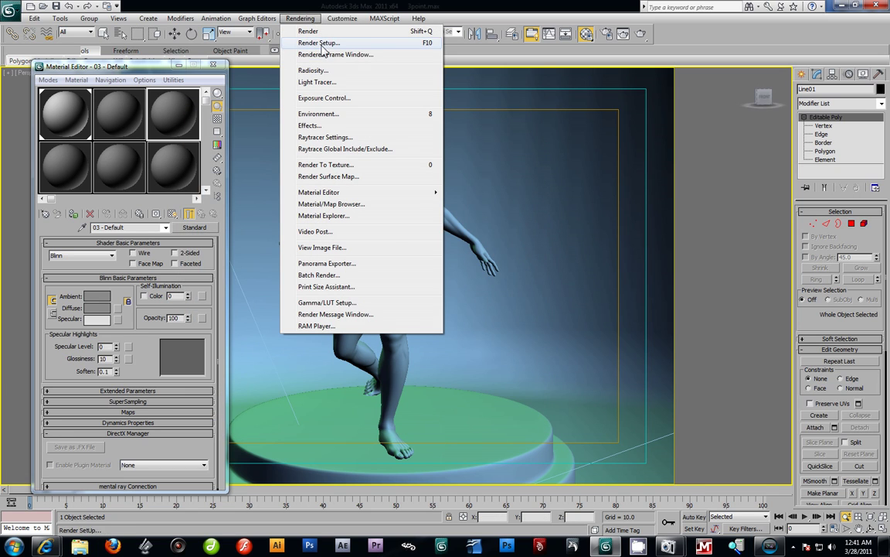
click(320, 43)
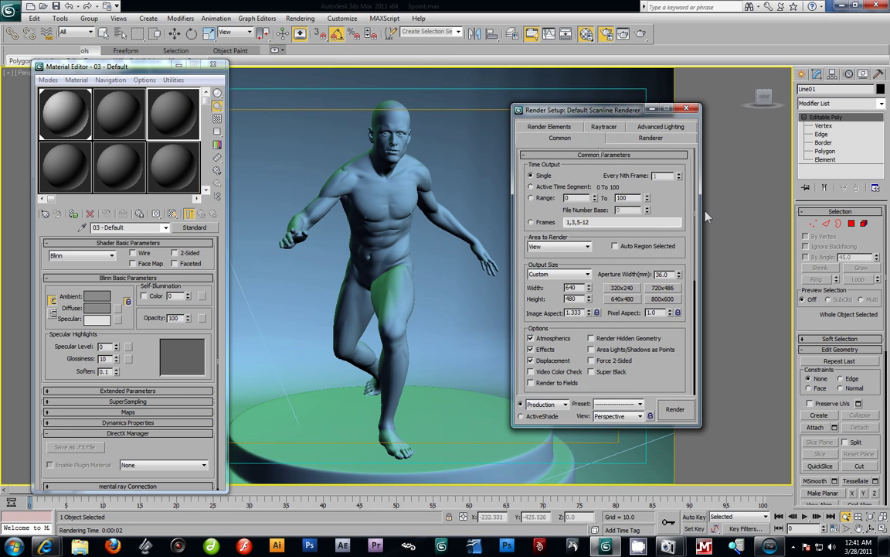
scroll(681, 206, down, 10)
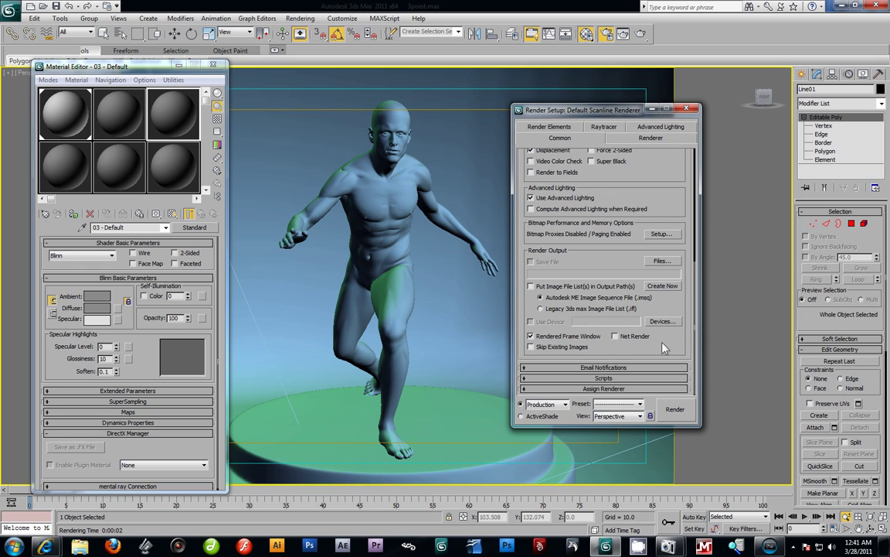
click(566, 389)
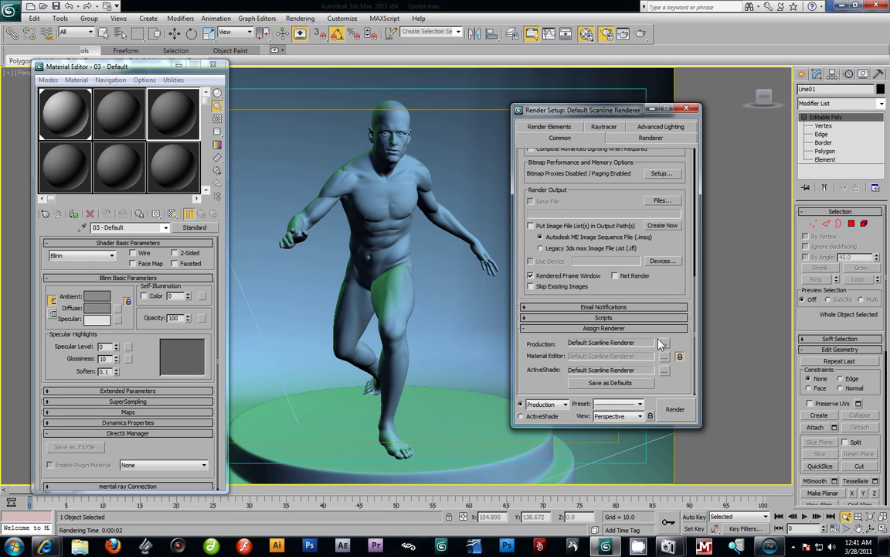
click(665, 346)
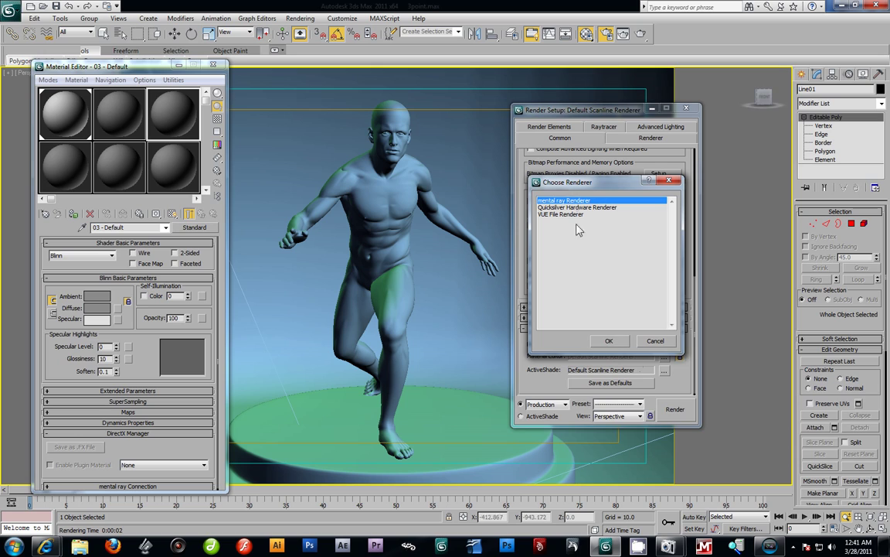
click(610, 341)
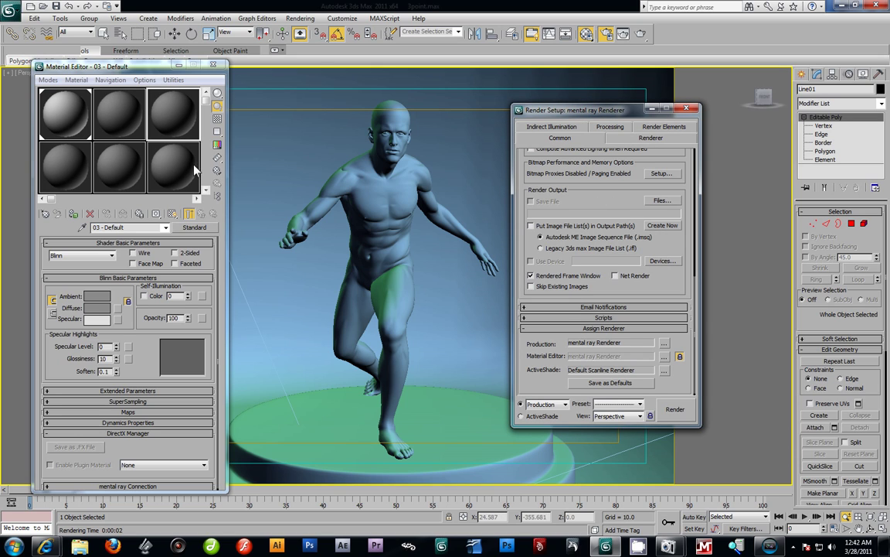
Step: Change the 03 - Default material in the third sample slot to the mental ray material type
click(171, 113)
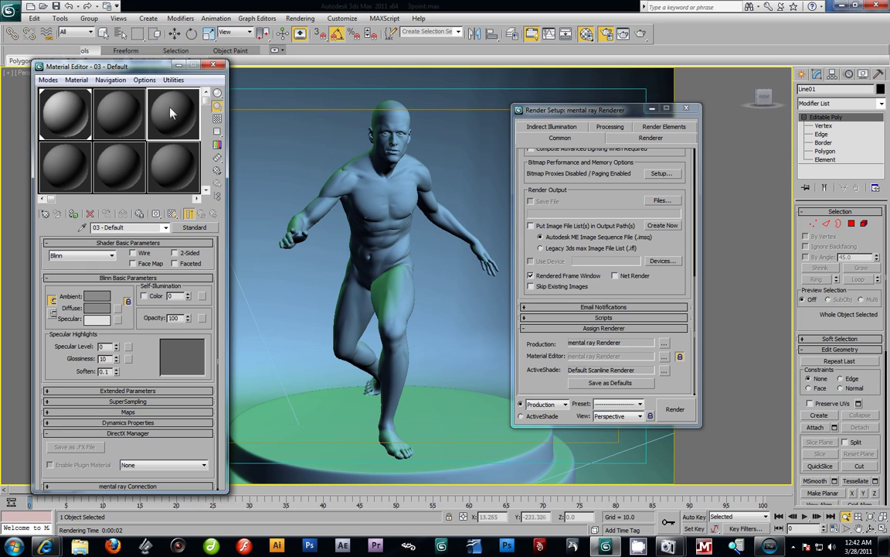
click(194, 227)
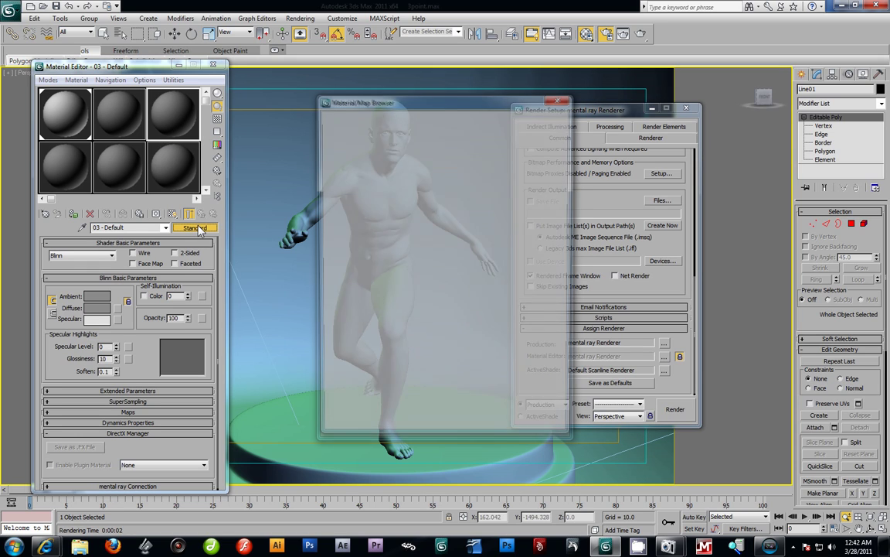
click(353, 114)
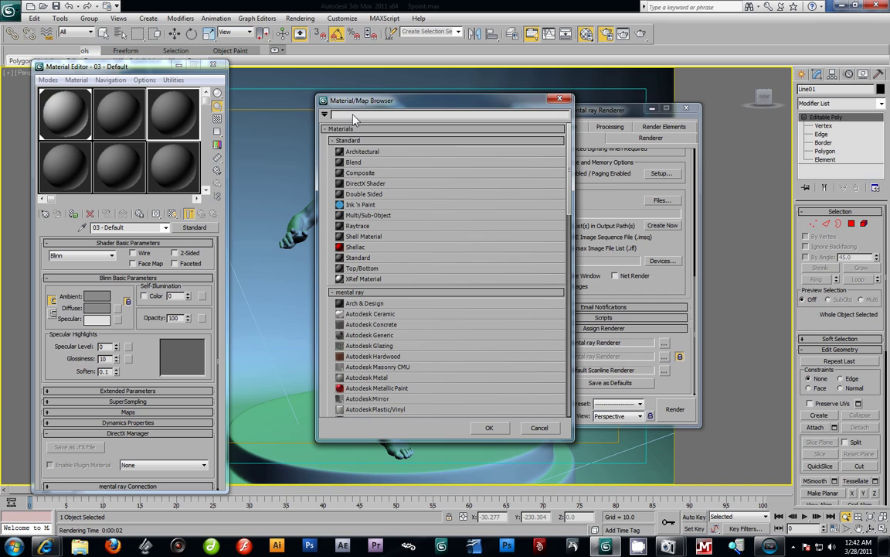
text(me)
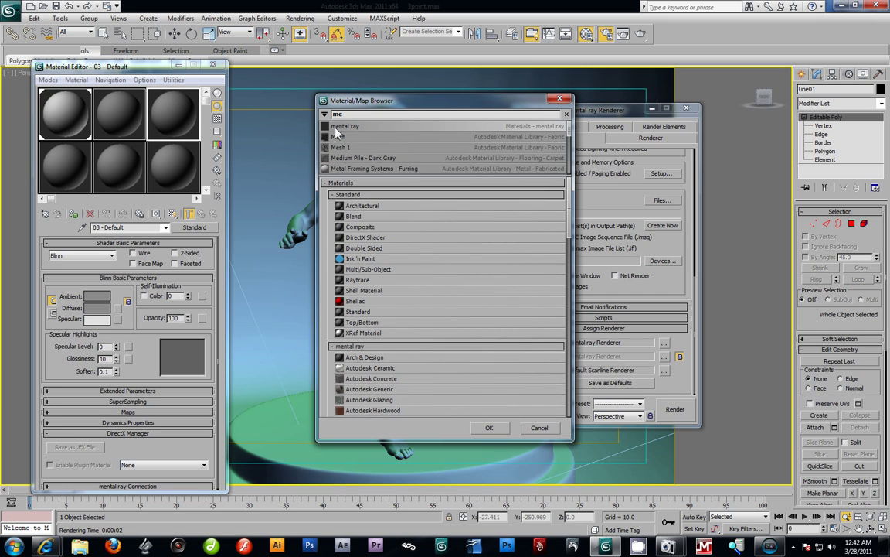
double_click(335, 127)
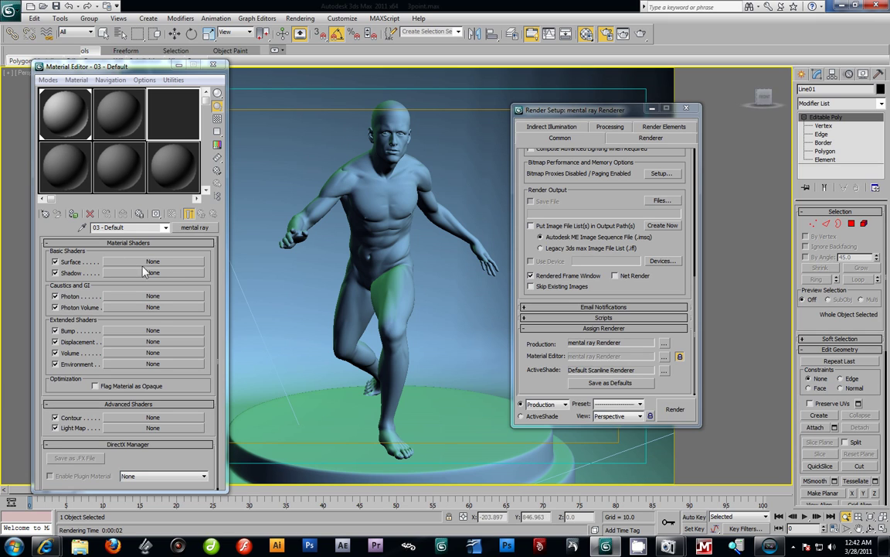
Step: Assign an Ambient/Reflective Occlusion map to the mental ray material's Surface shader
click(130, 261)
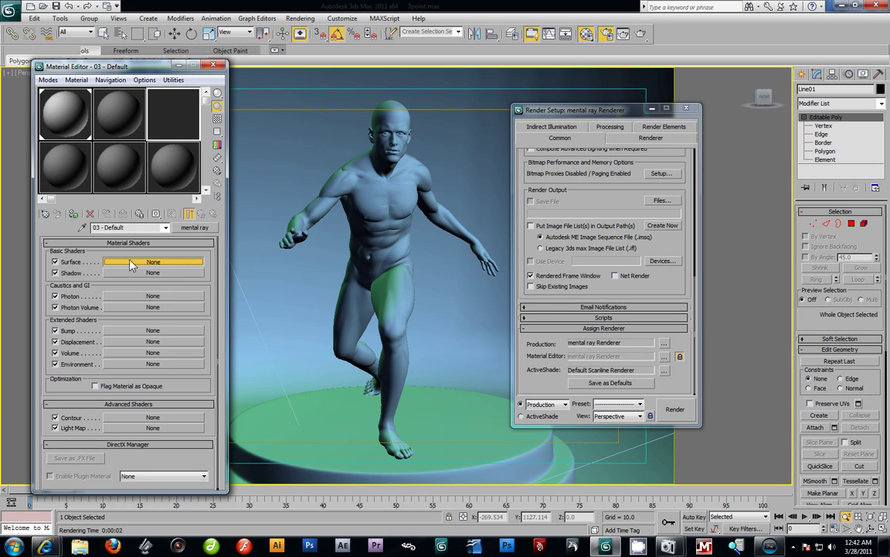
click(353, 116)
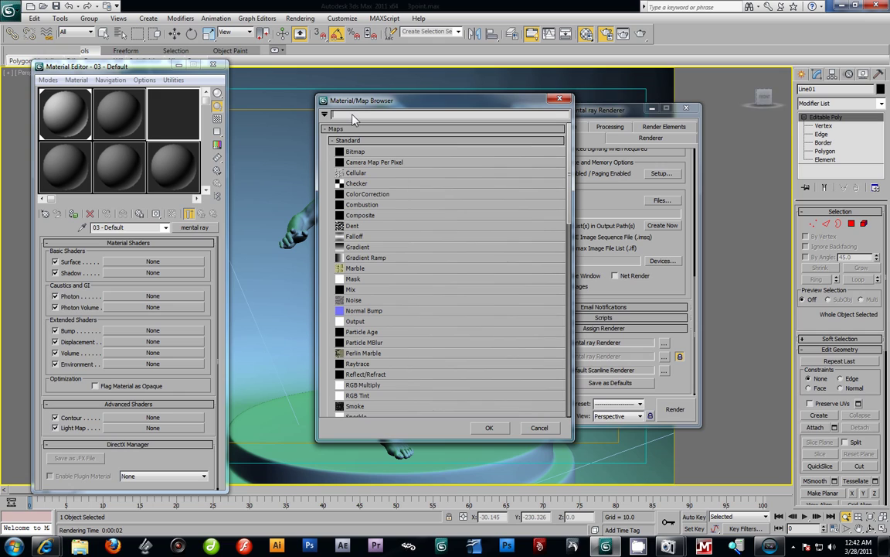
text(am)
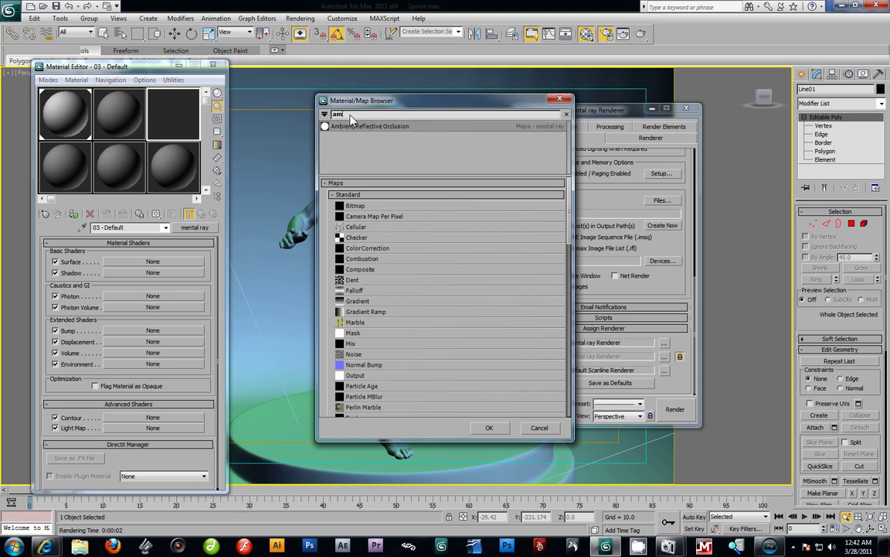
double_click(388, 129)
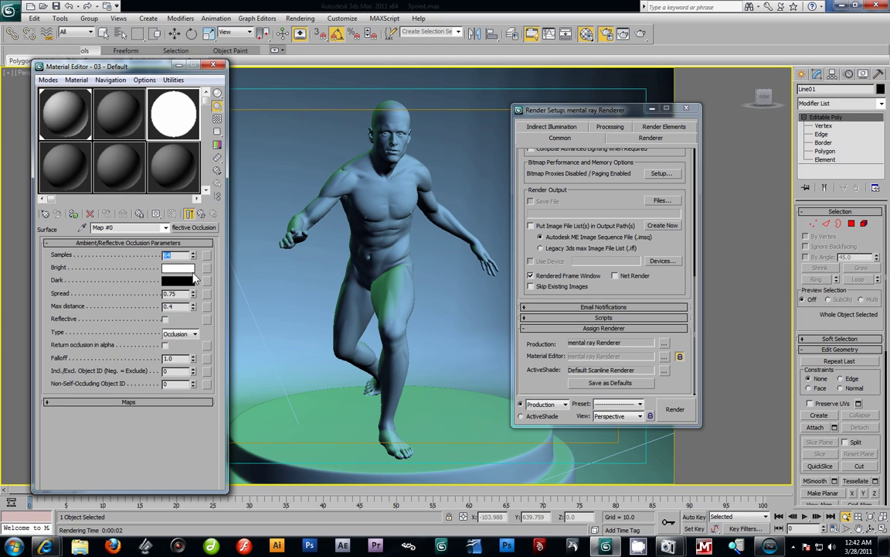
Step: Return to the parent mental ray material and rename it Dirt
click(201, 215)
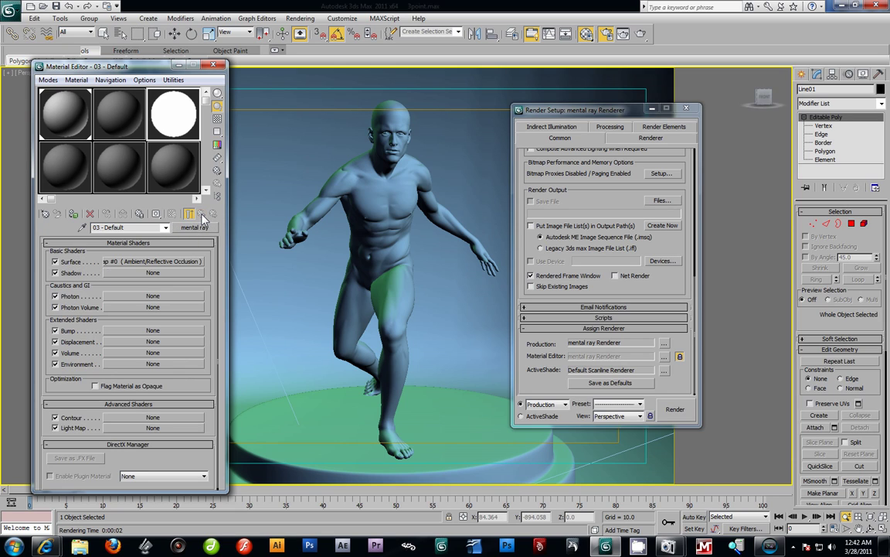
click(108, 227)
key(BackSpace)
text(Dirt)
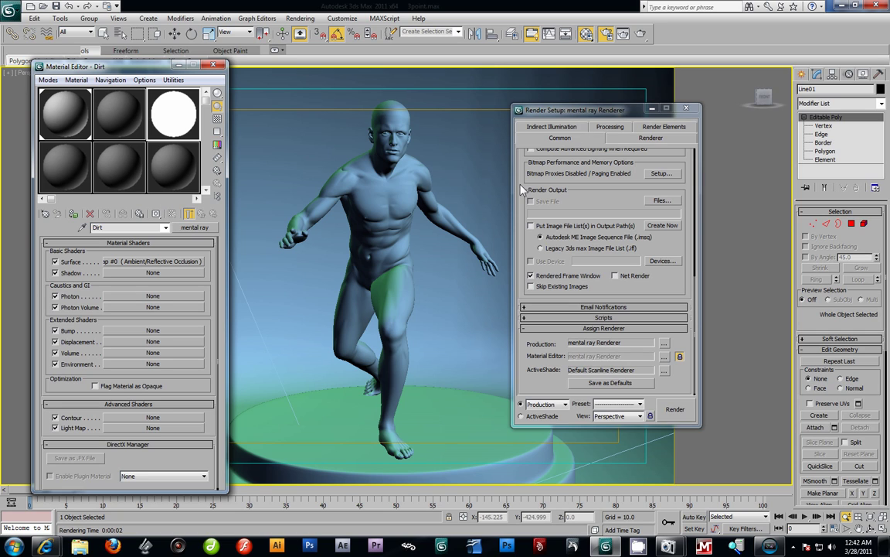
Step: Enable mental ray's Material Override and assign the Dirt material to it as an instance
drag(597, 112, 578, 125)
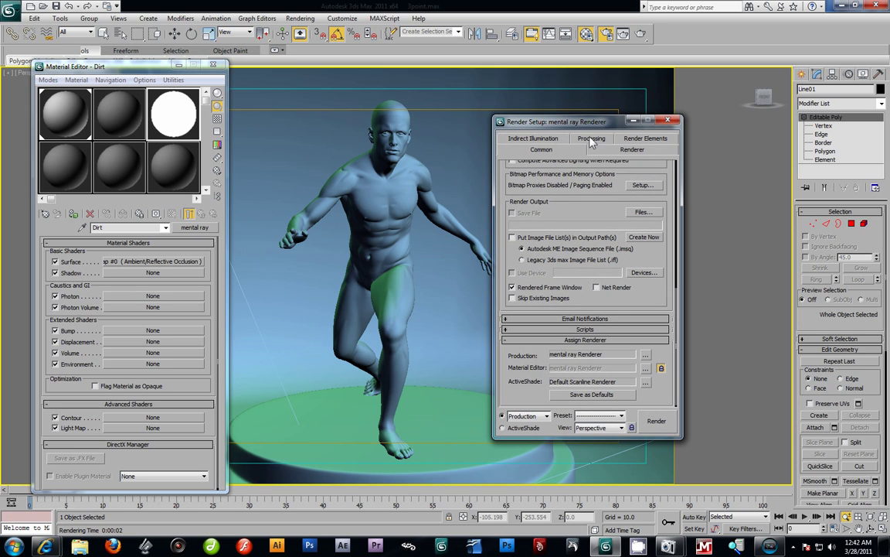
click(591, 139)
click(515, 243)
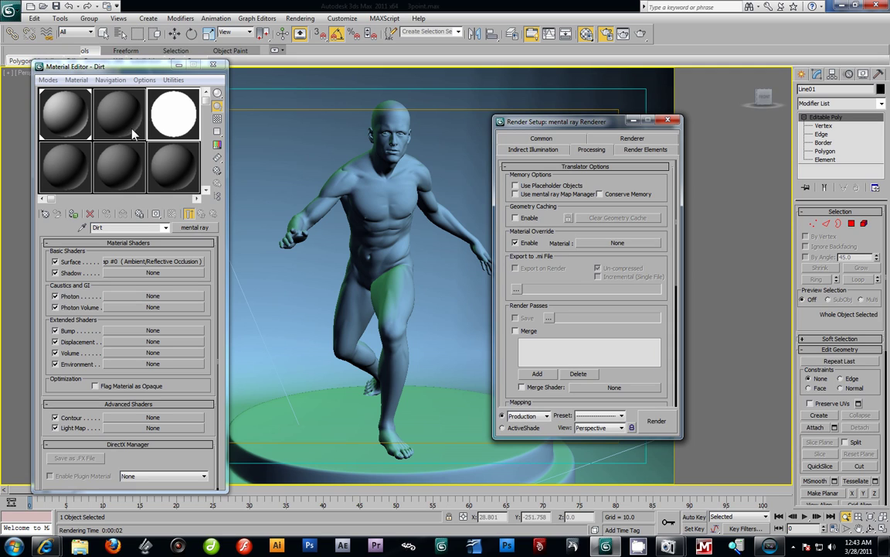
drag(172, 120, 611, 244)
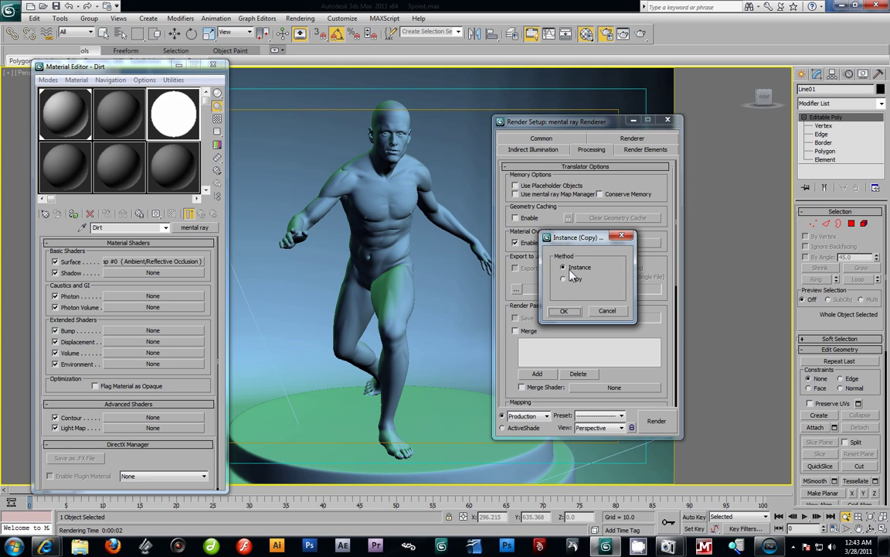
click(573, 310)
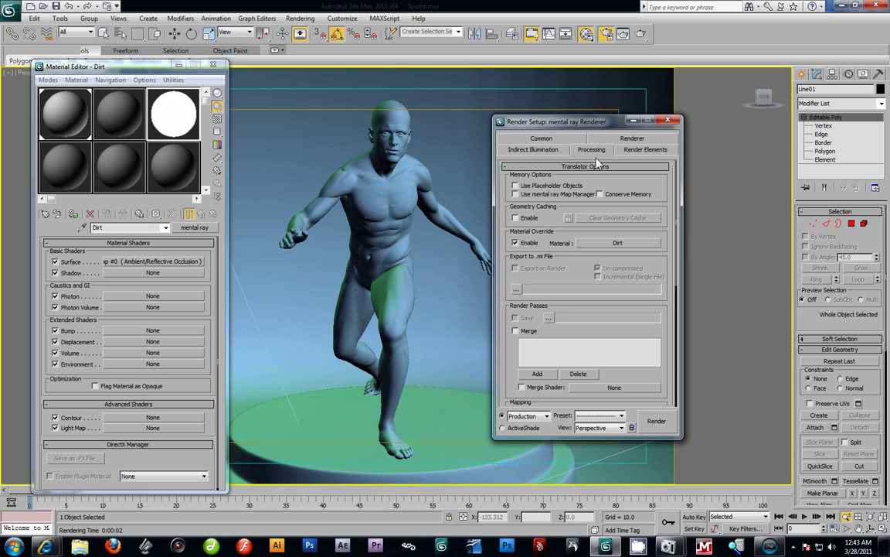
Step: Set the mental ray samples per pixel to minimum 1 and maximum 64, with the Mitchell filter
click(639, 139)
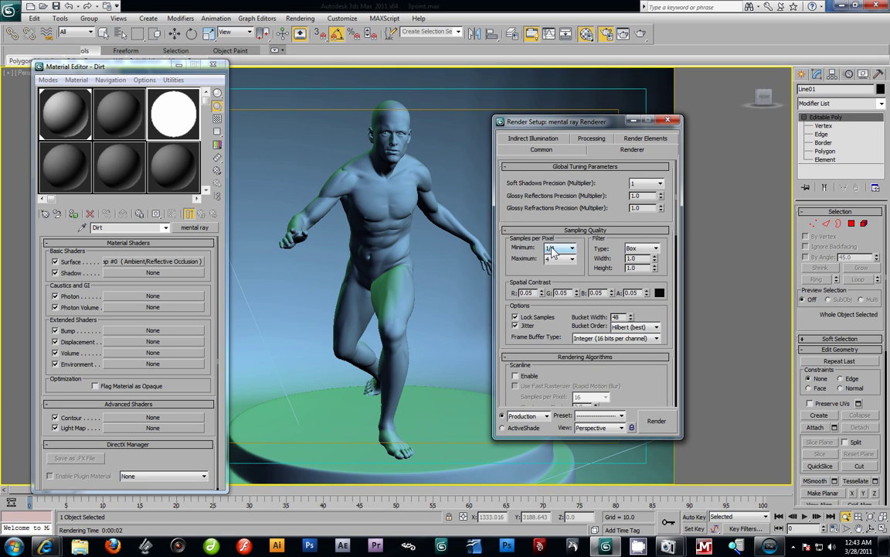
click(572, 248)
click(558, 279)
click(571, 259)
click(549, 310)
click(656, 249)
click(640, 281)
Step: Start a test render of the Perspective view with the Dirt override and cancel it partway
drag(523, 114, 552, 105)
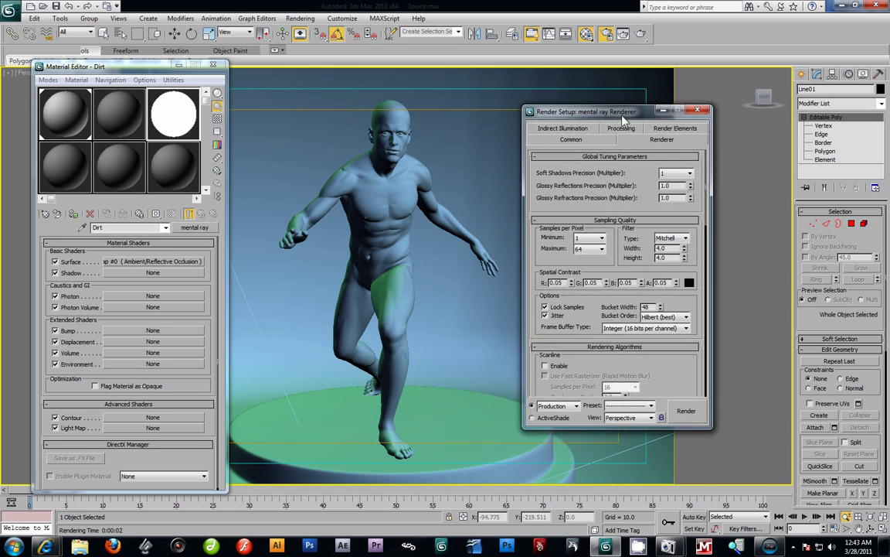
drag(625, 116, 625, 113)
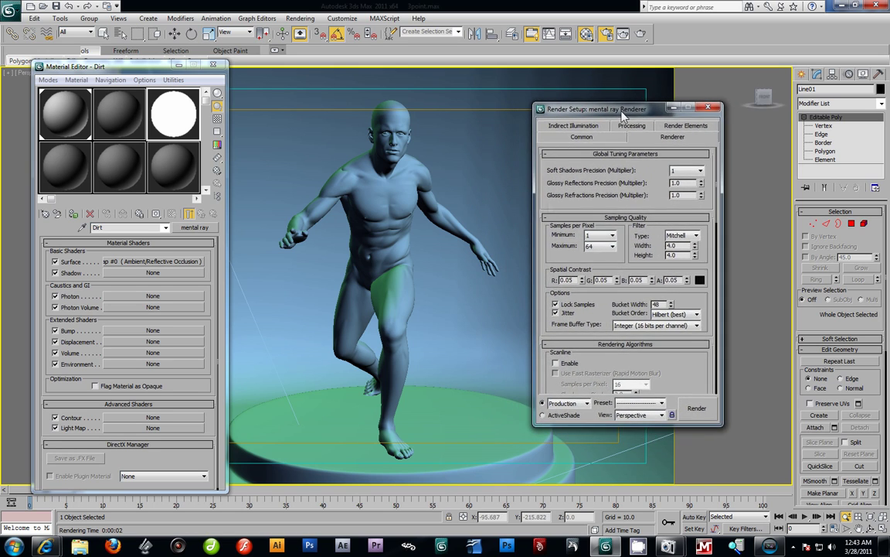
click(700, 410)
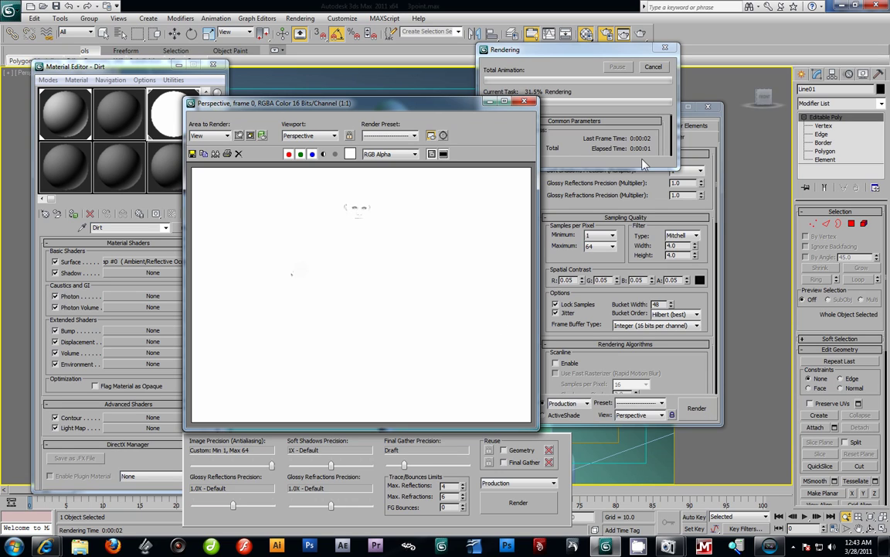
click(658, 67)
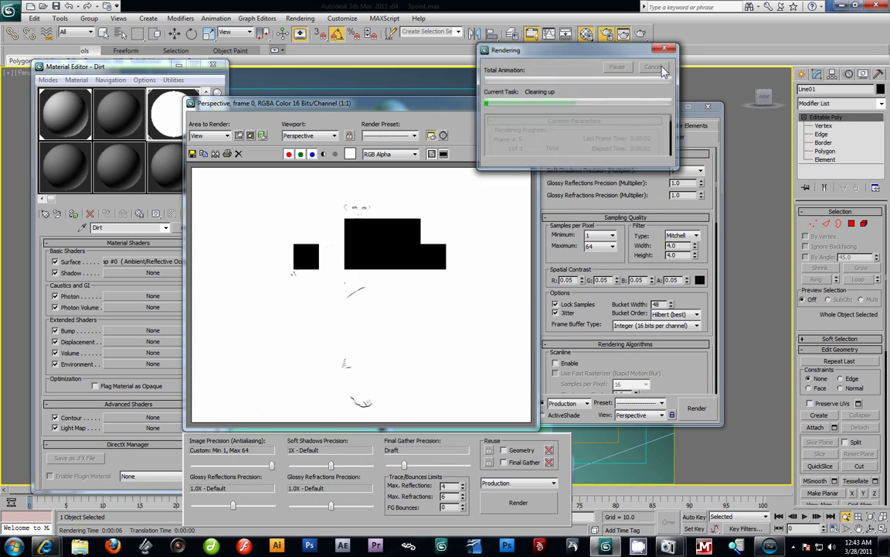
Step: Set the Max distance of the Dirt material's Ambient/Reflective Occlusion surface map to 0.0
click(524, 103)
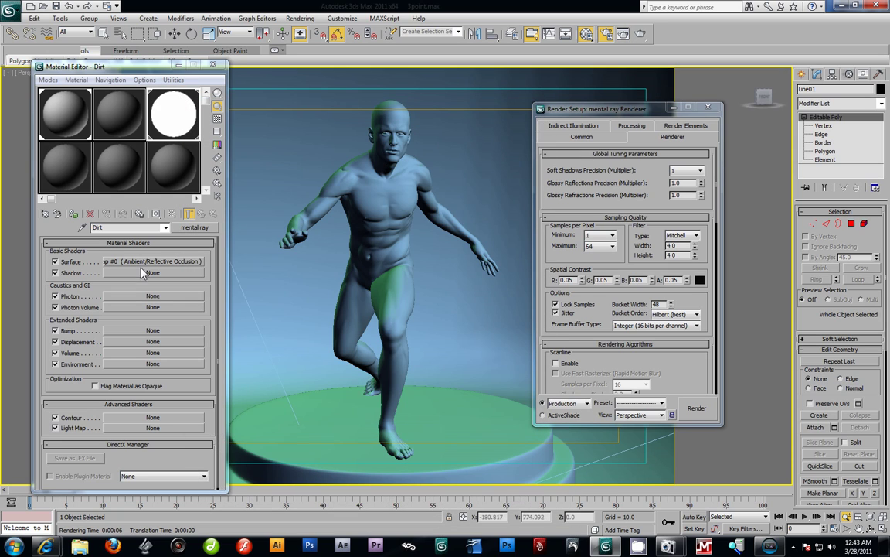
click(147, 261)
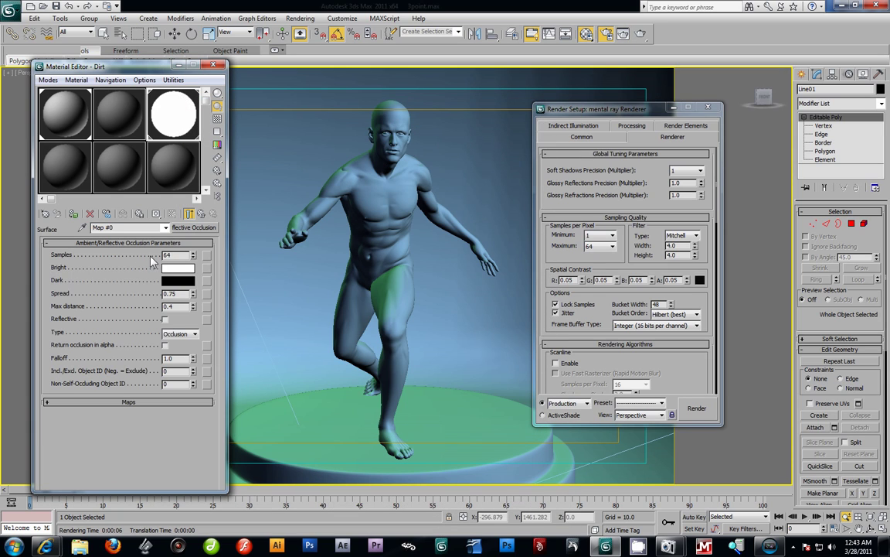
click(200, 214)
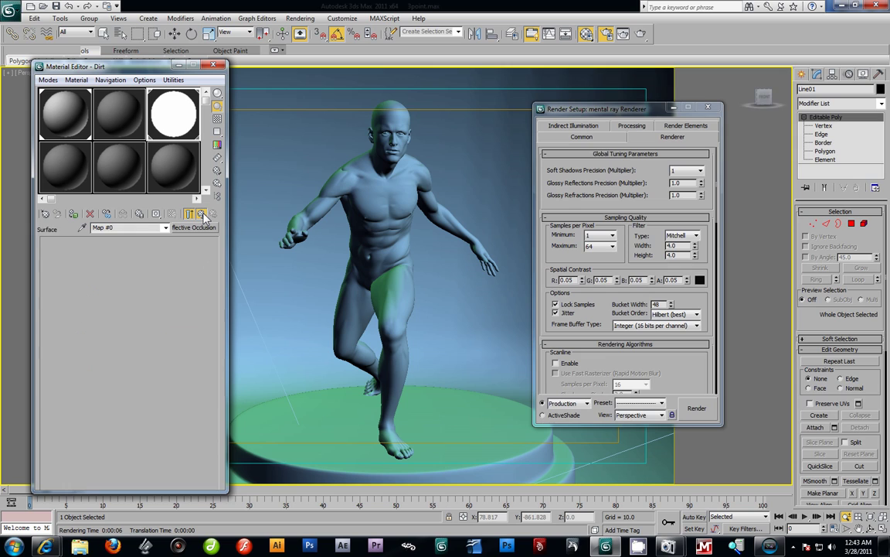
click(143, 261)
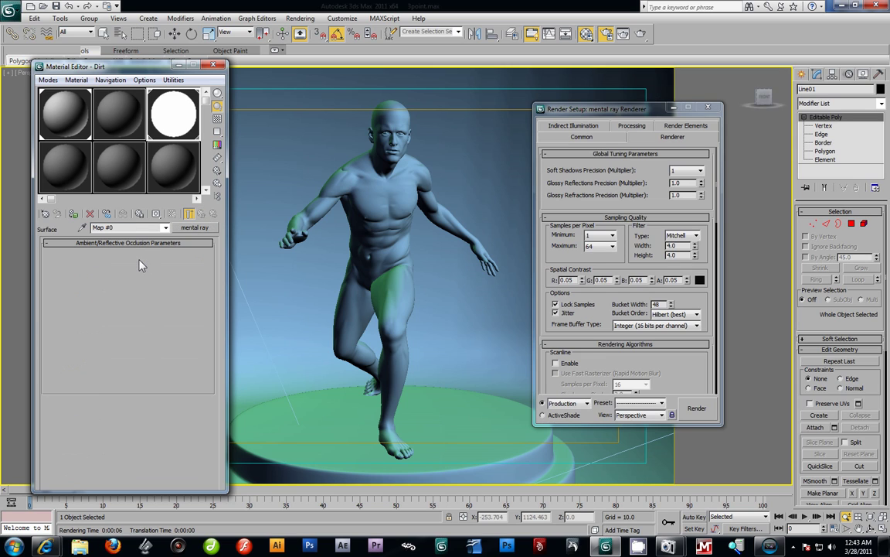
drag(180, 307, 91, 312)
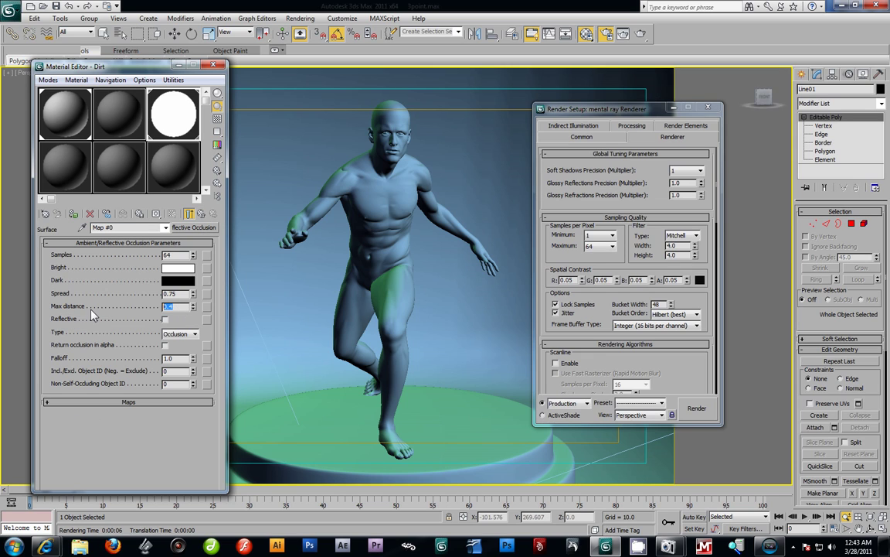
key(BackSpace)
text(1)
text(0)
key(Return)
Step: Render the Perspective view with the Dirt override and save it as Ambientpass in PNG format, RGB 48 bit with alpha channel
click(697, 409)
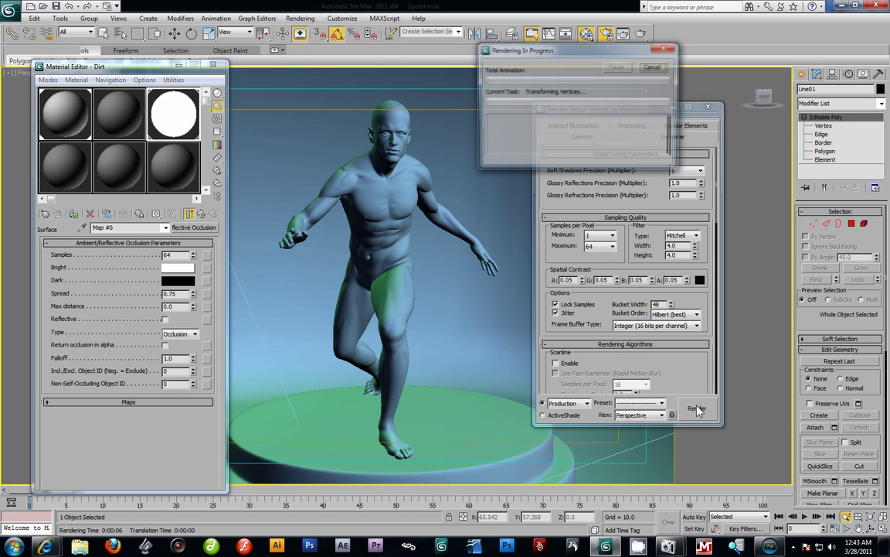
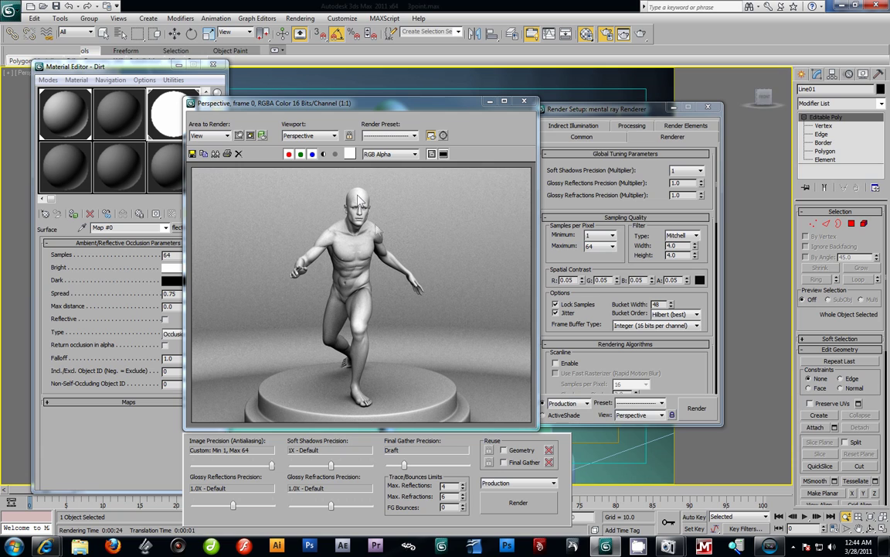
click(192, 153)
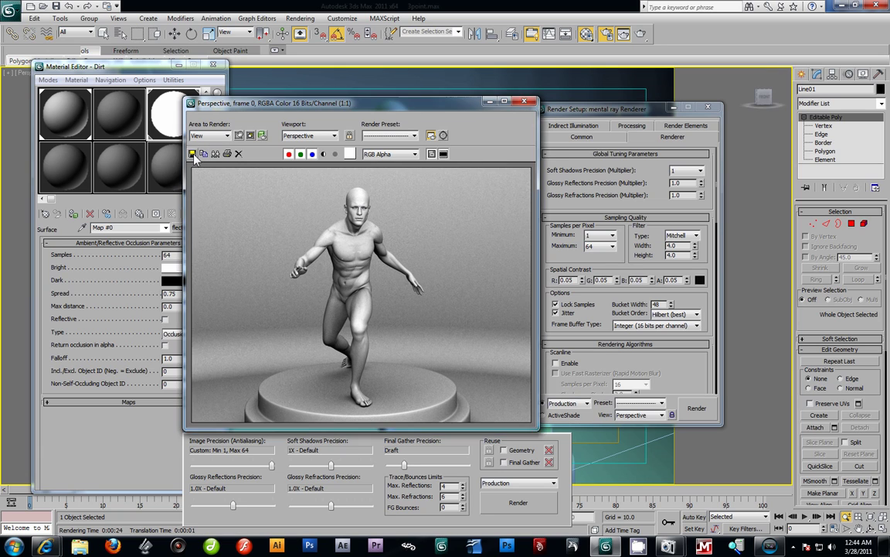
click(286, 338)
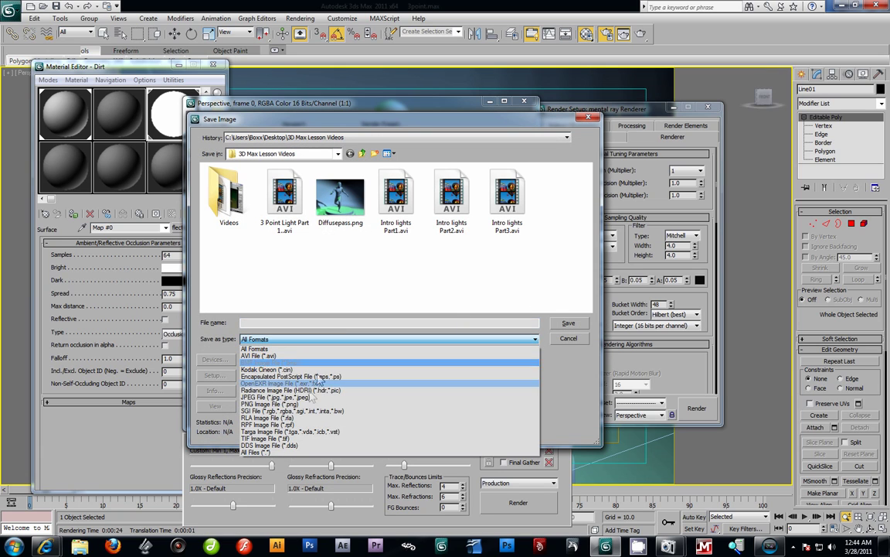
click(278, 403)
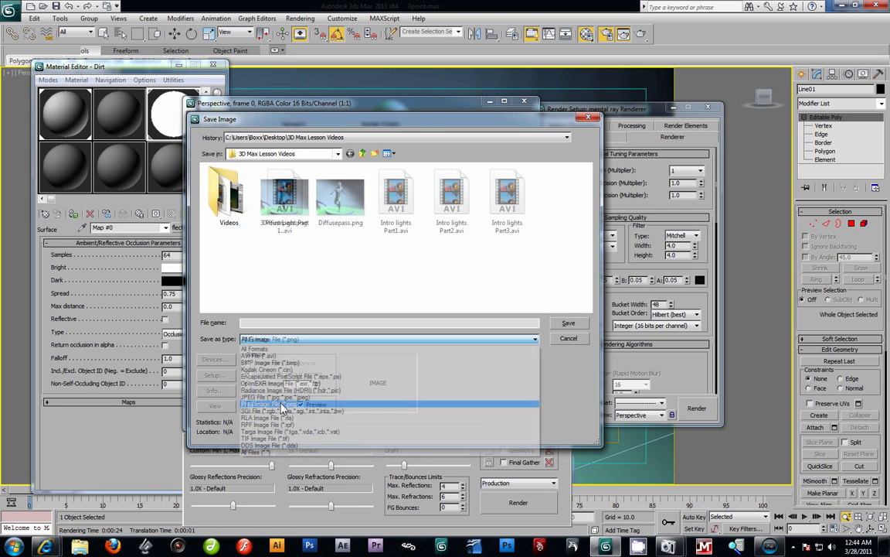
click(272, 324)
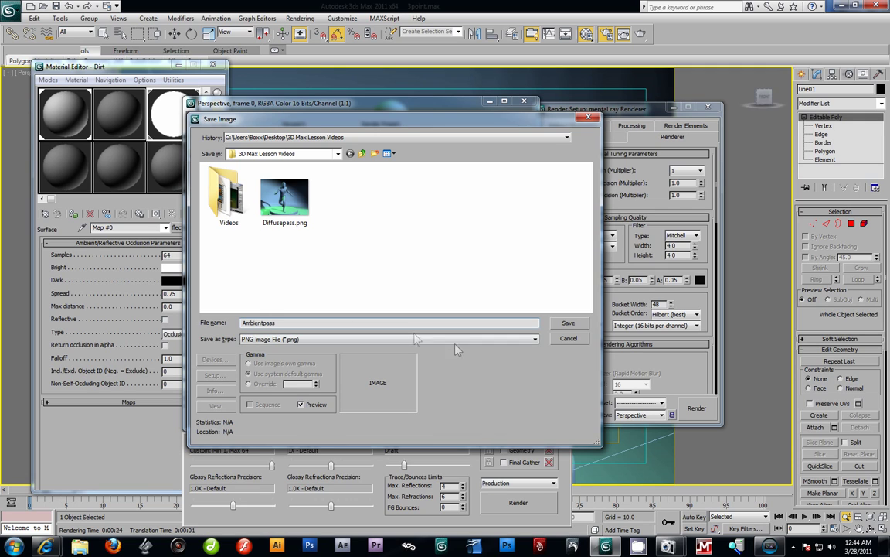
key(Return)
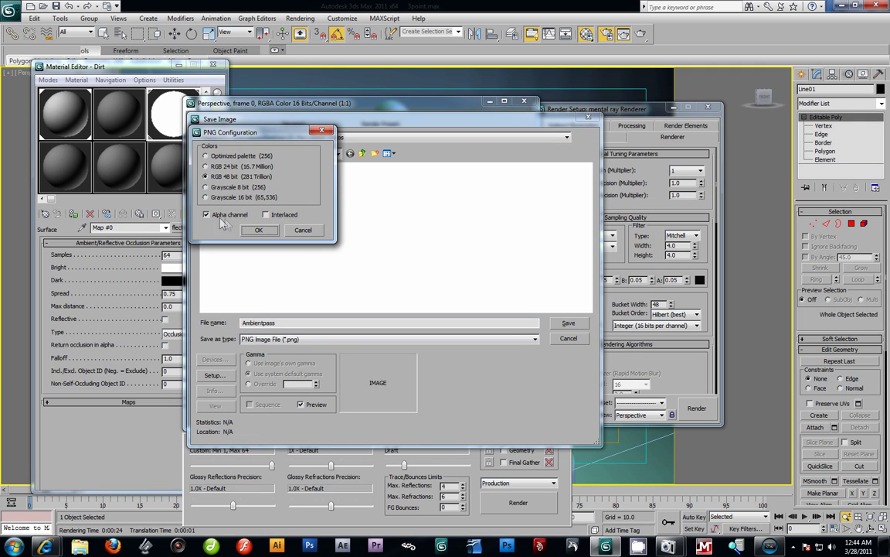
click(256, 230)
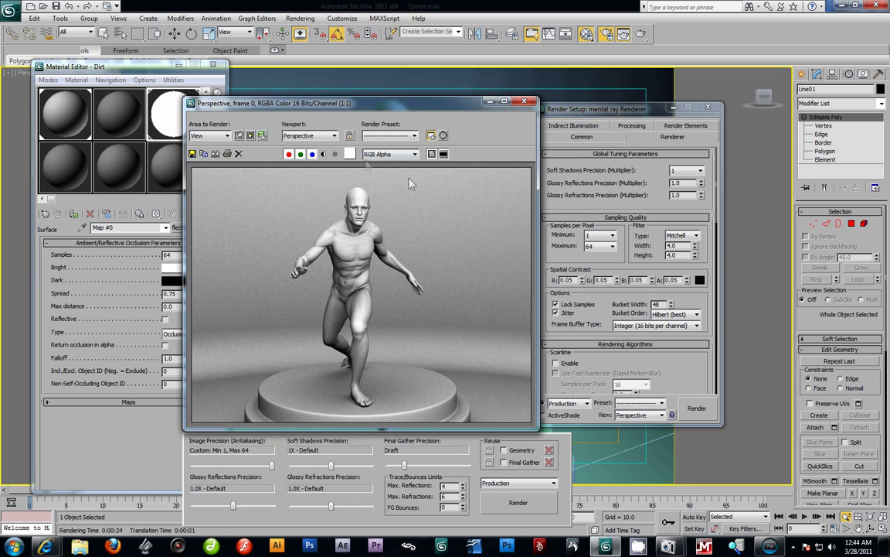
Step: Disable mental ray's Material Override and render the Perspective view with the original materials
click(532, 104)
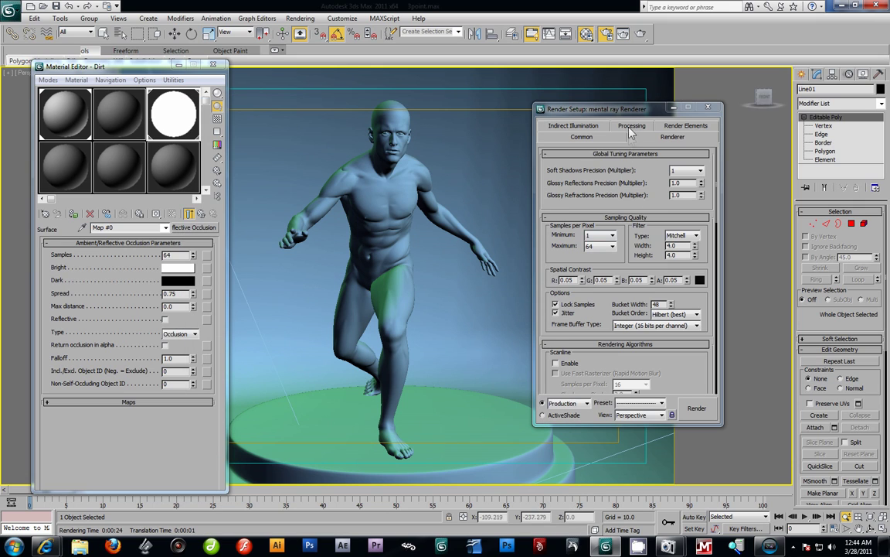
click(631, 127)
click(555, 230)
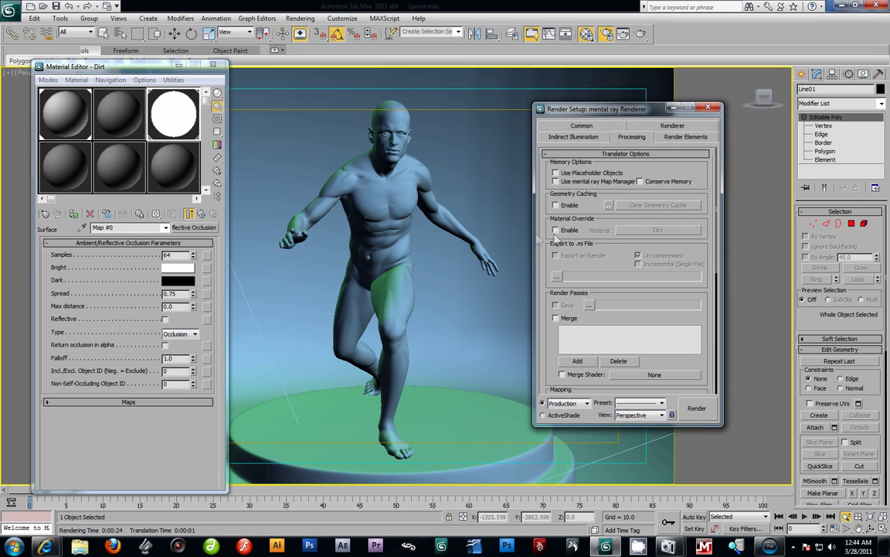
click(641, 34)
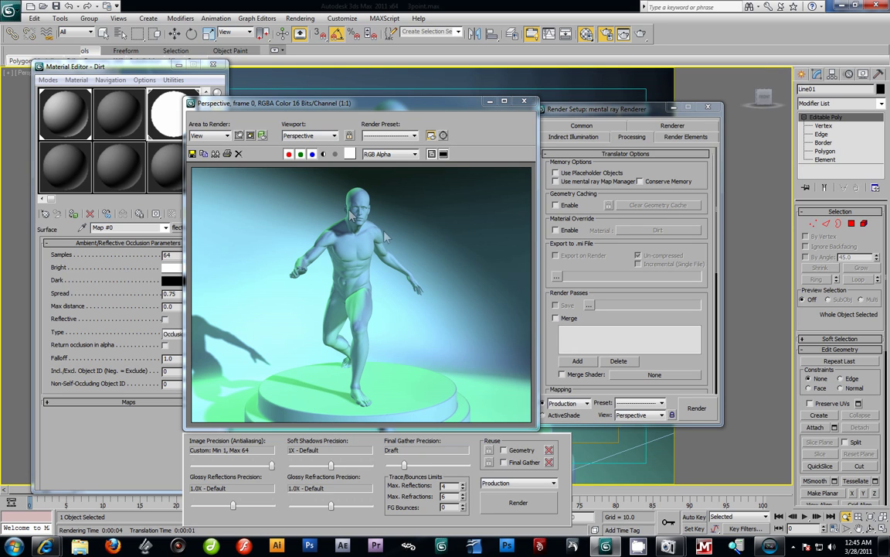
Step: Save the rendered image as Diffusepassmentalray.png in PNG format in the 3D Max Lesson Videos folder
click(202, 153)
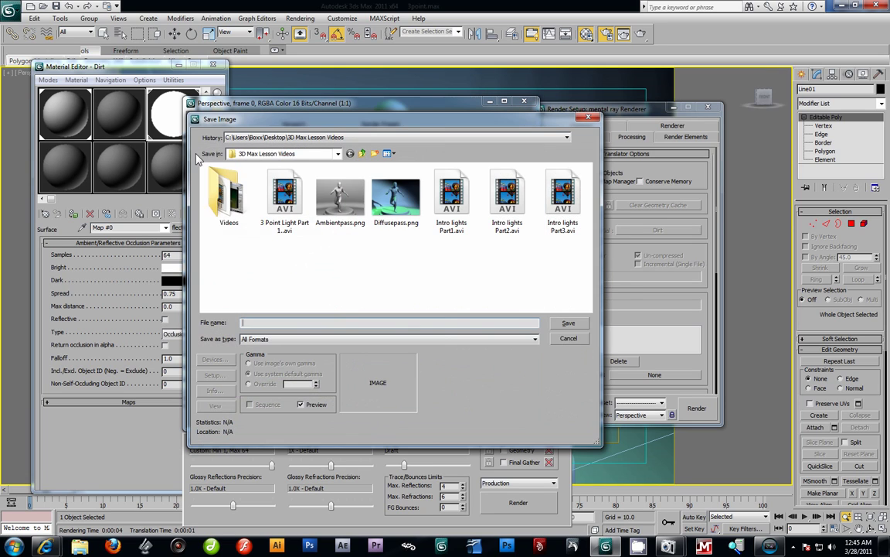
click(394, 222)
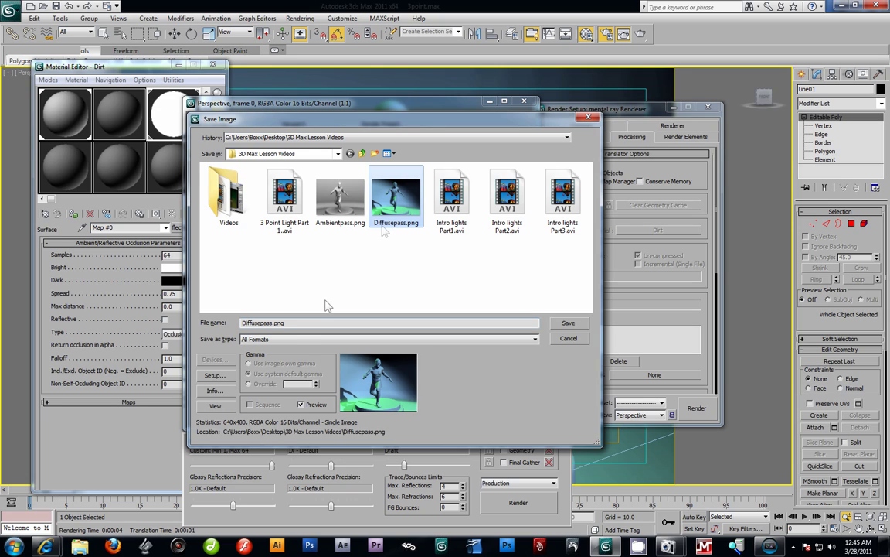
click(273, 323)
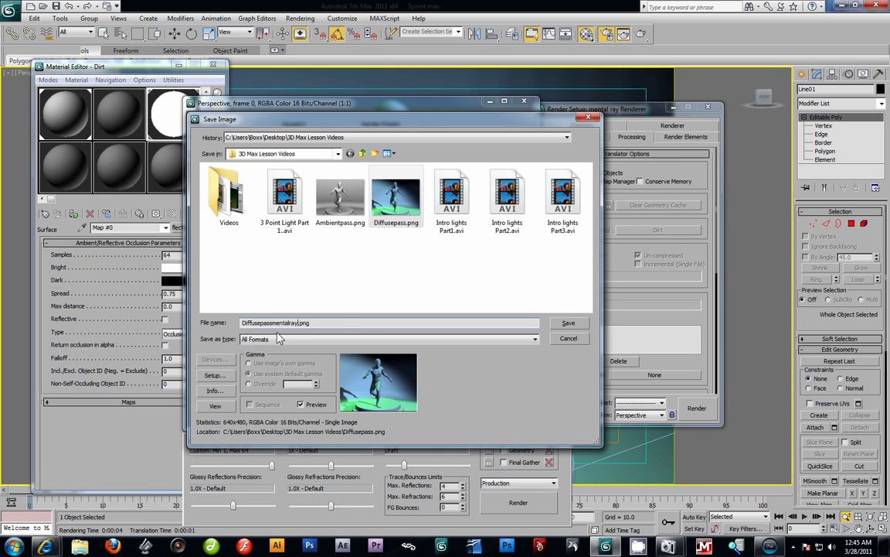
click(534, 340)
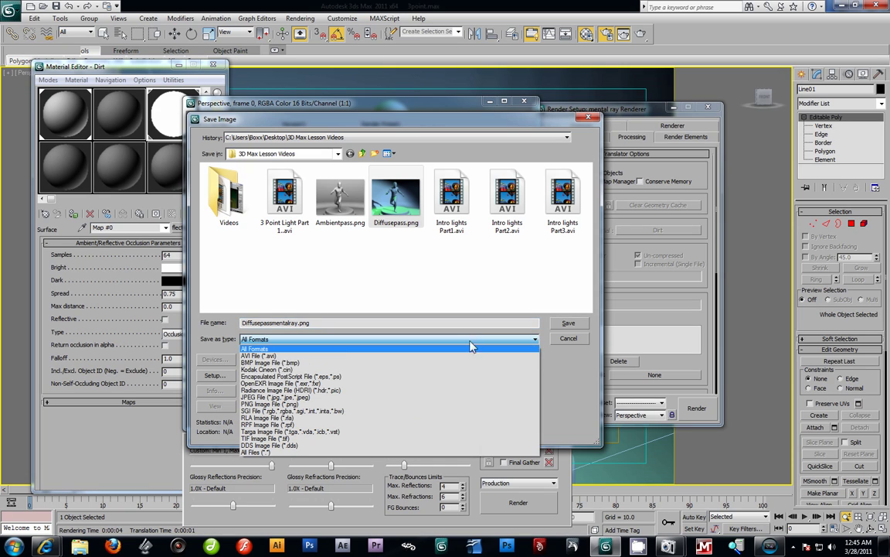
click(279, 403)
click(569, 323)
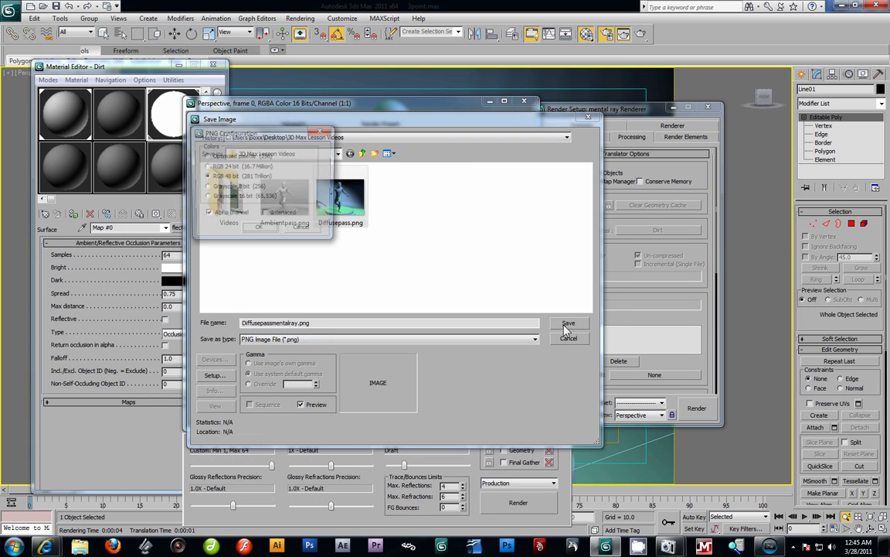
click(258, 230)
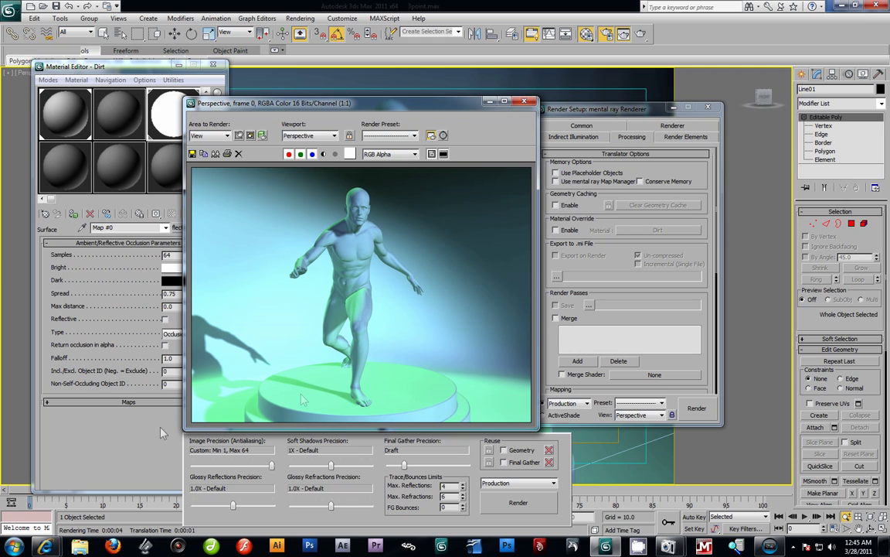
Step: Close the rendered frame window, clear the other windows off the desktop and switch to Photoshop
click(515, 547)
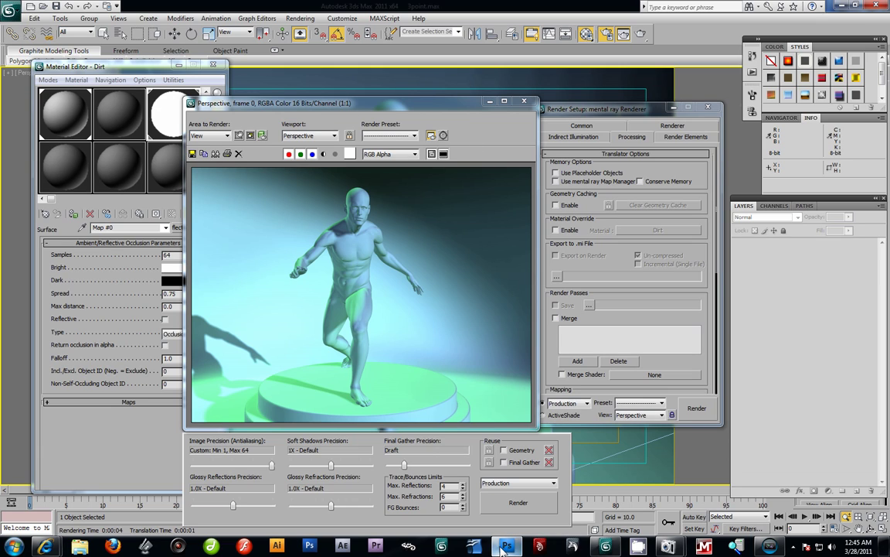
click(843, 7)
click(506, 546)
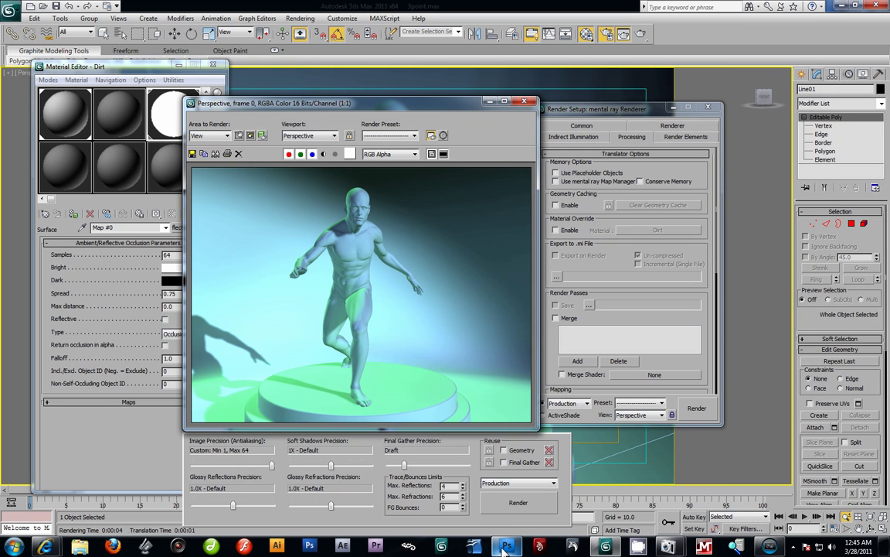
click(524, 102)
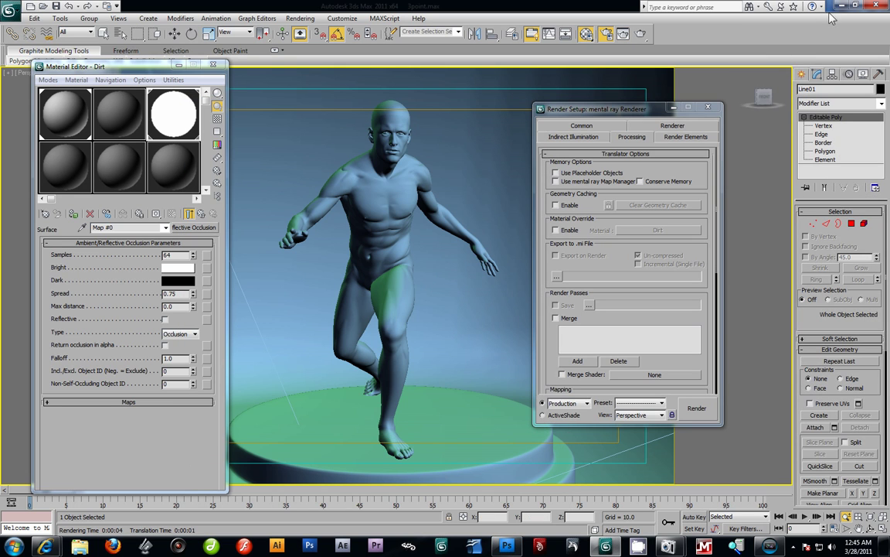
key(super+d)
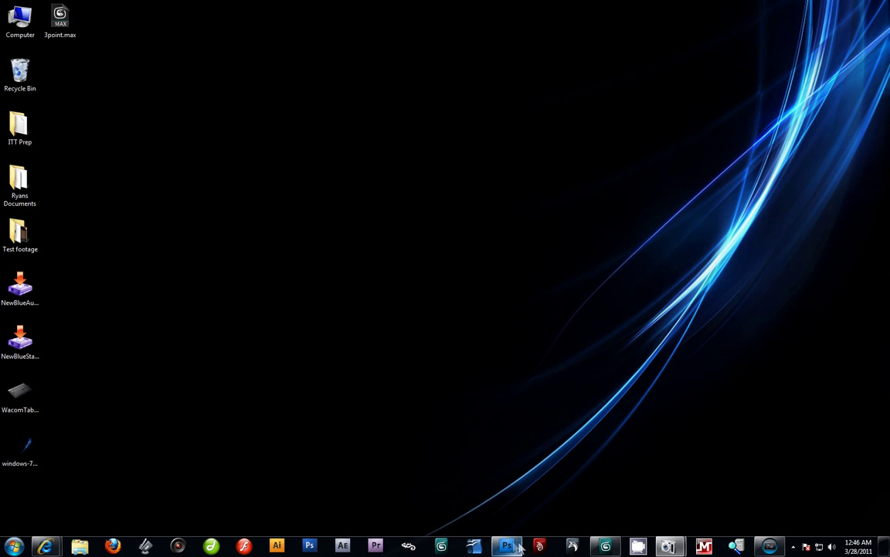
click(507, 546)
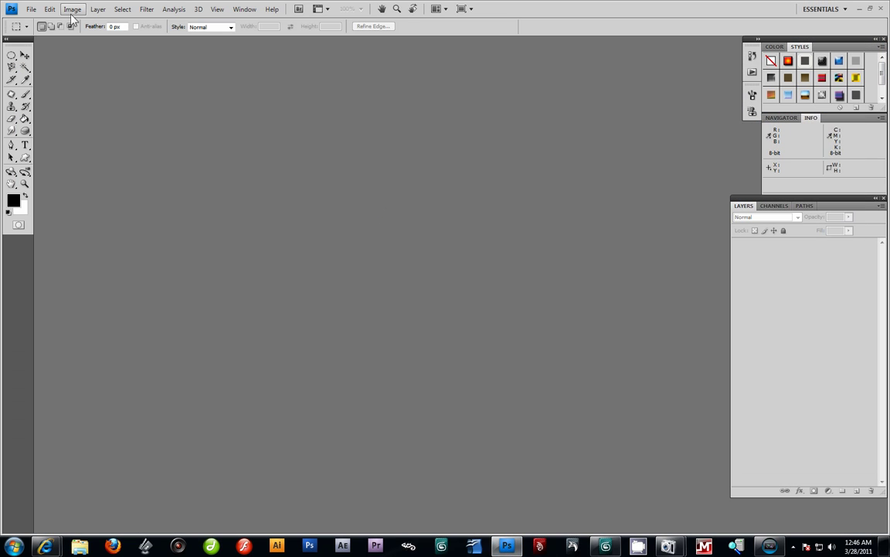
Step: Open Ambientpass.png, Diffusepass.png and Diffusepassmentalray.png together from the desktop's 3D Max Lesson Videos folder
click(31, 9)
click(33, 31)
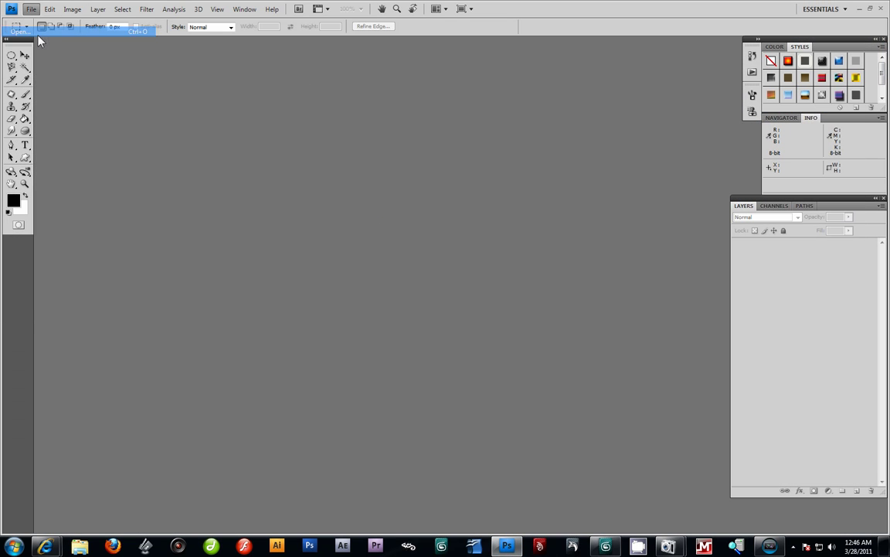
double_click(515, 93)
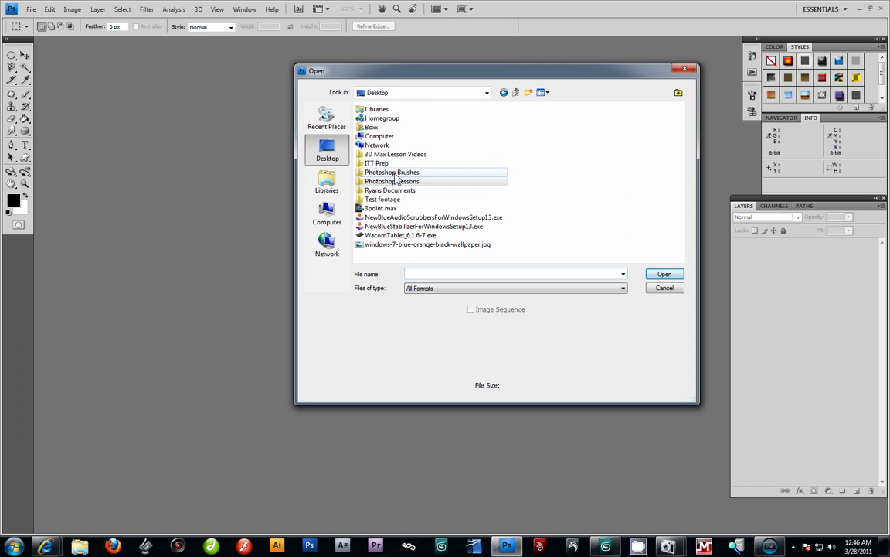
double_click(394, 156)
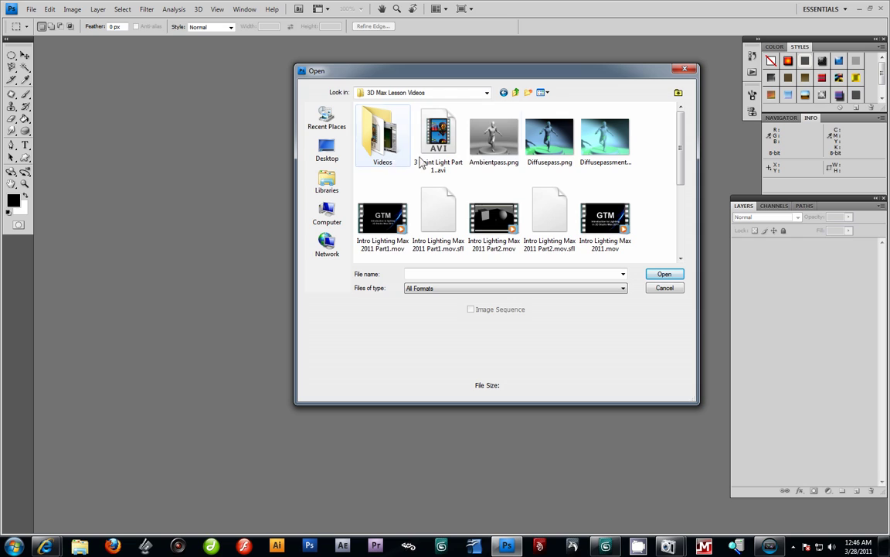
click(508, 153)
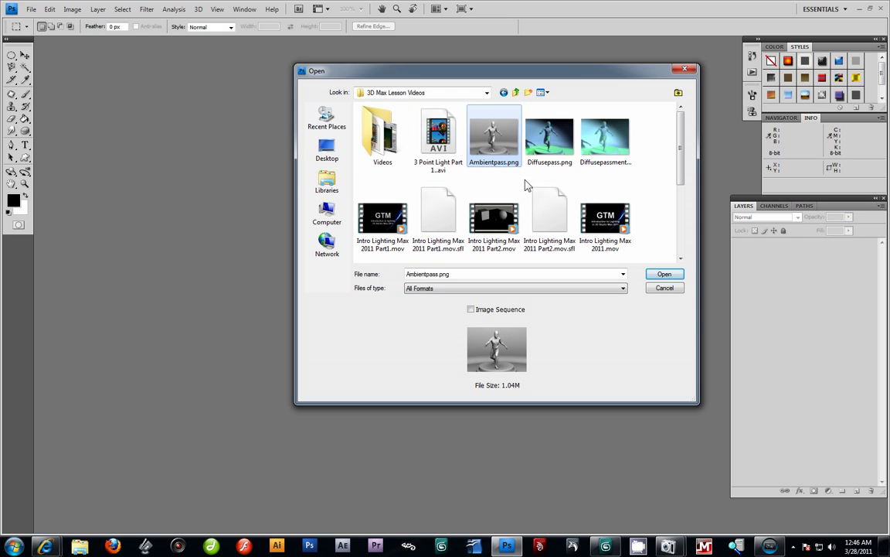
ctrl+click(549, 139)
ctrl+click(606, 139)
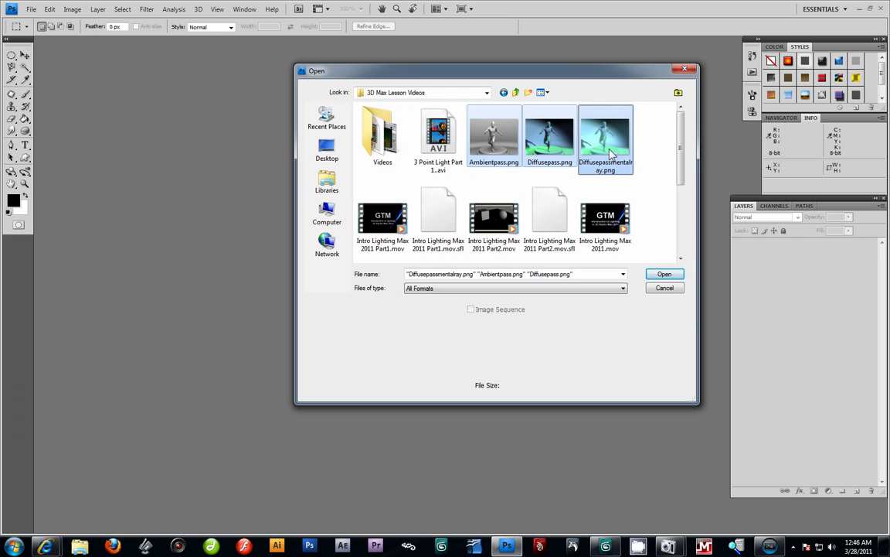
click(663, 276)
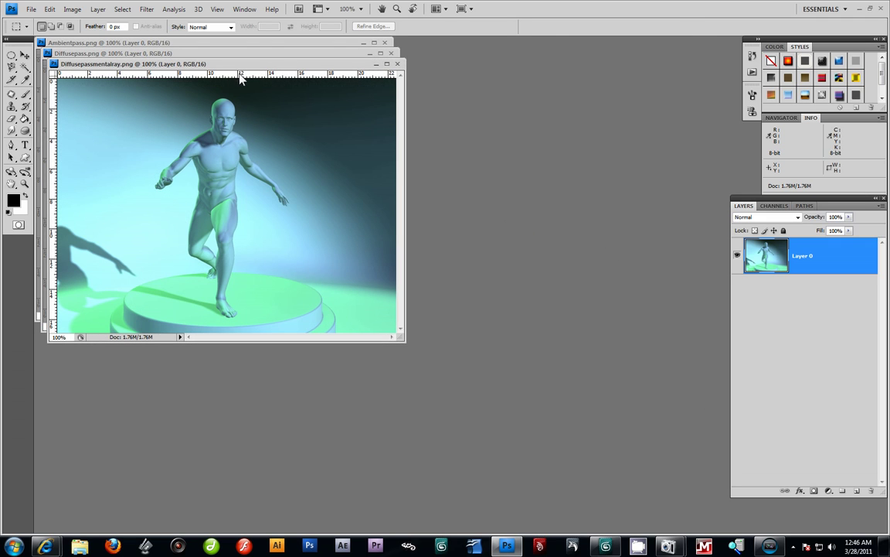
Step: Spread the two diffuse pass windows apart and bring the Ambientpass.png document to the front
drag(241, 67, 483, 185)
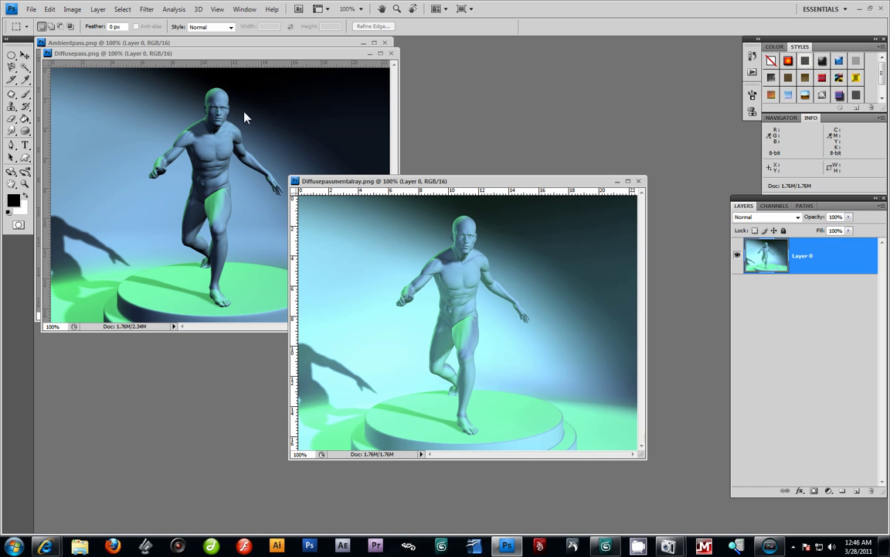
drag(232, 55, 212, 226)
click(238, 43)
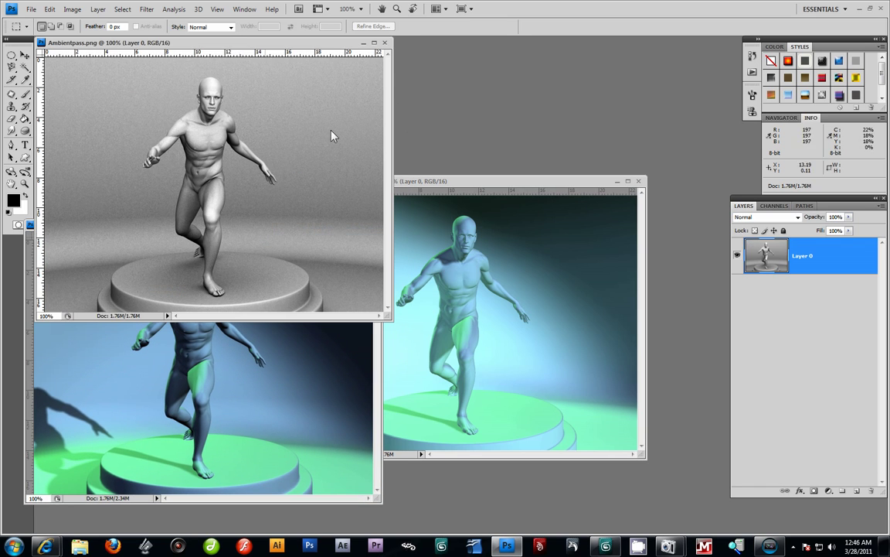
Step: Copy the Ambientpass.png image into the Diffusepassmentalray.png document as a new layer with the Move tool
click(480, 184)
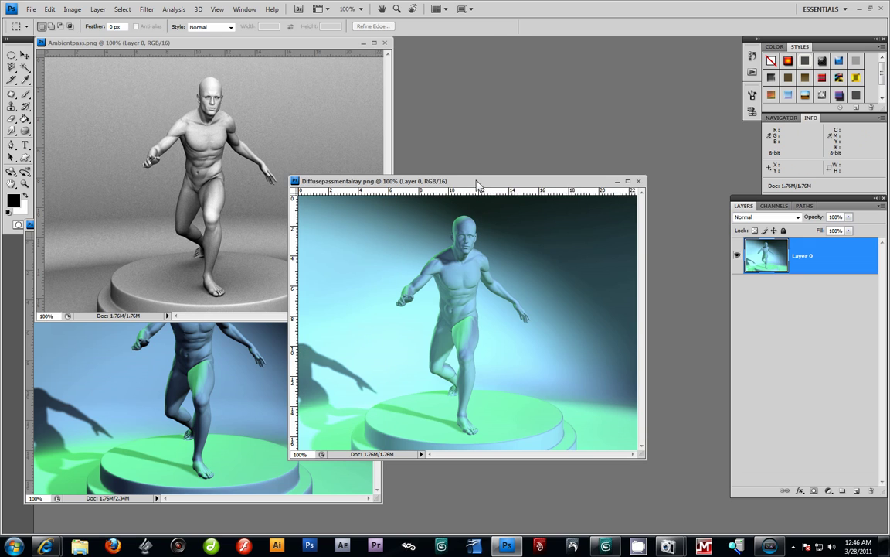
drag(511, 183, 555, 185)
click(190, 101)
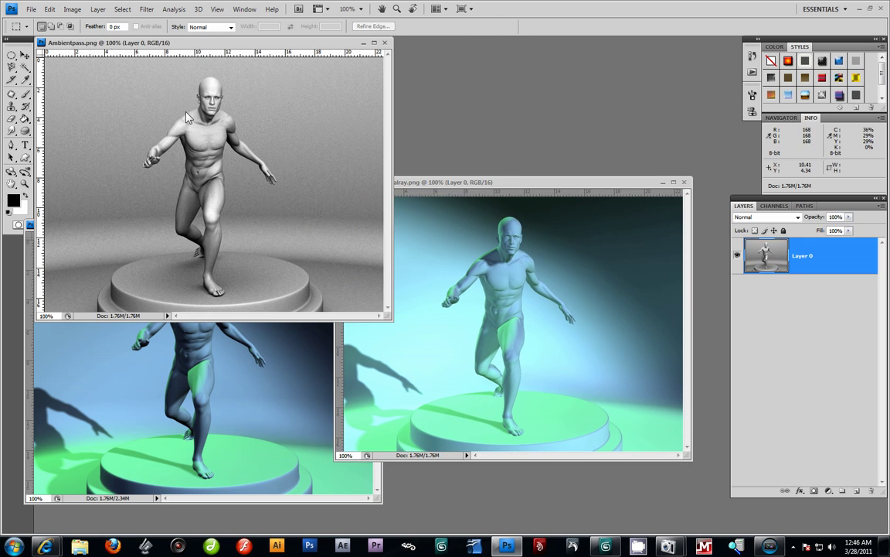
click(25, 55)
drag(187, 101, 341, 219)
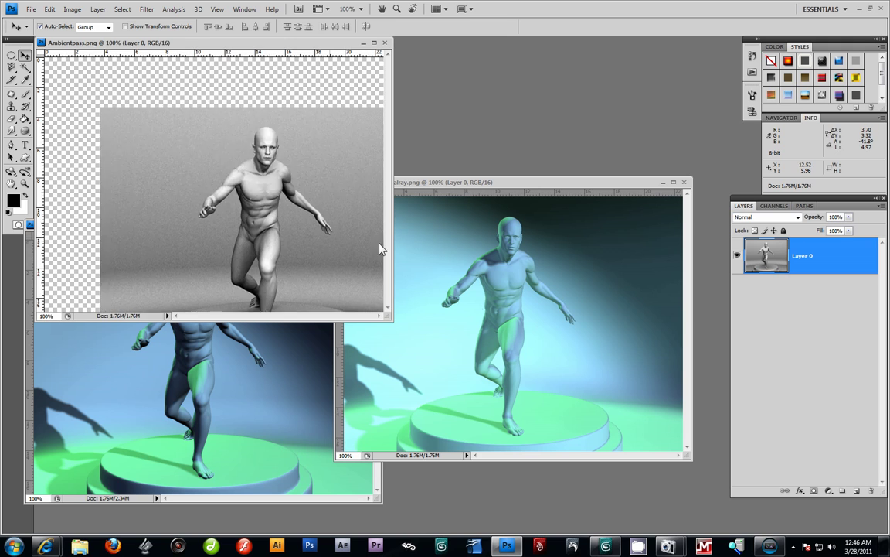
drag(546, 334, 493, 255)
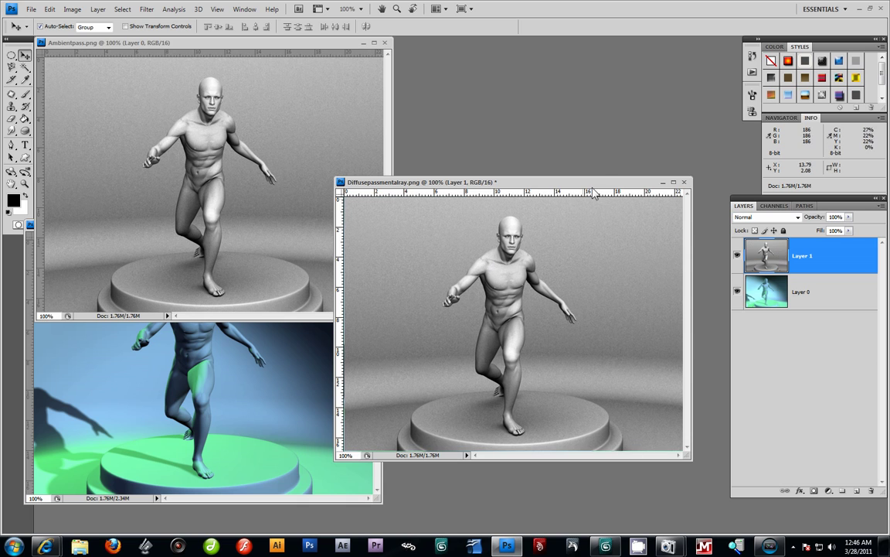
Step: Enlarge the Diffusepassmentalray.png window, turn on snapping and align the ambient layer exactly over the diffuse image
drag(563, 183, 368, 84)
drag(494, 361, 646, 469)
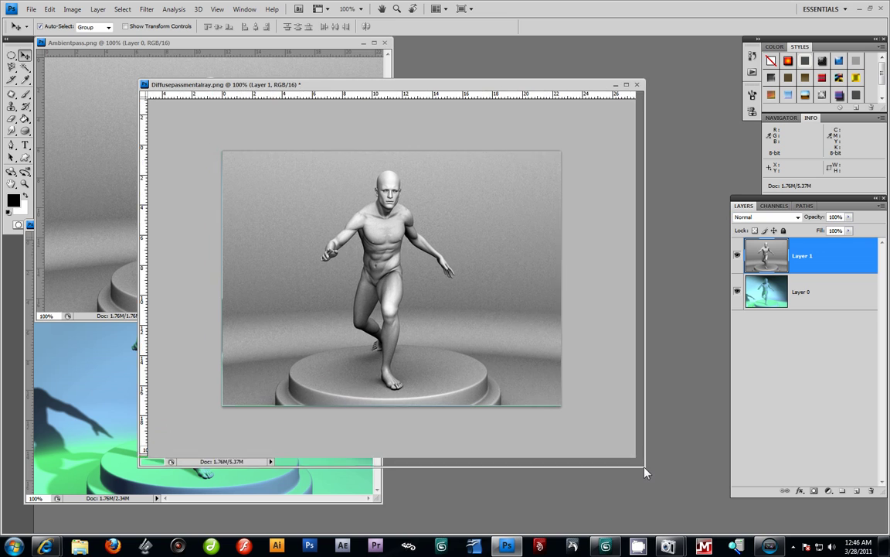
click(217, 9)
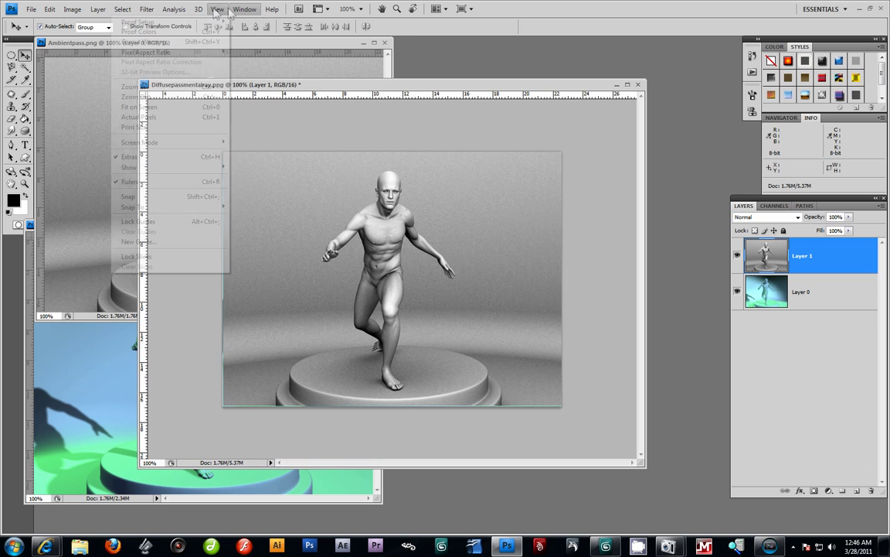
click(178, 196)
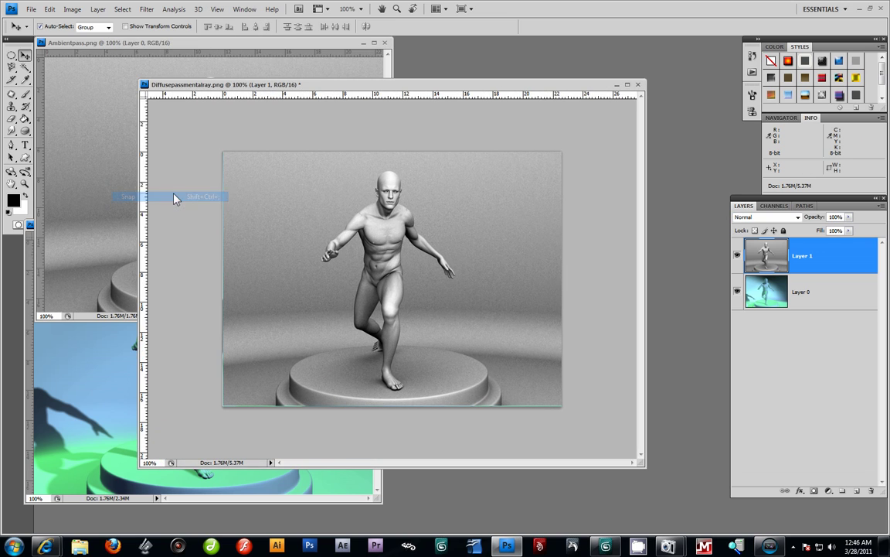
drag(364, 247, 354, 248)
drag(366, 246, 362, 244)
key(Right)
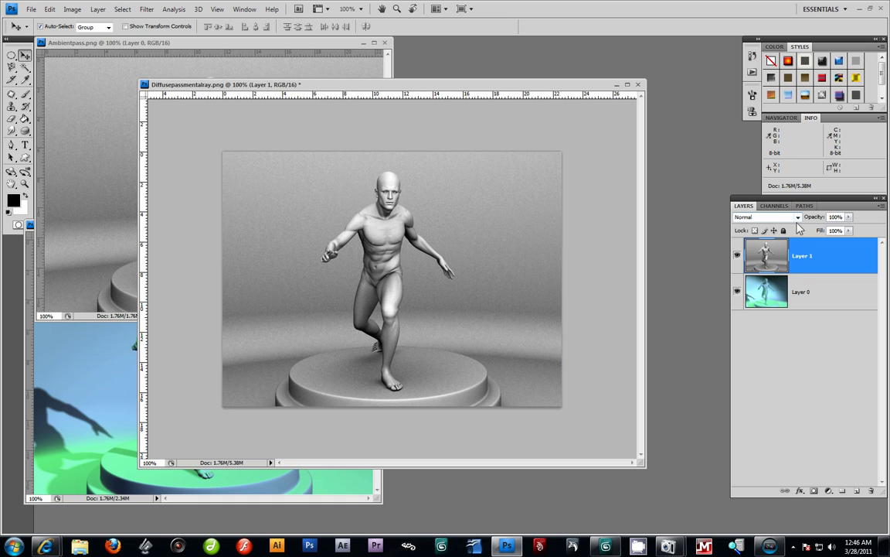
Step: Rename the grey upper layer Ambient and the coloured lower layer Diffuse
double_click(803, 256)
key(Return)
double_click(804, 292)
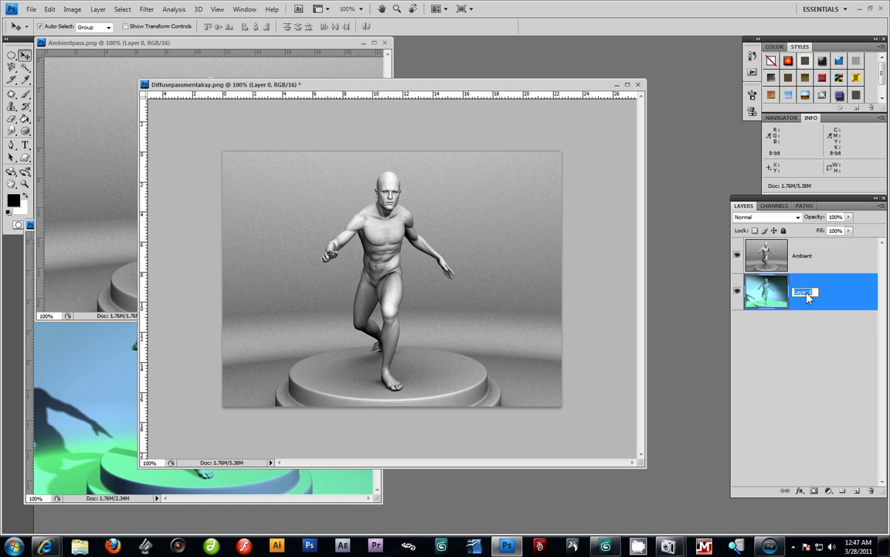
key(Return)
Step: Set the Ambient layer's blend mode to Multiply and its opacity to 75%
click(808, 259)
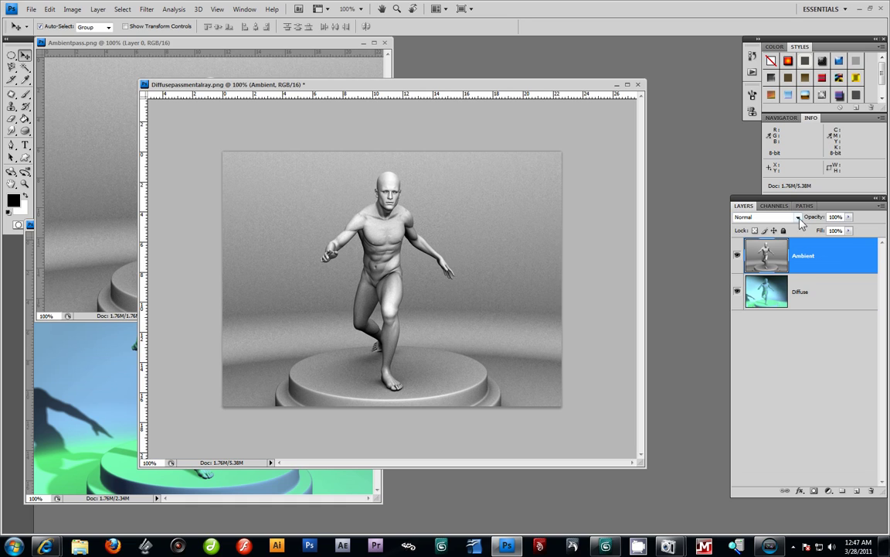
click(799, 219)
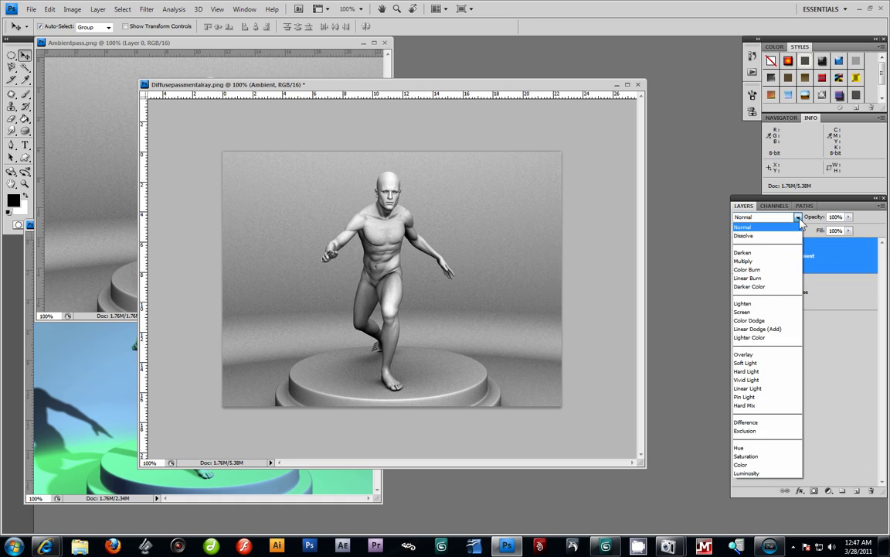
click(764, 262)
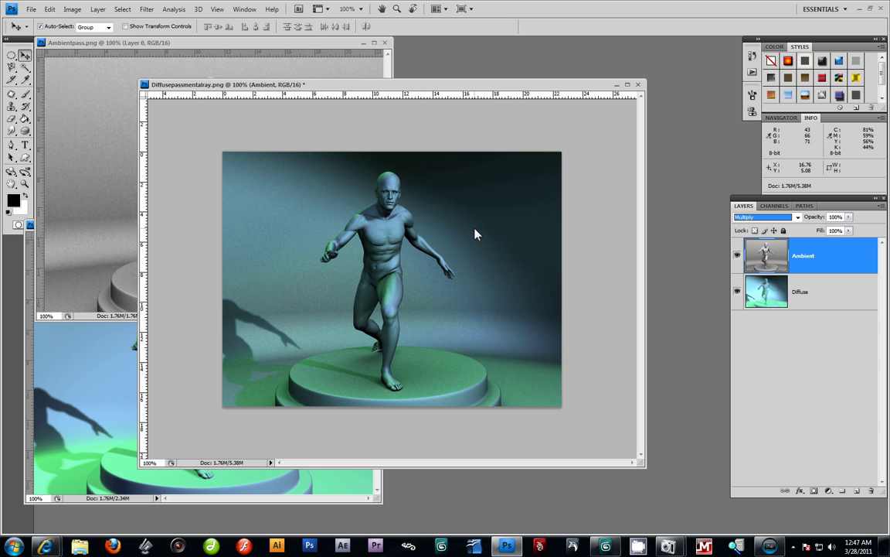
mouse_move(849, 217)
mouse_down()
mouse_move(848, 234)
mouse_move(839, 232)
mouse_up()
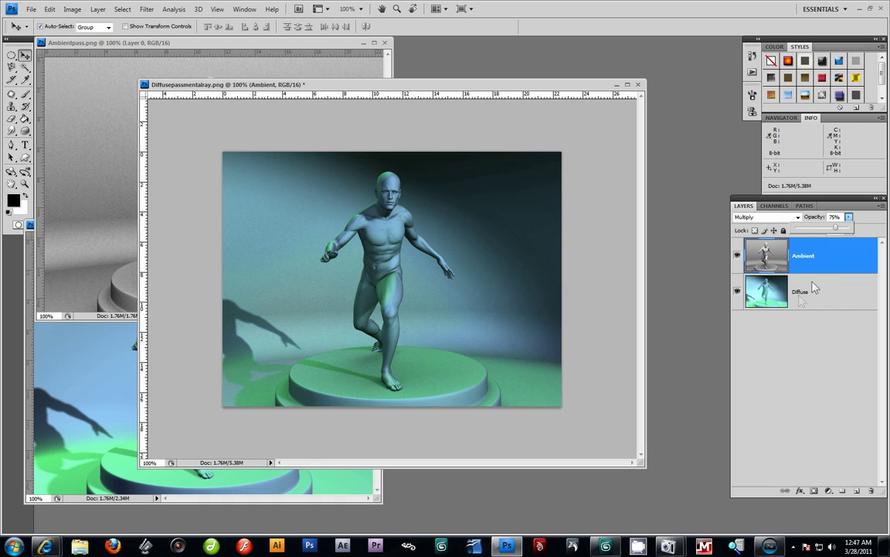
click(800, 265)
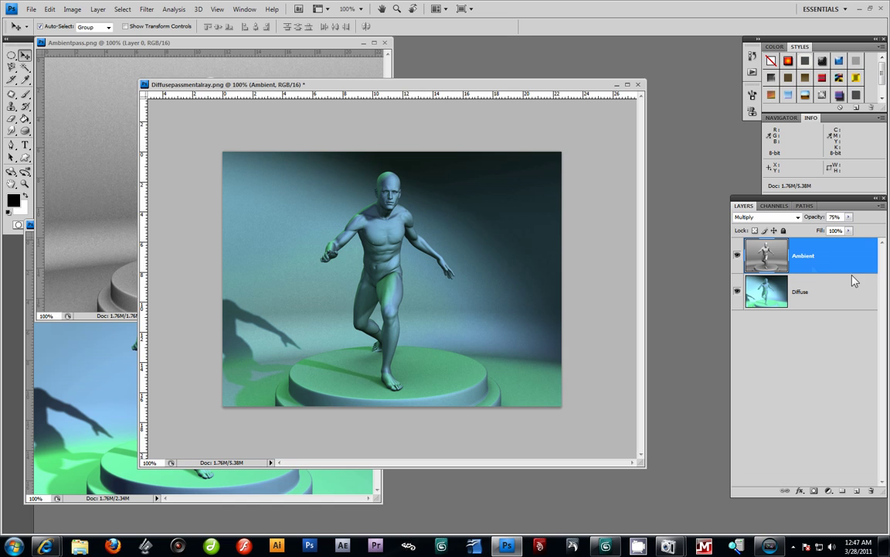
Step: Hide the Diffuse layer and set the Ambient layer's opacity to 100%
click(736, 292)
click(849, 217)
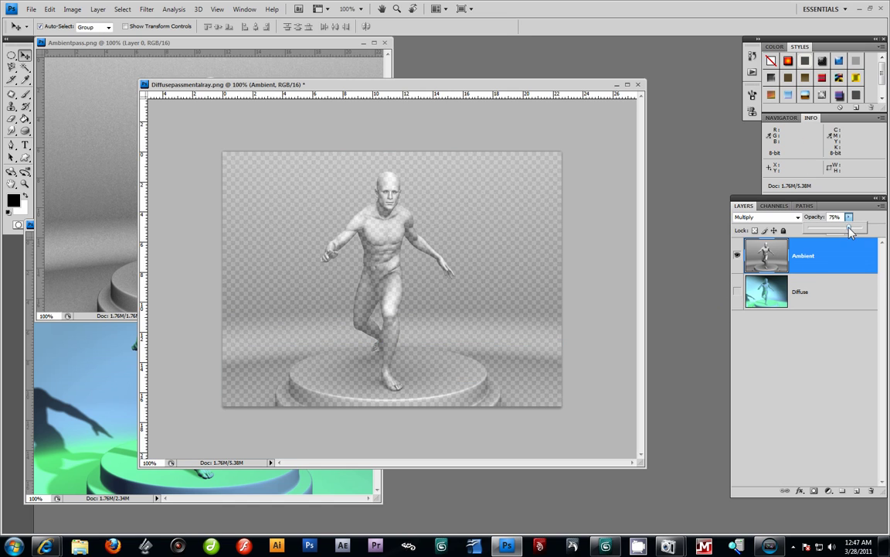
drag(851, 232, 866, 229)
Step: Open a Curves adjustment on the Ambient layer and lower the Red channel's midpoint to output 102 at input 128
click(77, 12)
mouse_move(73, 35)
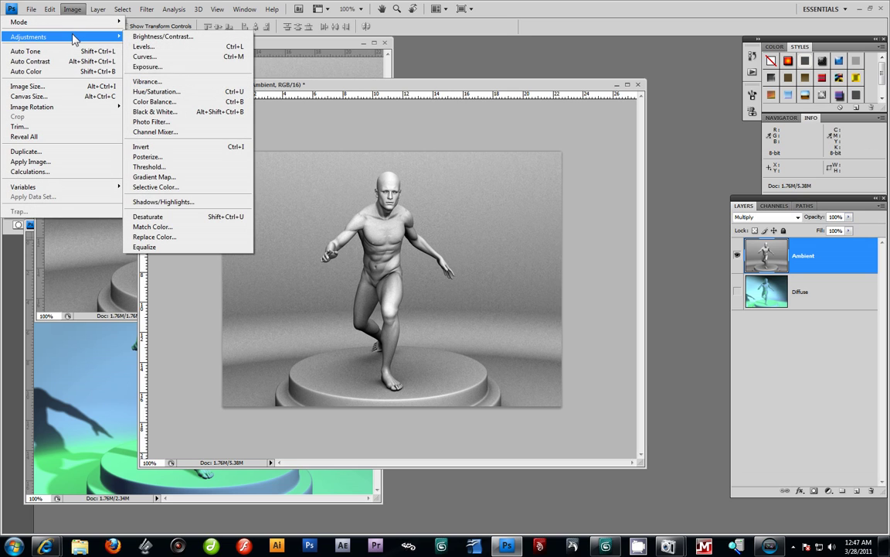
click(168, 57)
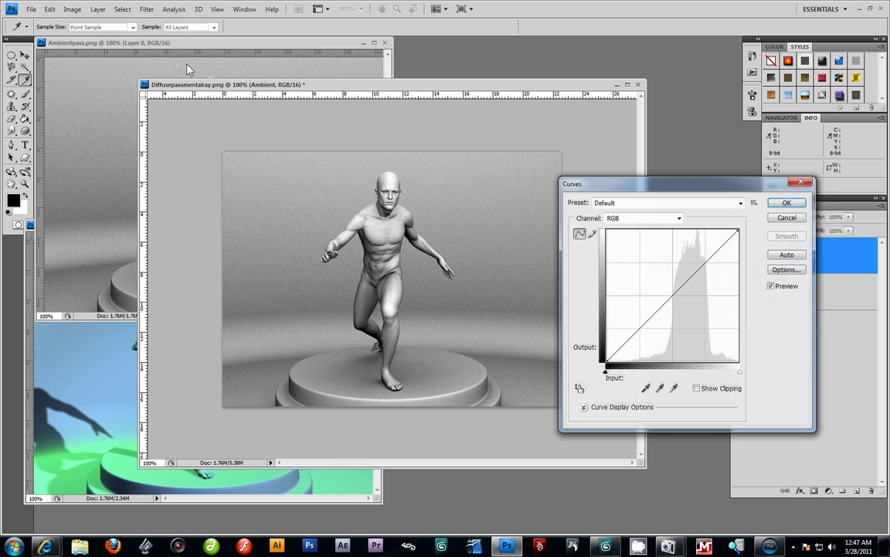
drag(670, 298, 669, 293)
click(680, 219)
click(634, 240)
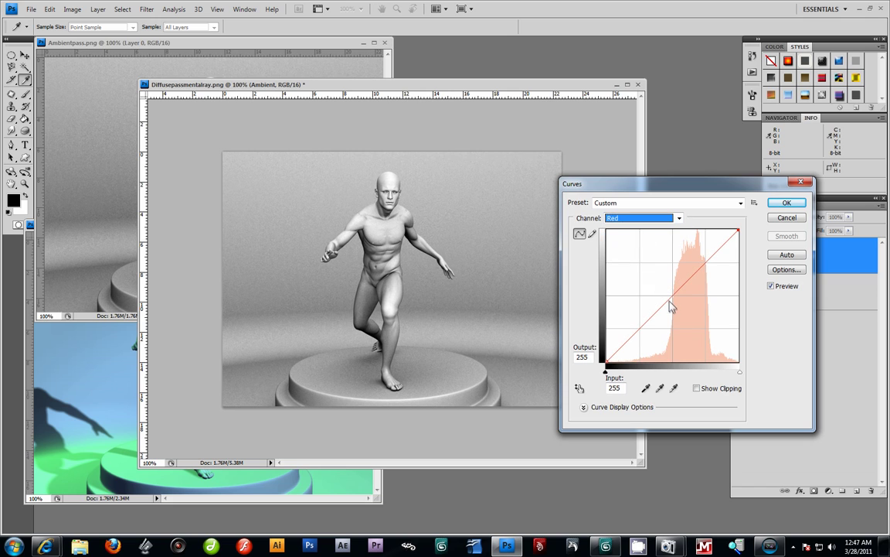
drag(671, 306, 675, 311)
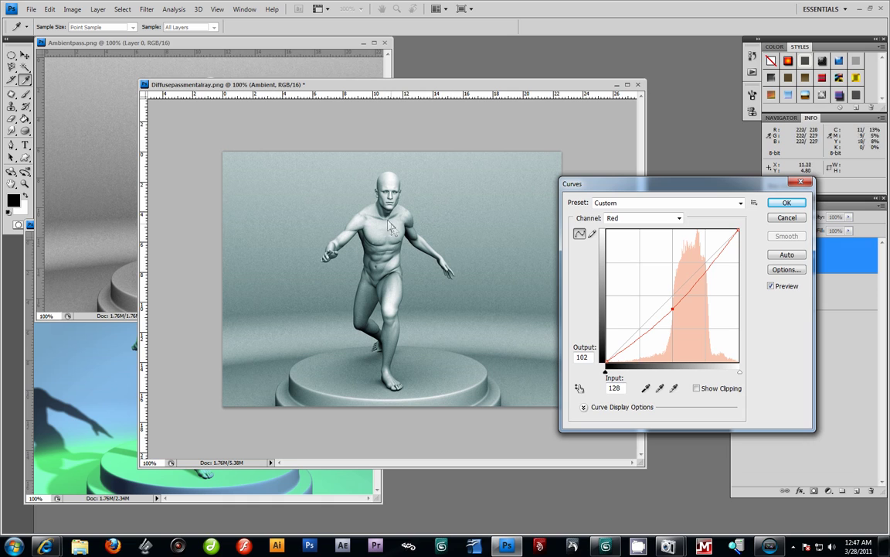
Step: Lower the Blue channel's curve to output 91 at input 143 and apply the Curves adjustment
click(679, 218)
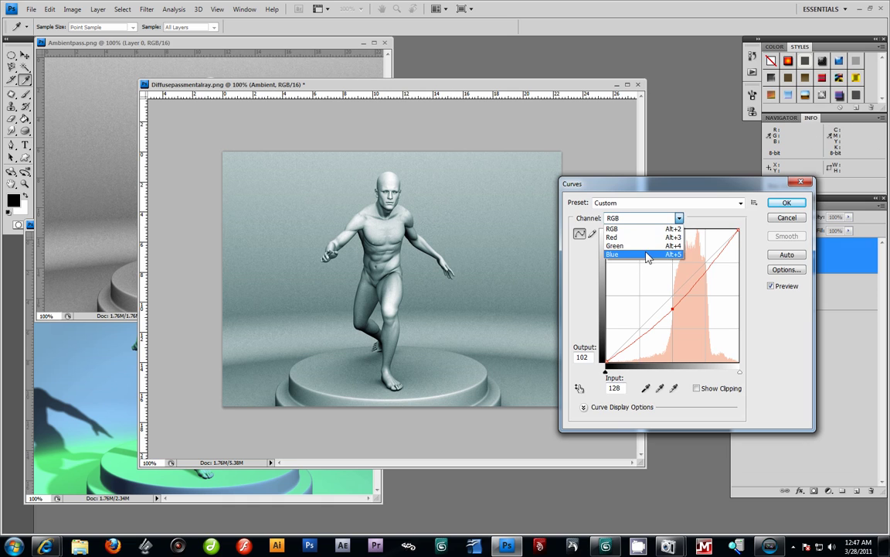
click(674, 254)
mouse_move(672, 304)
mouse_down()
mouse_move(660, 299)
mouse_move(682, 318)
mouse_up()
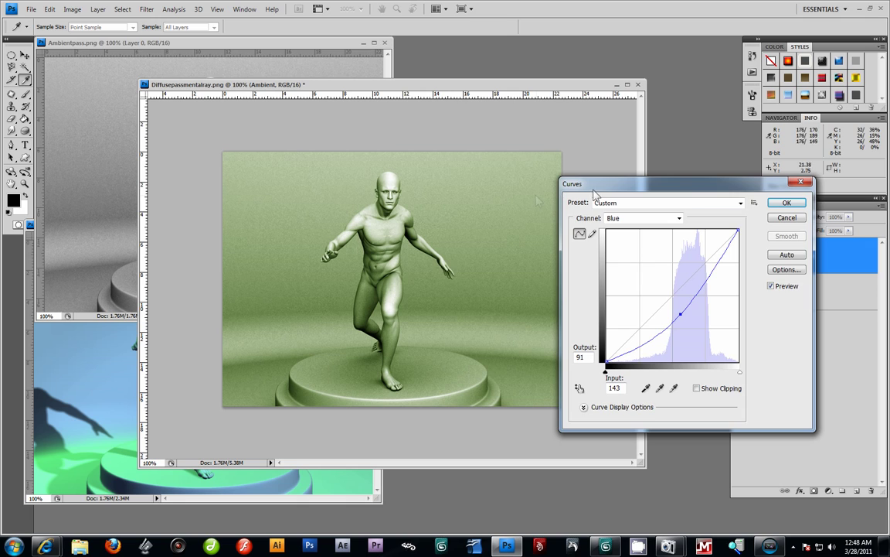
drag(617, 183, 487, 154)
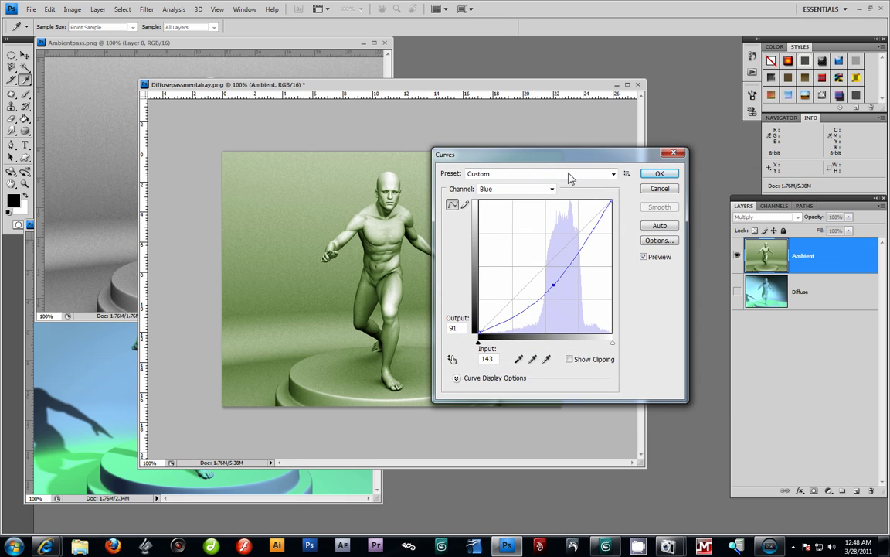
click(659, 173)
key(v)
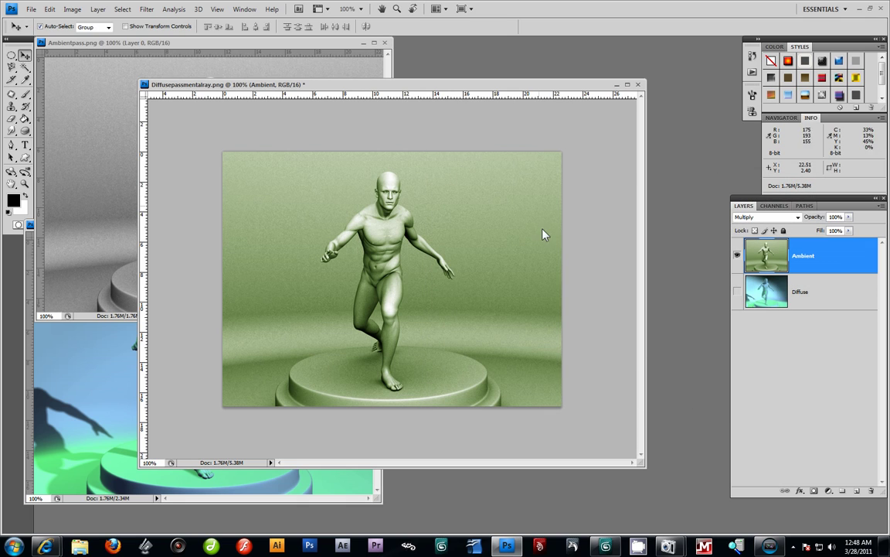
Step: Set the tinted Ambient layer to 75% opacity over the reshown Diffuse layer and merge the two
click(737, 292)
click(849, 216)
drag(840, 233, 836, 233)
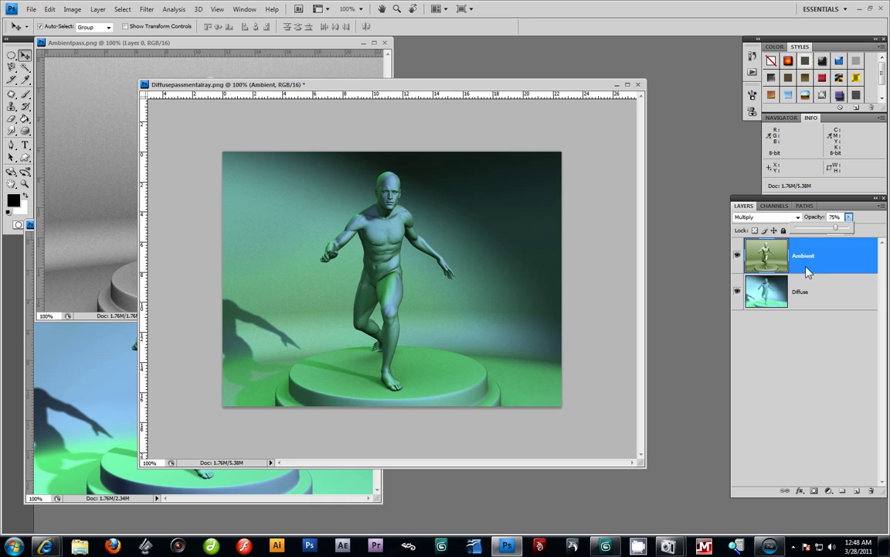
key(ctrl+e)
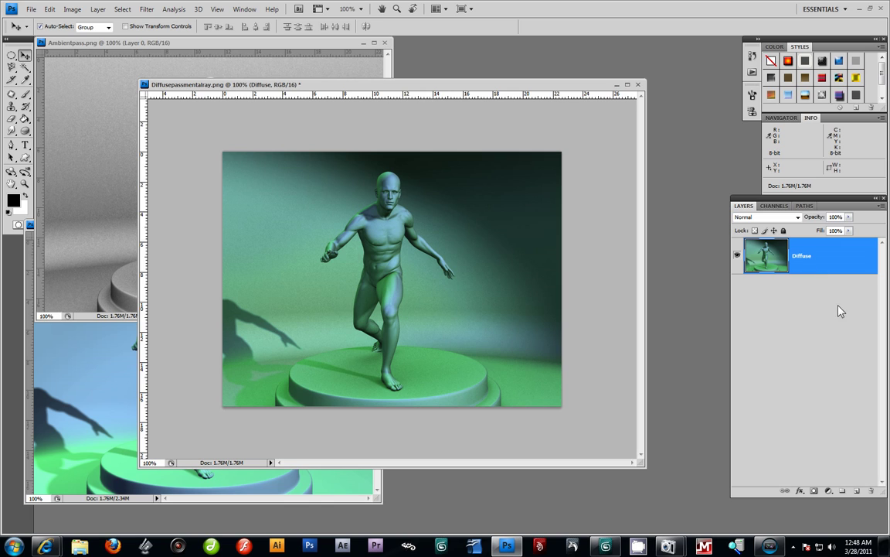
Step: Convert the merged image's colour depth to 8 Bits/Channel
click(147, 9)
mouse_move(124, 9)
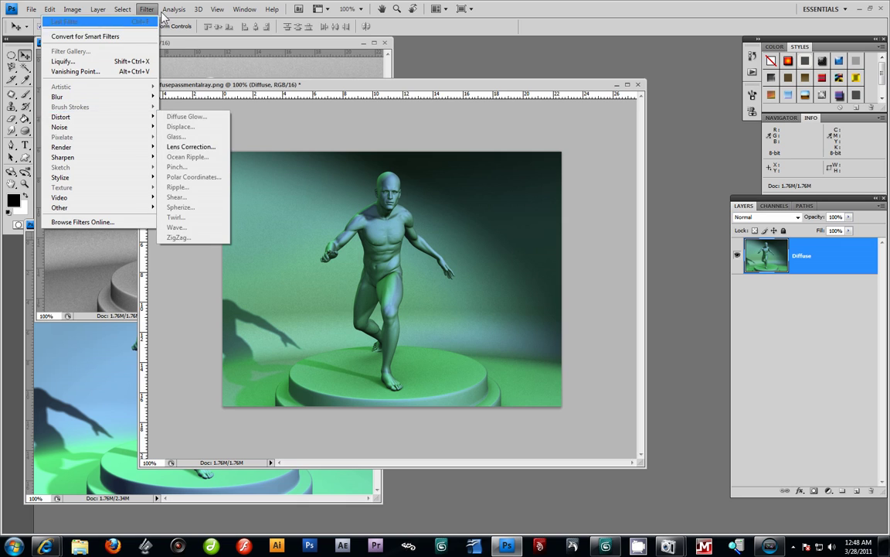
mouse_move(71, 9)
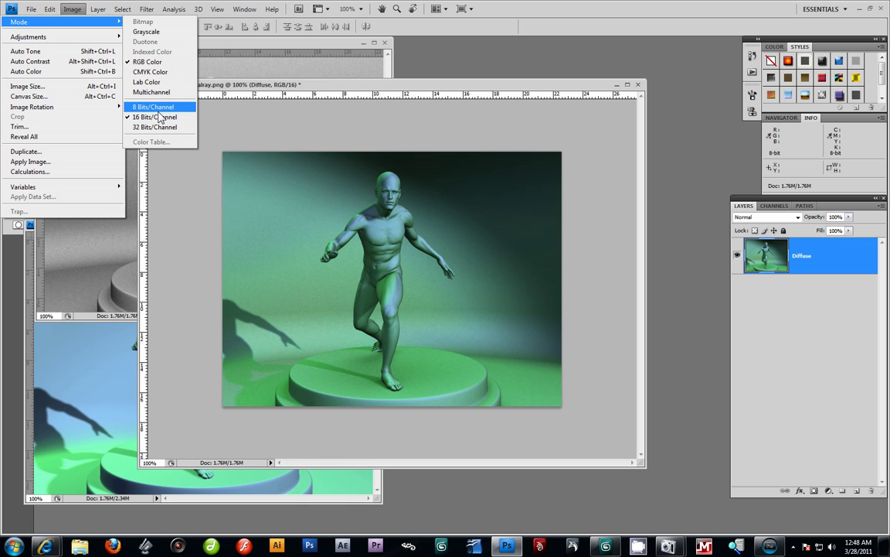
mouse_move(91, 40)
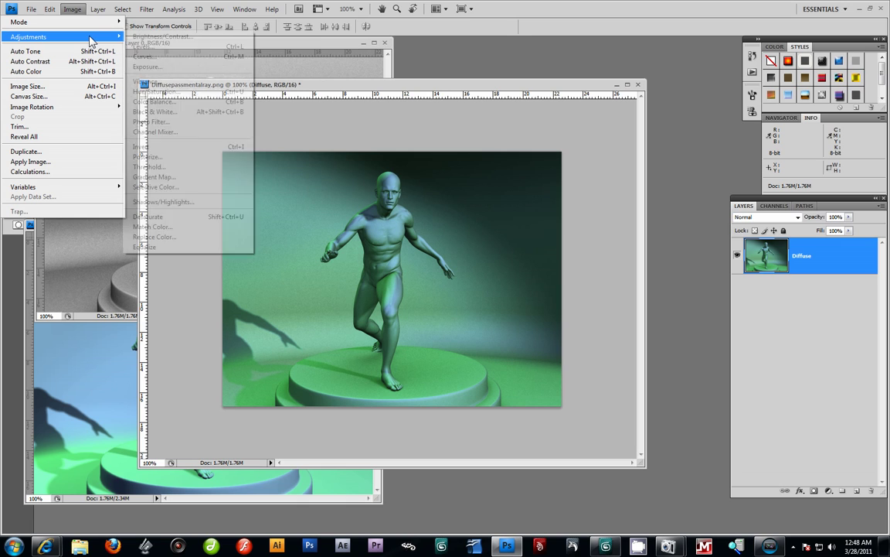
click(146, 9)
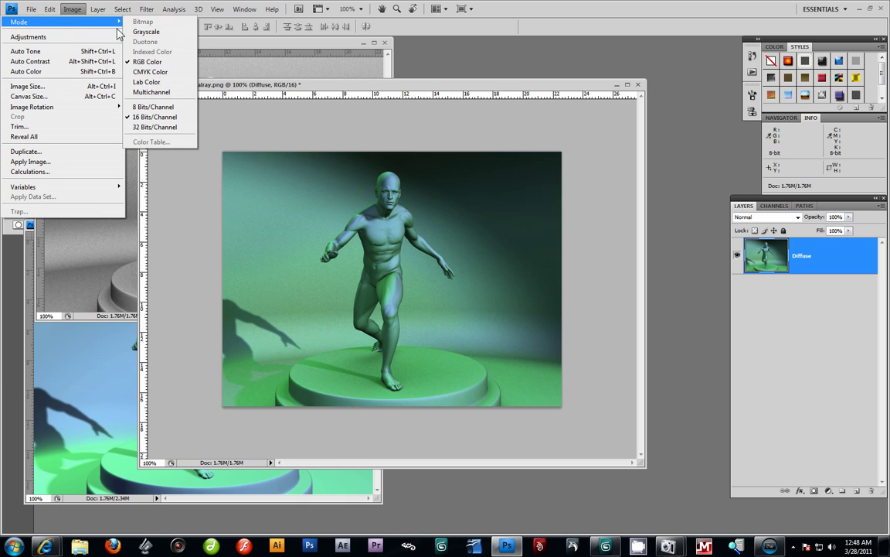
click(153, 107)
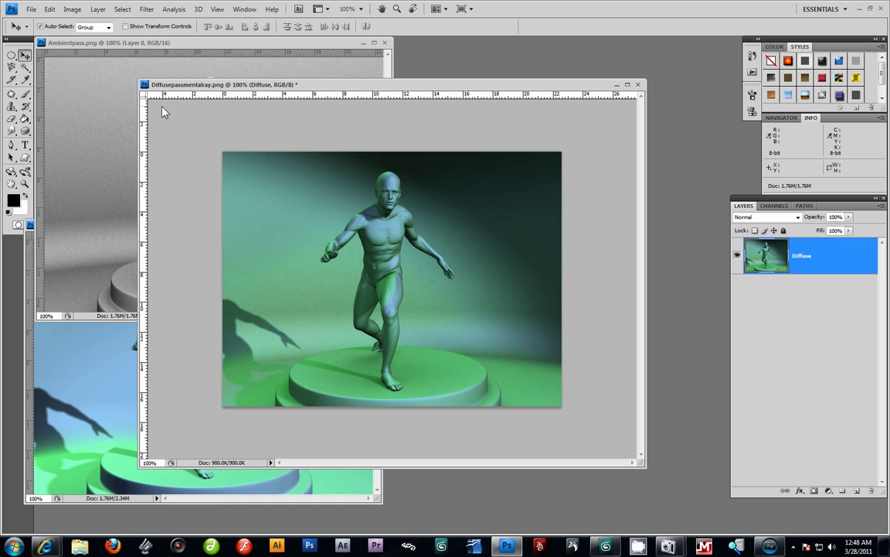
Step: Apply the Diffuse Glow filter to the merged image with a Glow Amount of 6 and a Clear Amount of 16
click(145, 10)
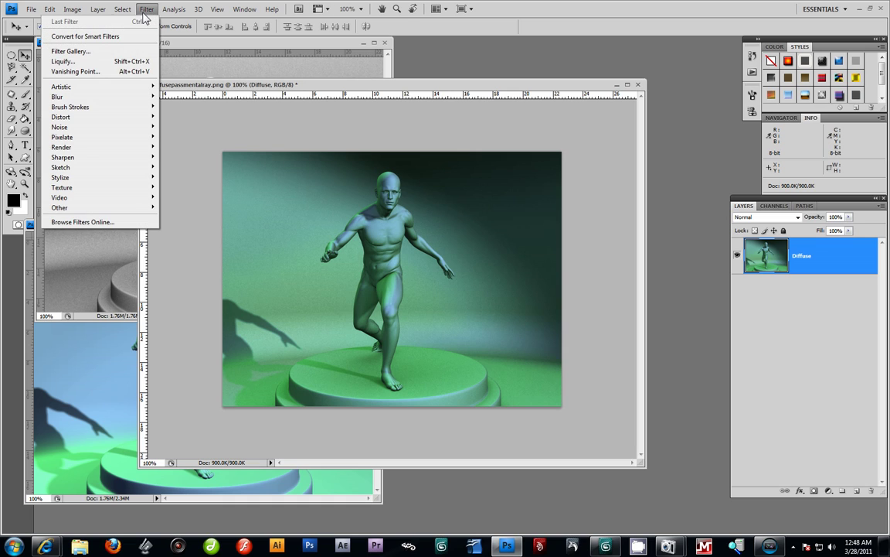
click(97, 51)
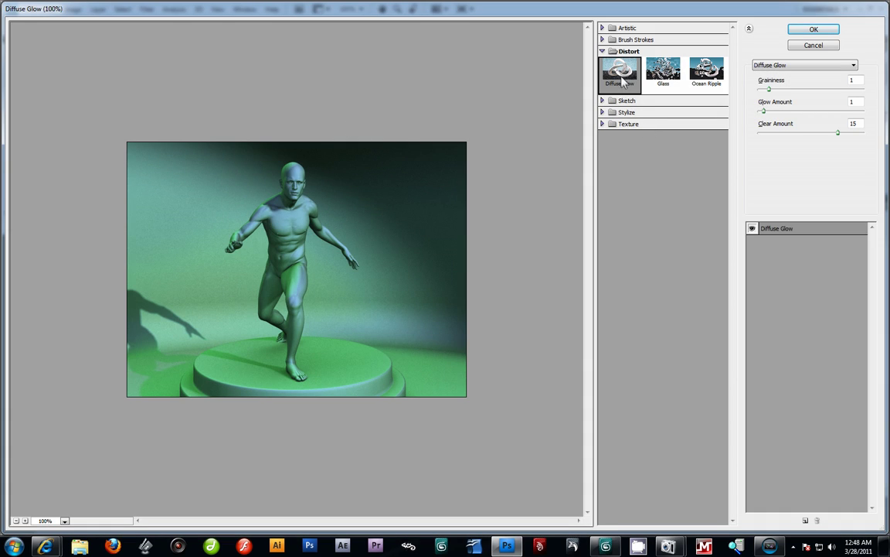
drag(770, 116, 791, 128)
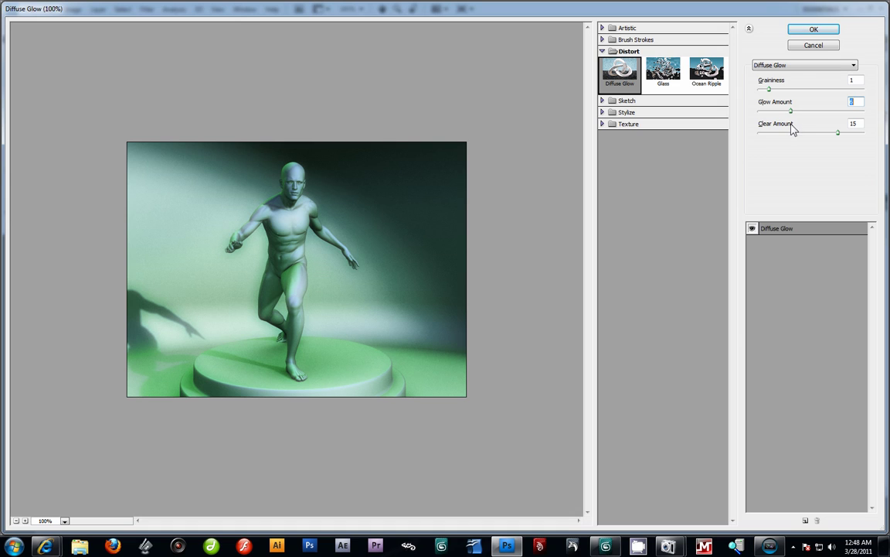
mouse_move(838, 133)
mouse_down()
mouse_move(852, 134)
mouse_move(848, 140)
mouse_up()
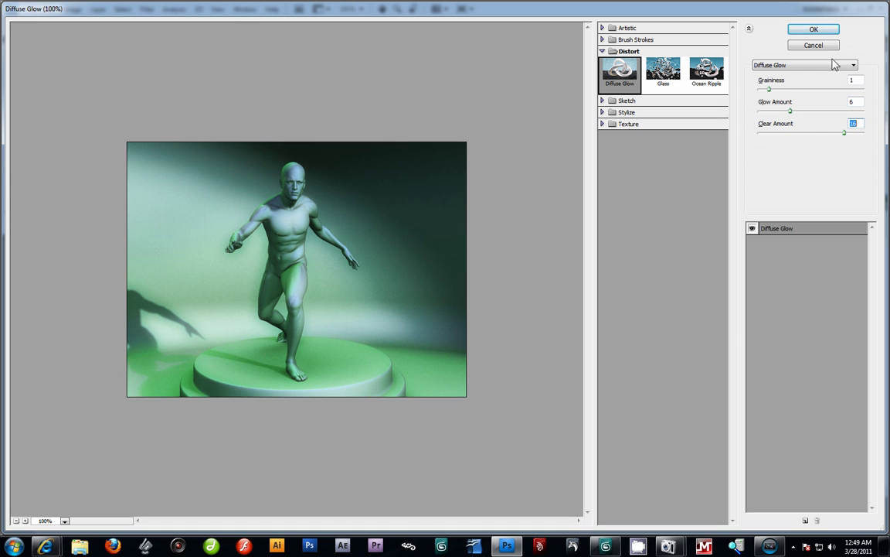
click(812, 30)
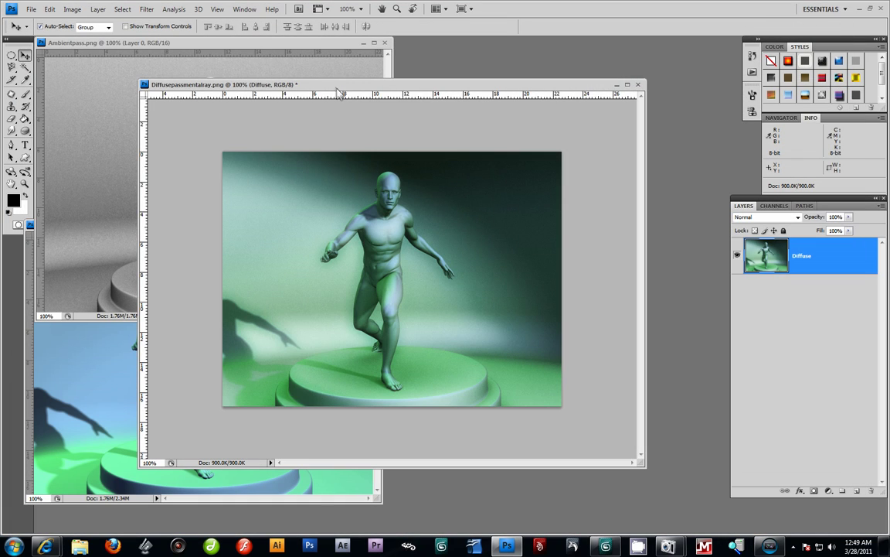
click(147, 9)
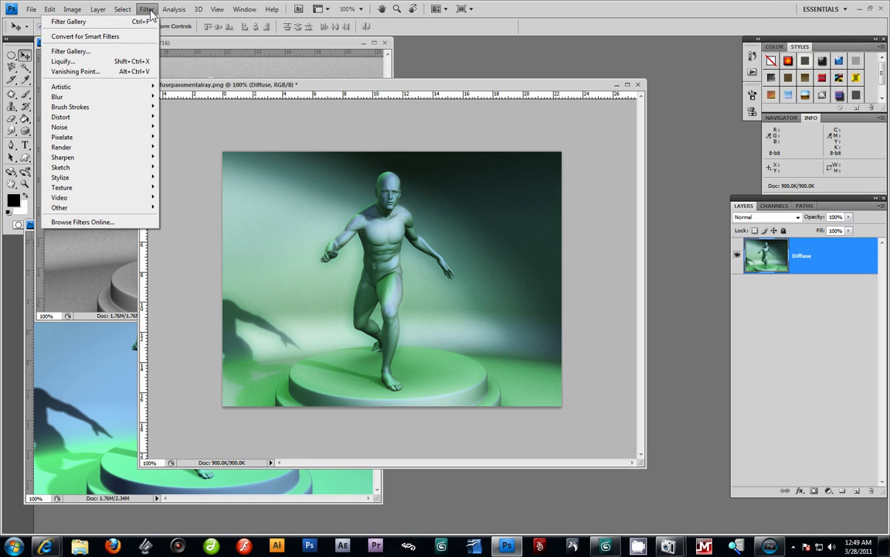
click(499, 175)
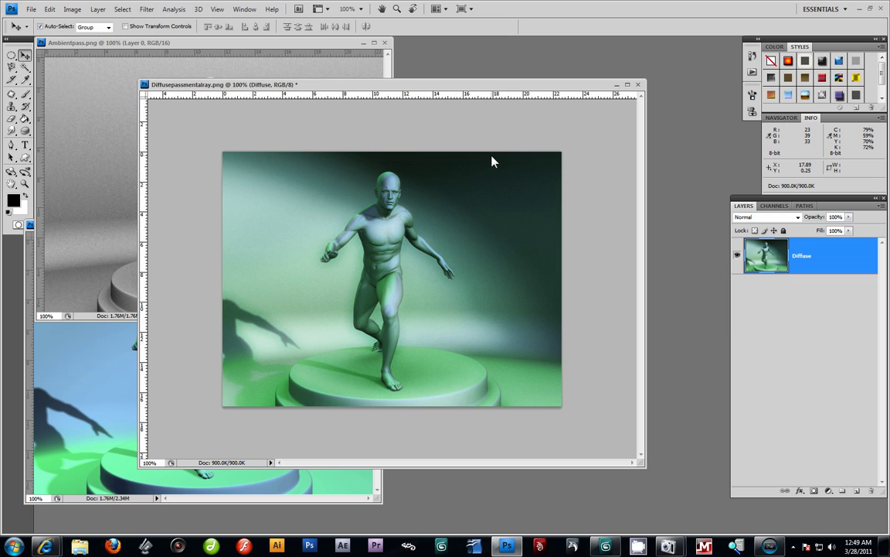
Step: Save a JPEG copy of the image as Diffusepassmentalray.jpg in the 3D Max Lesson Videos folder at Maximum quality 12, Baseline ("Standard")
click(31, 9)
click(55, 151)
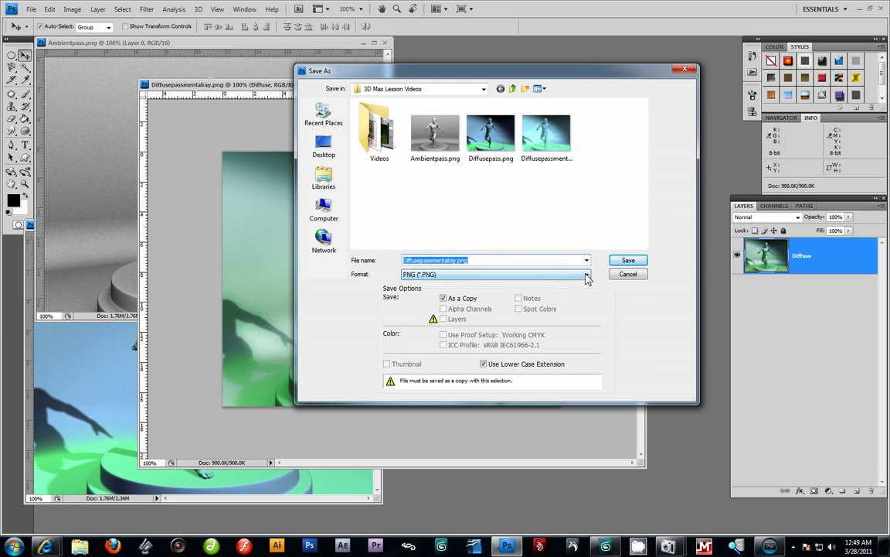
click(587, 276)
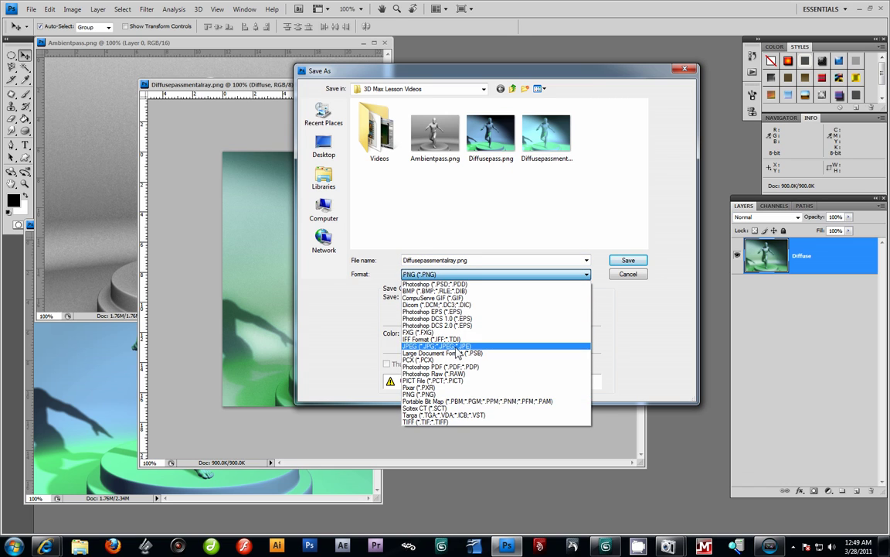
click(456, 346)
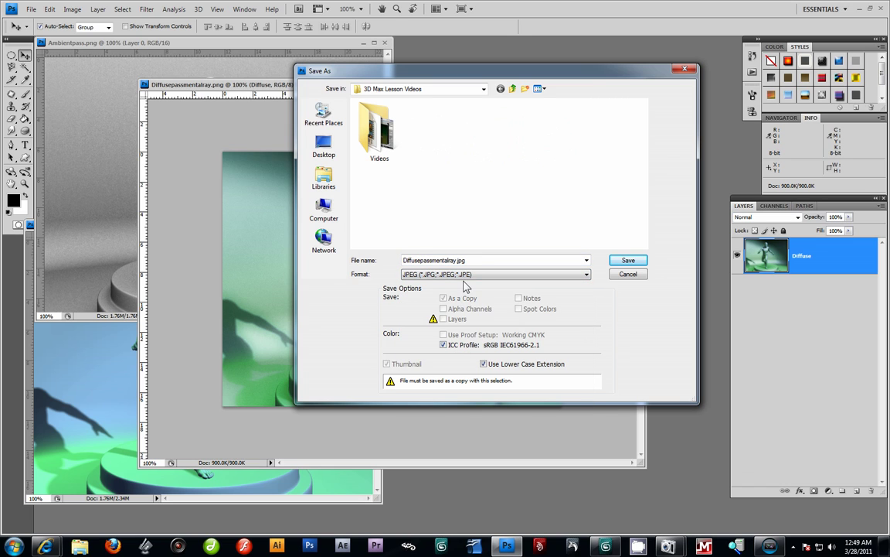
click(629, 260)
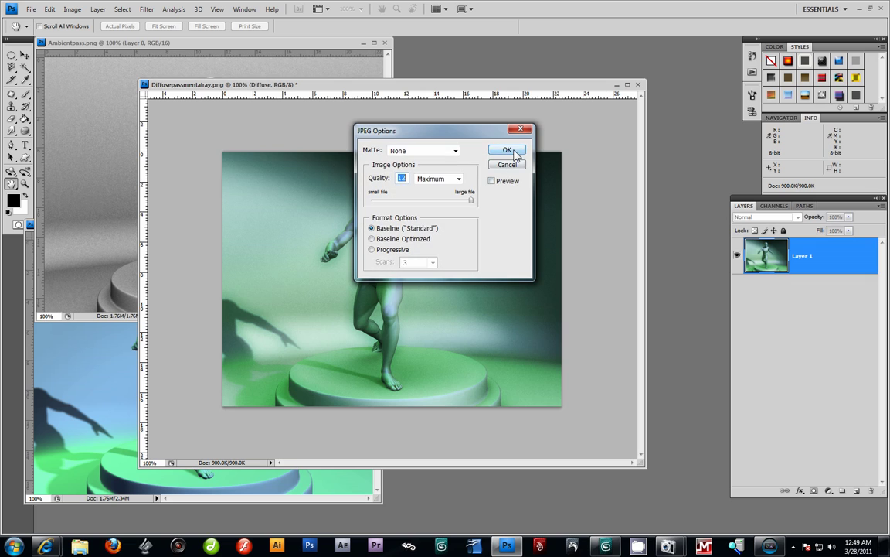
click(507, 149)
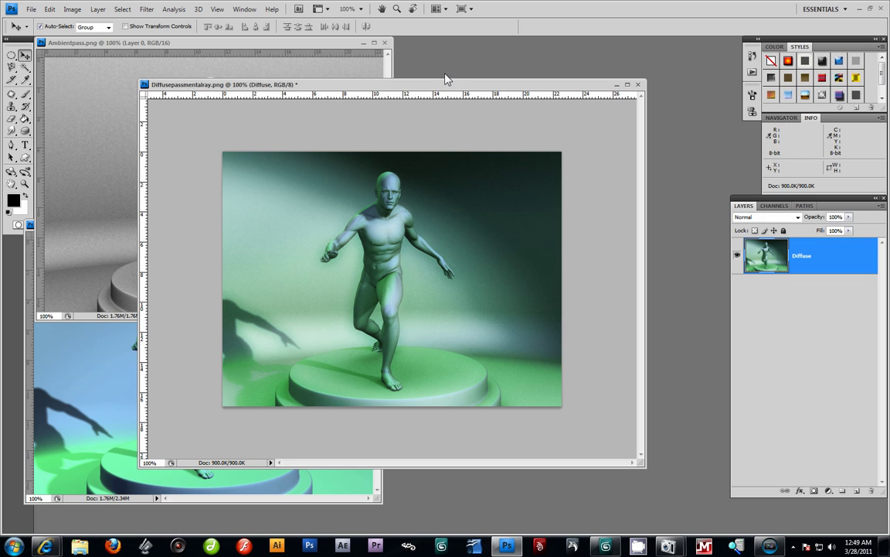
drag(451, 87, 444, 79)
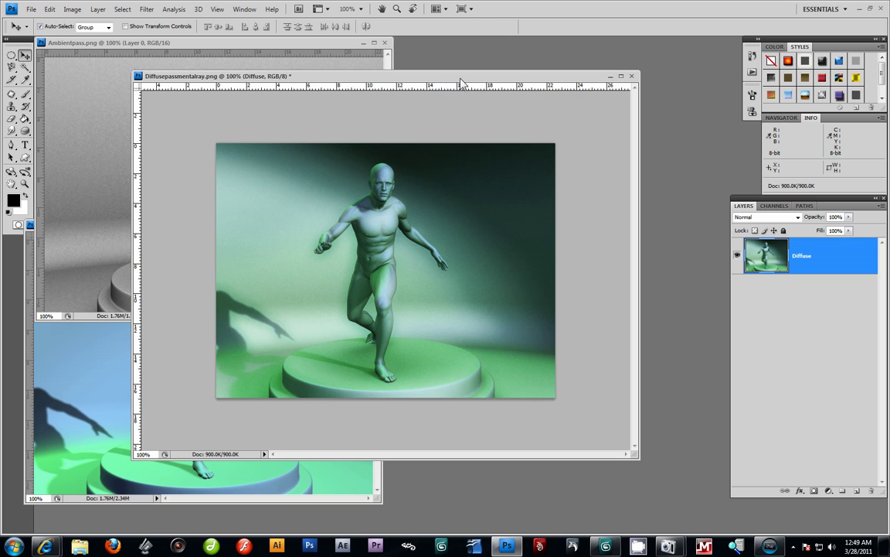
mouse_move(460, 82)
mouse_down()
mouse_move(471, 99)
mouse_move(498, 98)
mouse_move(463, 96)
mouse_move(475, 84)
mouse_up()
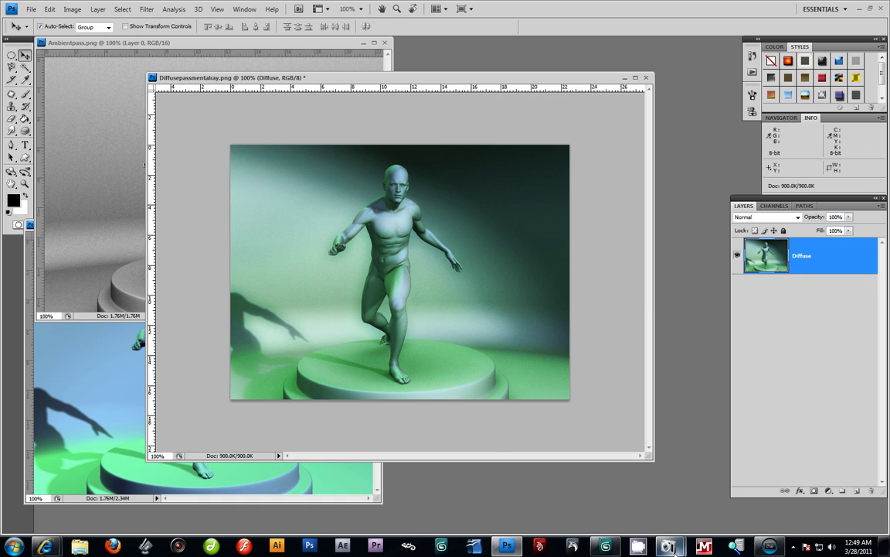
mouse_move(669, 547)
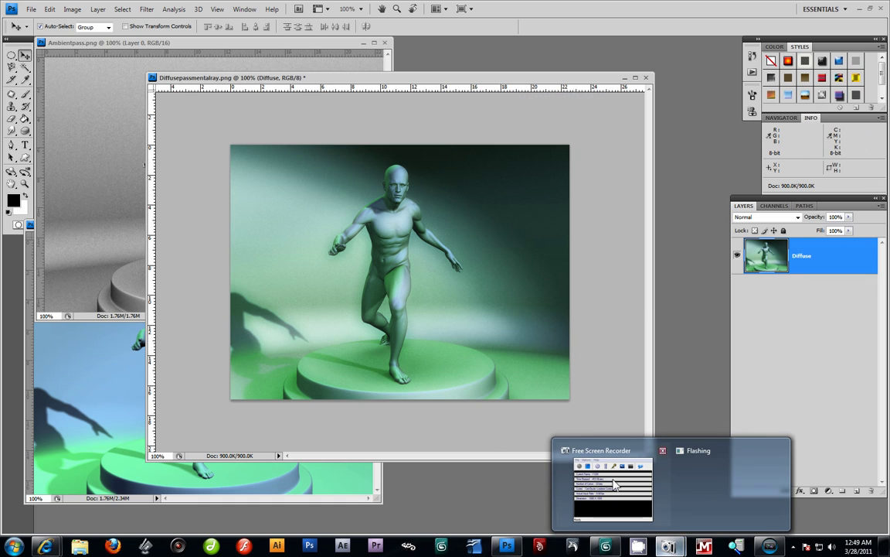